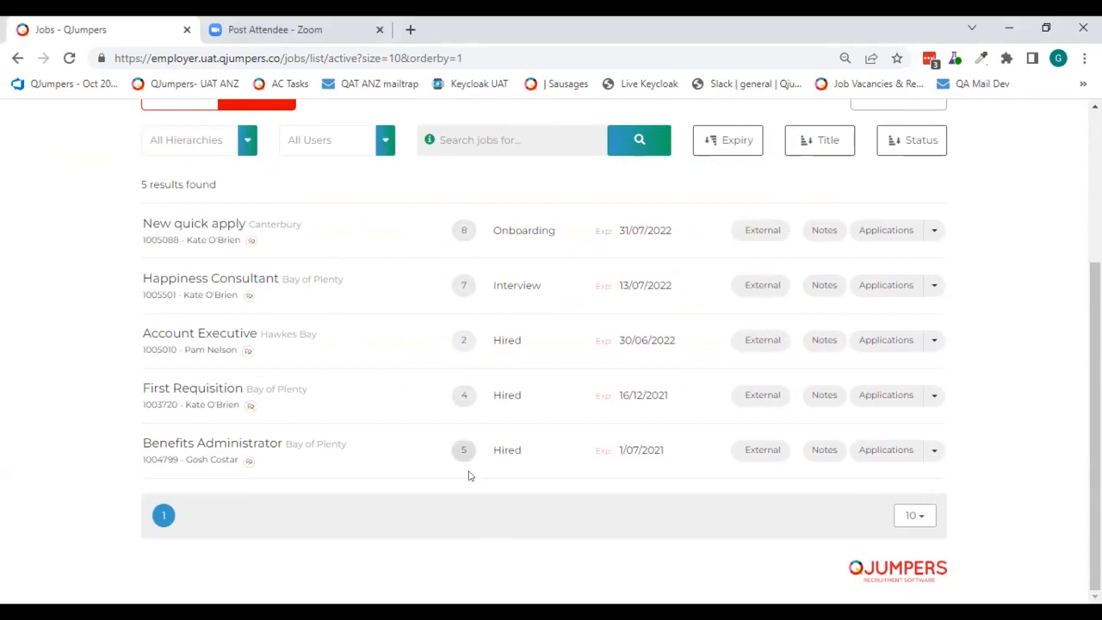
- Review the active and inactive external job board advertising for the New quick apply job, and close the overview
scroll(444, 491, up, 2)
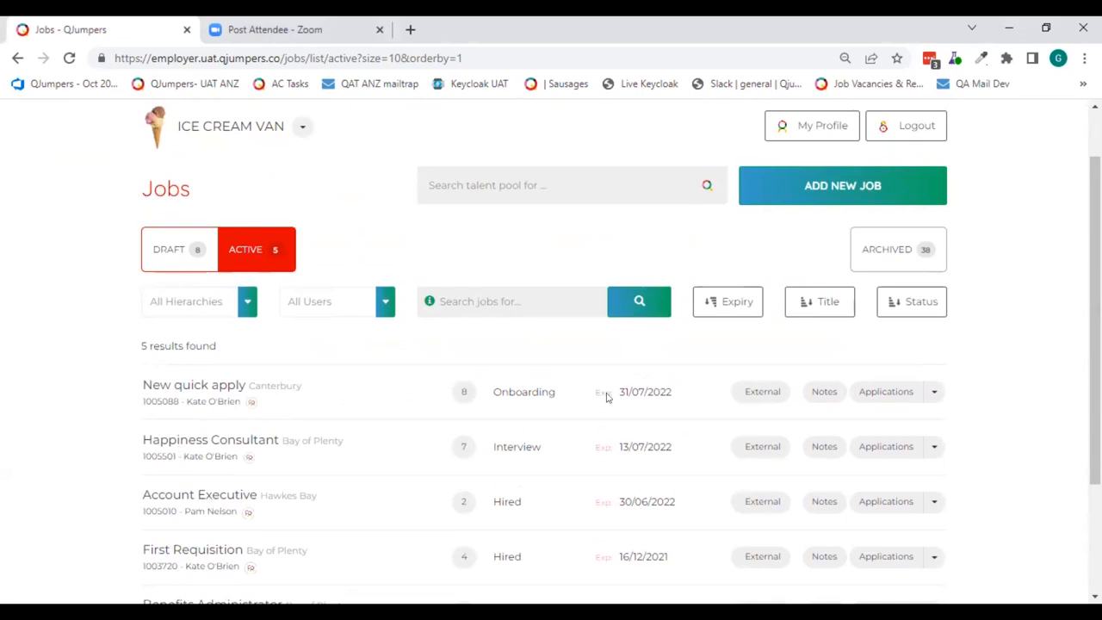
scroll(635, 388, down, 1)
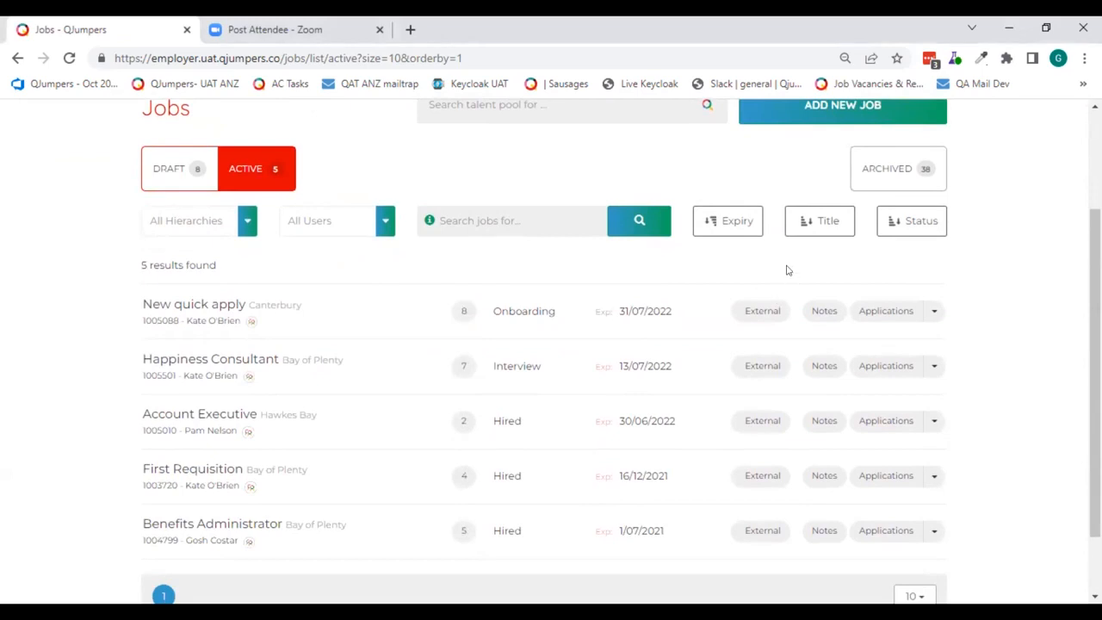
click(753, 312)
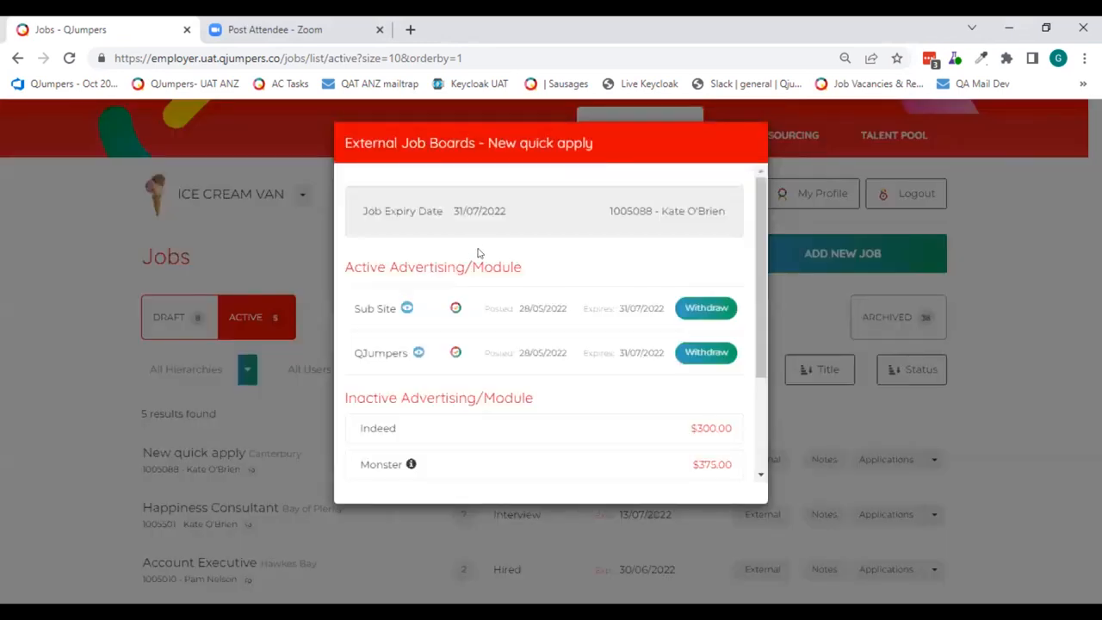
scroll(477, 246, down, 1)
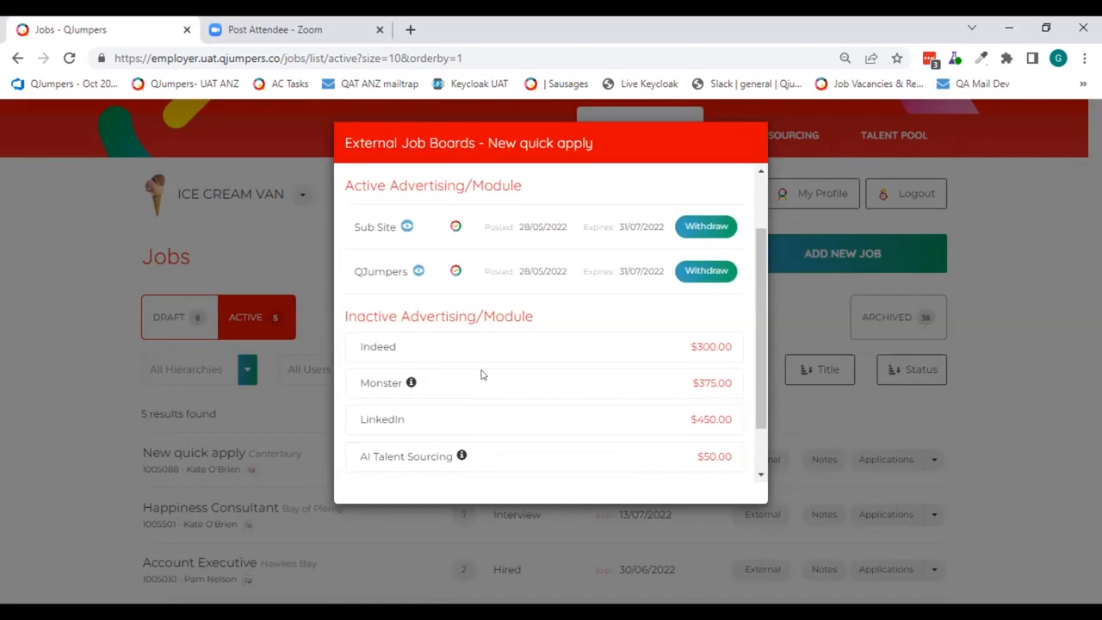
scroll(480, 373, down, 1)
click(616, 458)
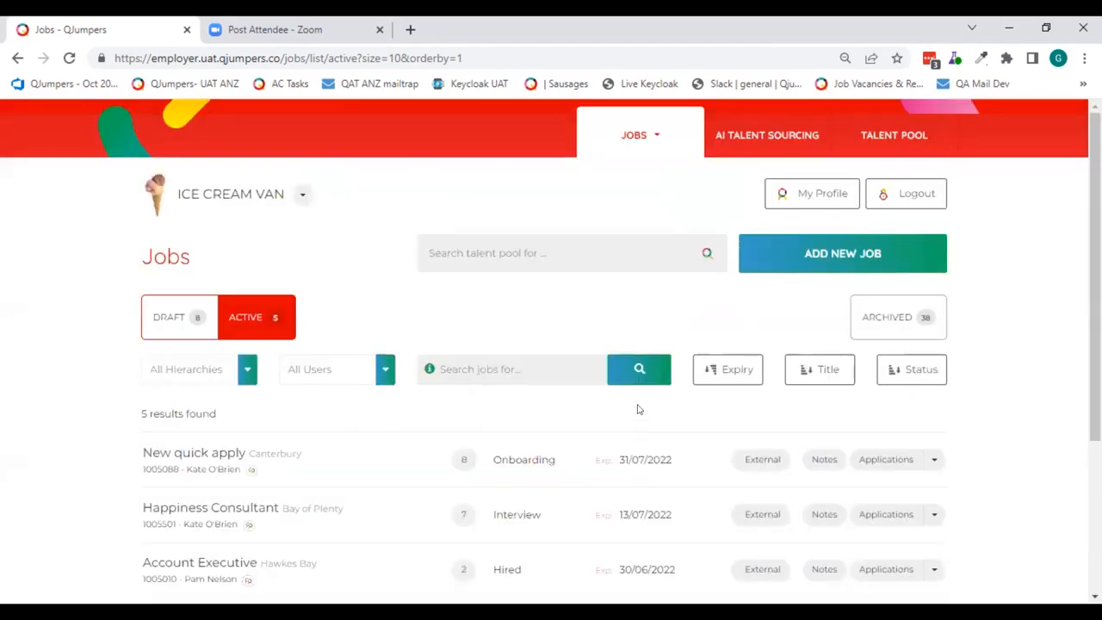
- Look over the active jobs and open the applications list of the New quick apply job
scroll(655, 362, down, 2)
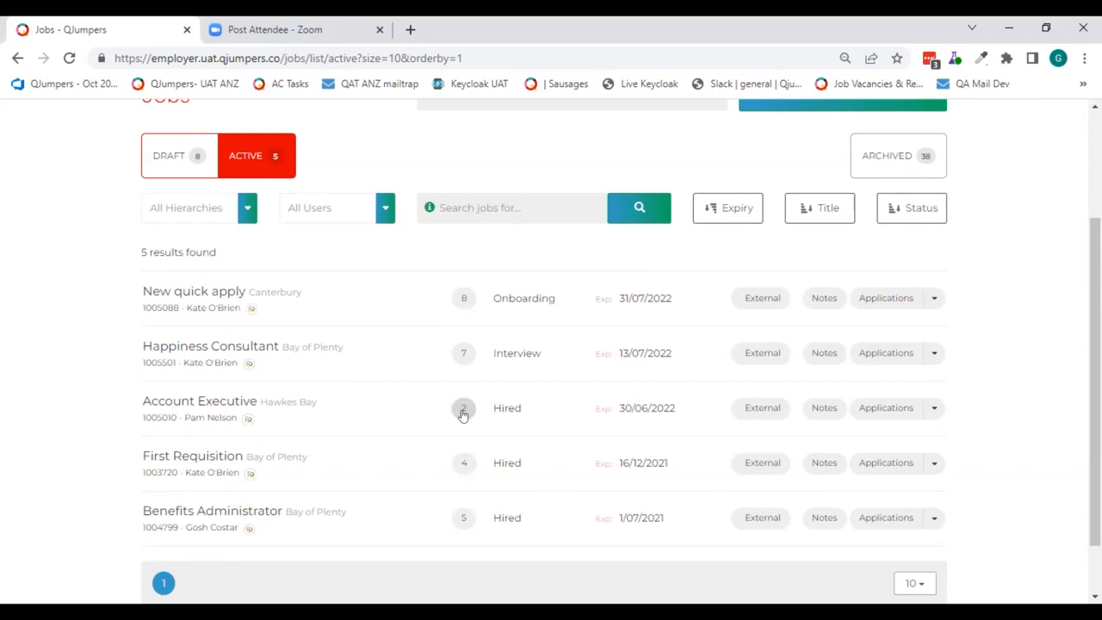
scroll(478, 435, up, 2)
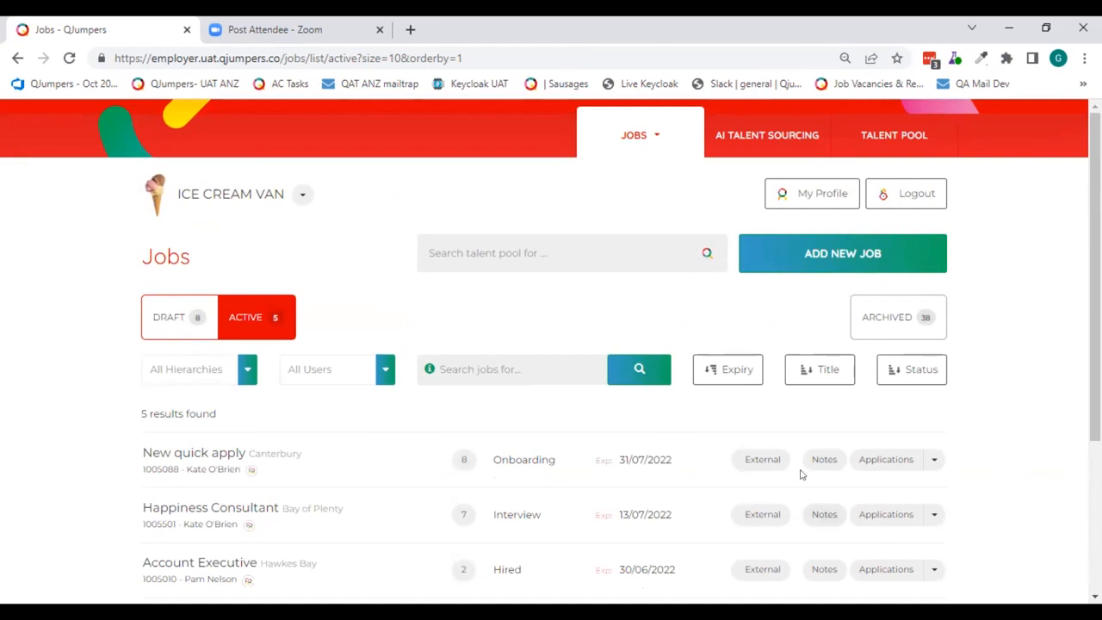
scroll(765, 461, down, 1)
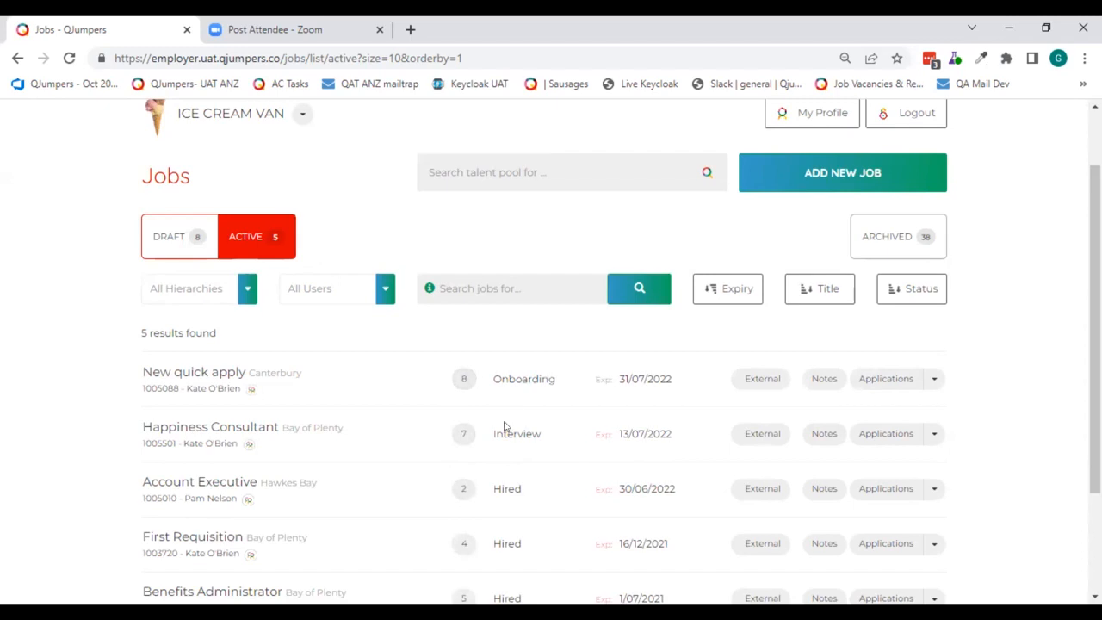
scroll(496, 503, down, 2)
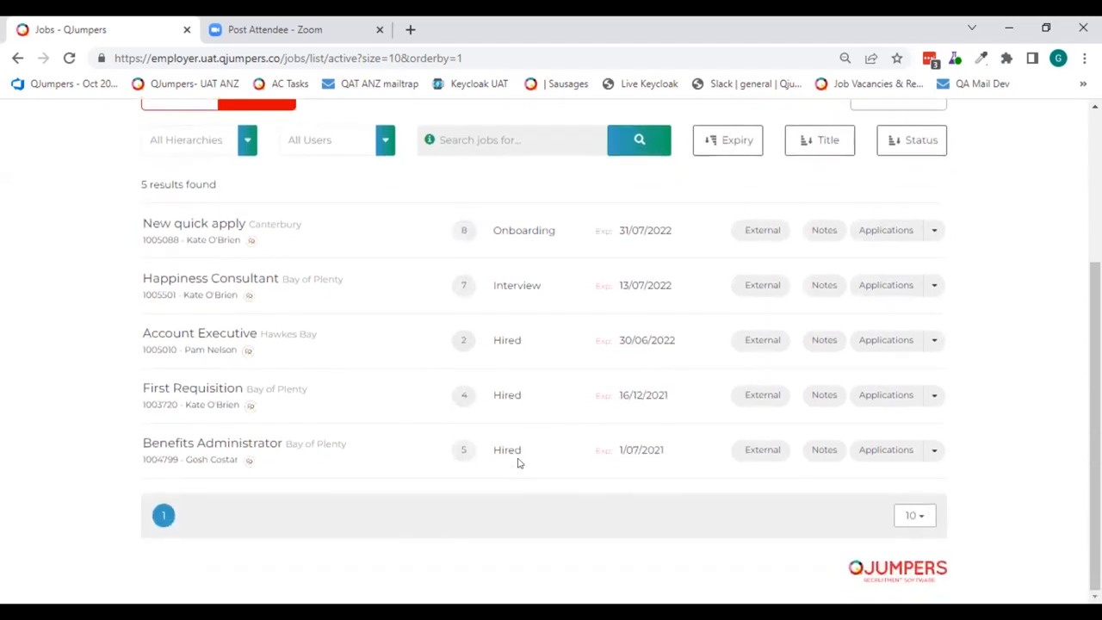
scroll(518, 461, up, 2)
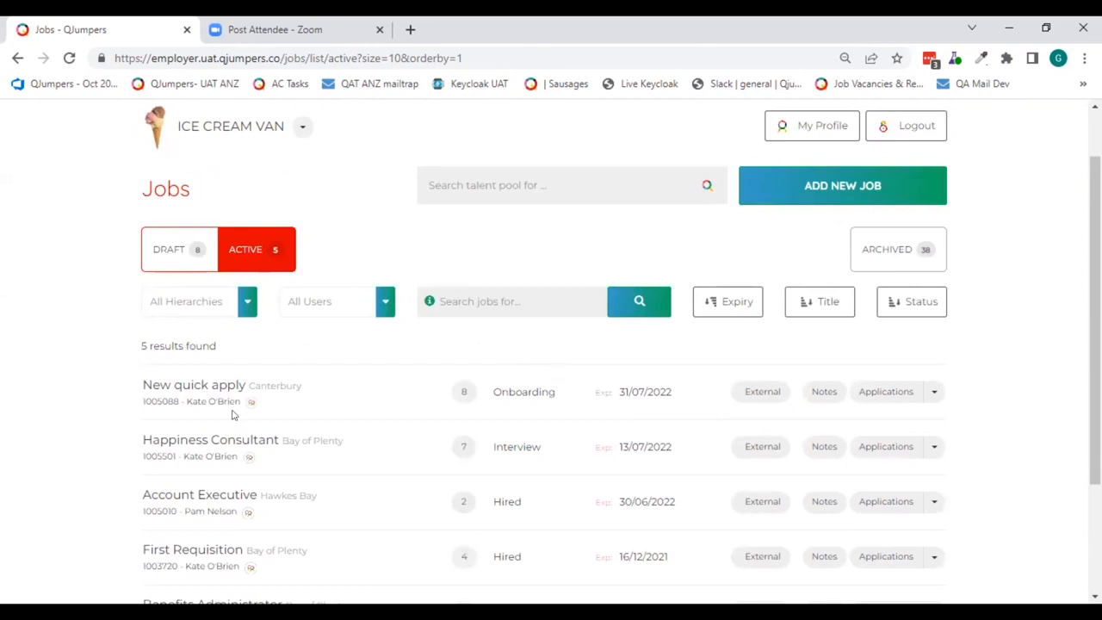
click(465, 392)
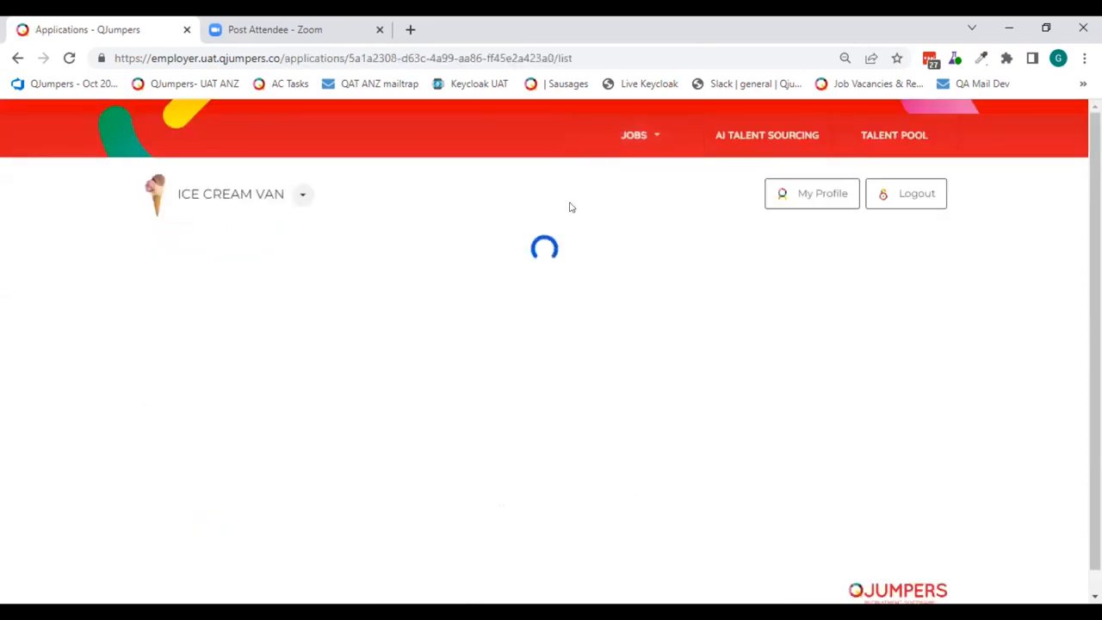
- Open the application of the applicant with a cover letter and review the Personal Details section
scroll(662, 253, down, 3)
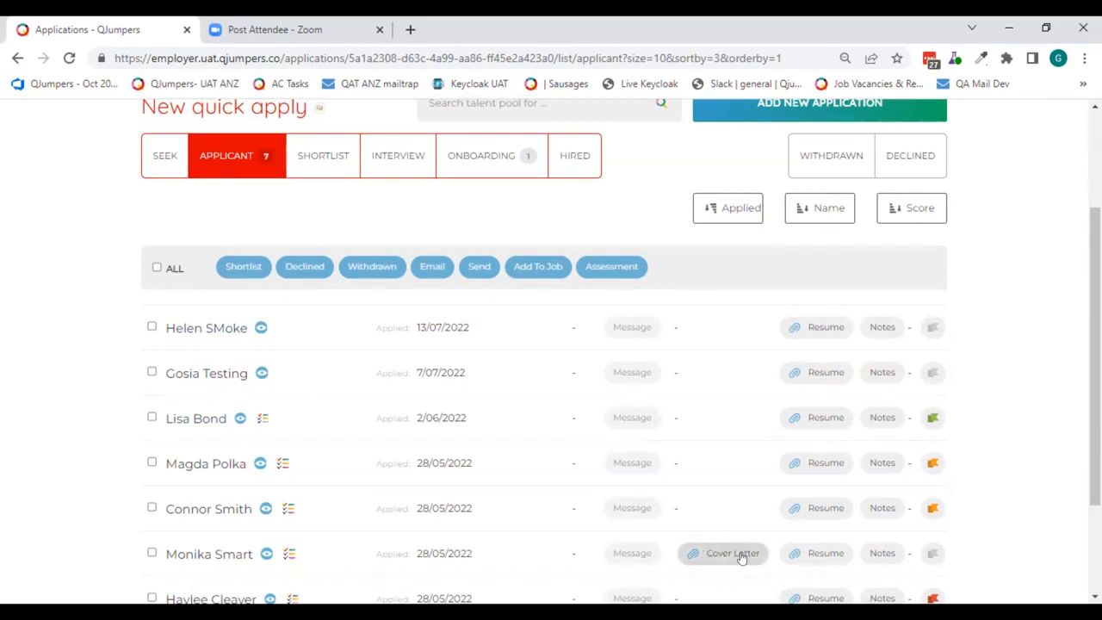
scroll(741, 557, down, 2)
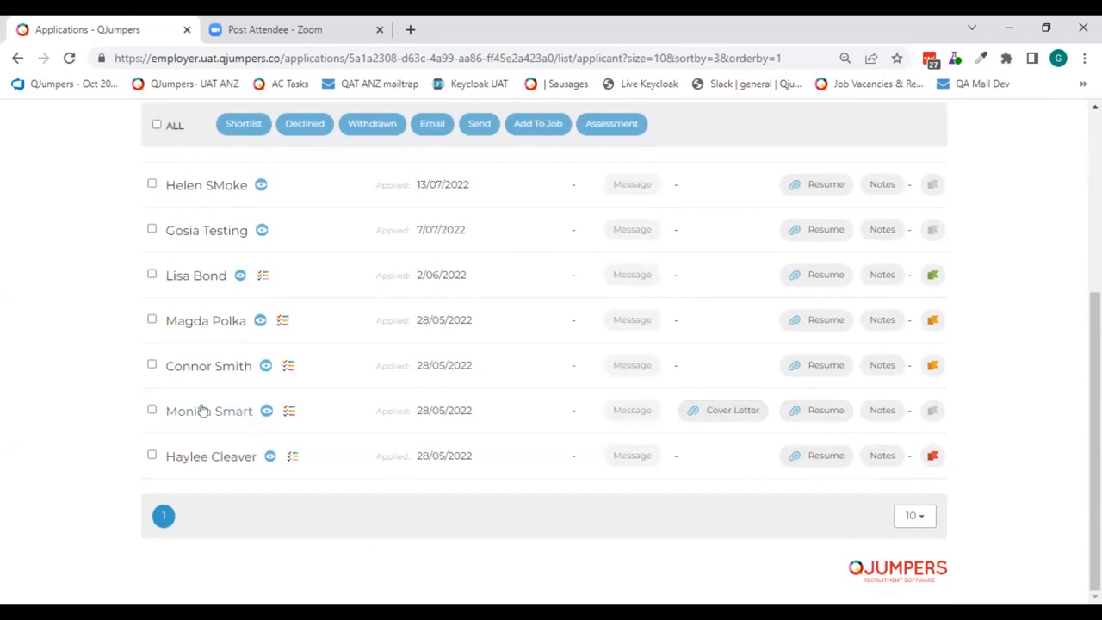
click(266, 411)
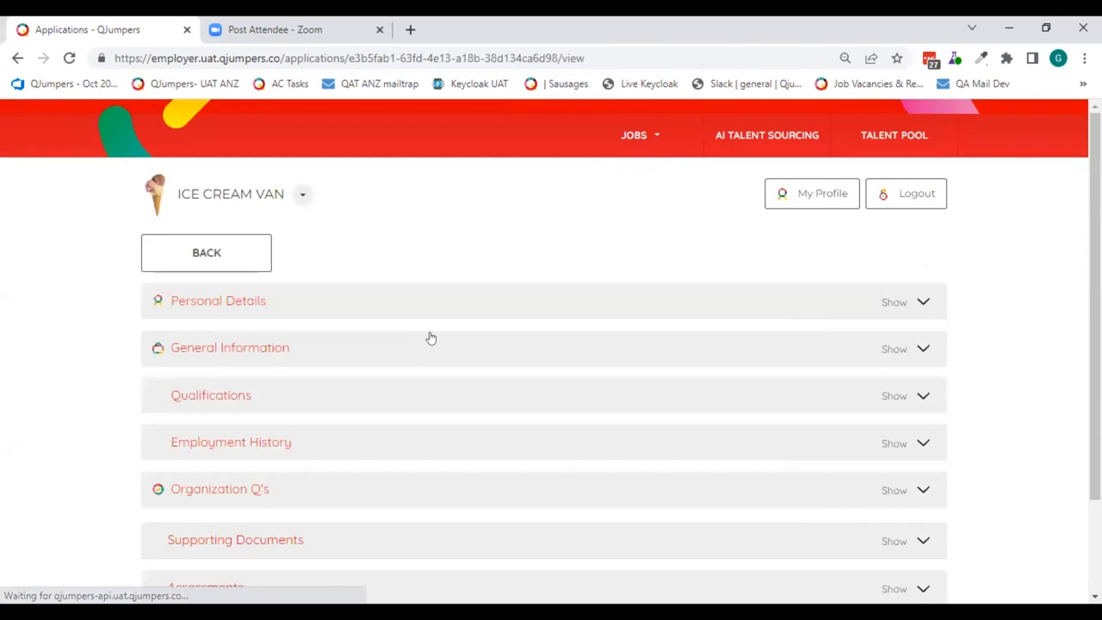
click(500, 296)
scroll(498, 293, down, 3)
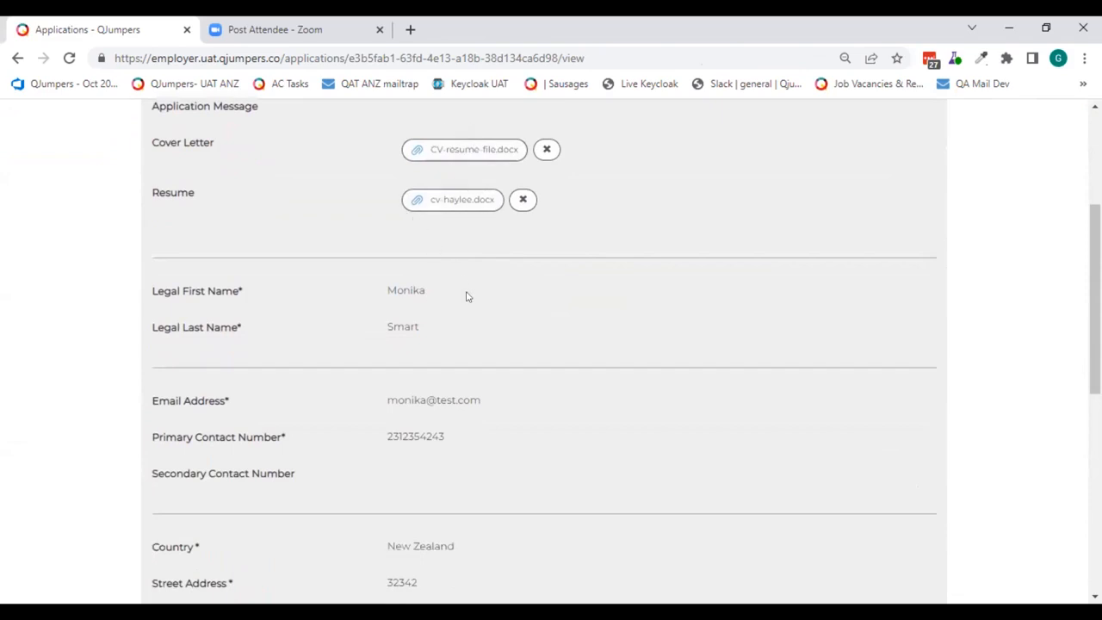
scroll(505, 314, down, 2)
scroll(508, 308, down, 3)
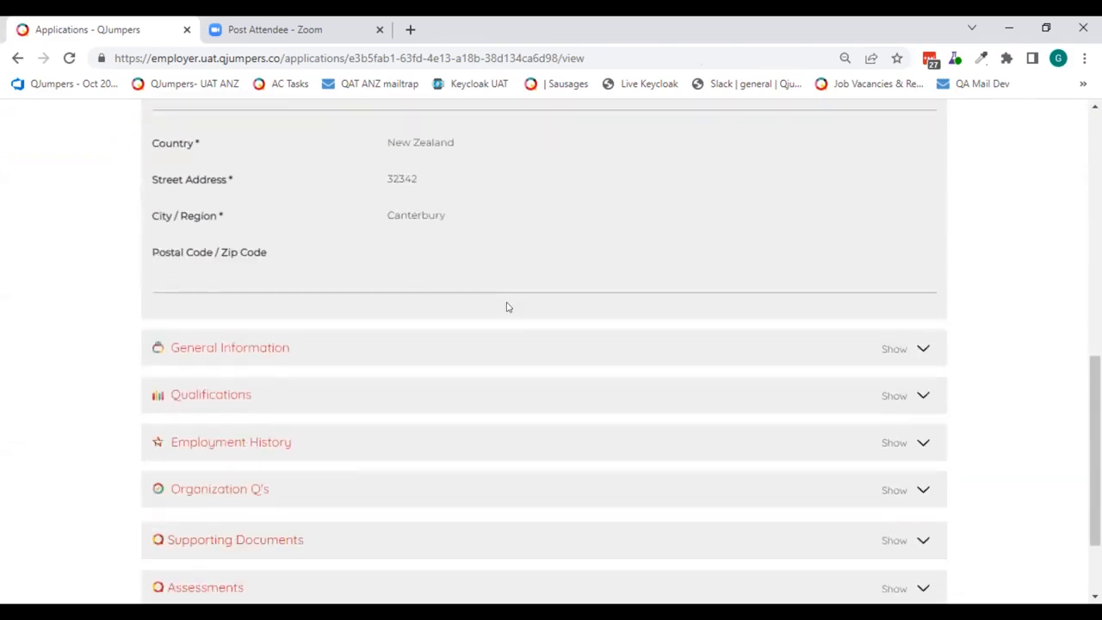
- Review the application's General Information, Qualifications and Organization Q's sections, and return to the applicant list
click(509, 348)
scroll(509, 346, down, 3)
click(483, 277)
scroll(495, 280, down, 2)
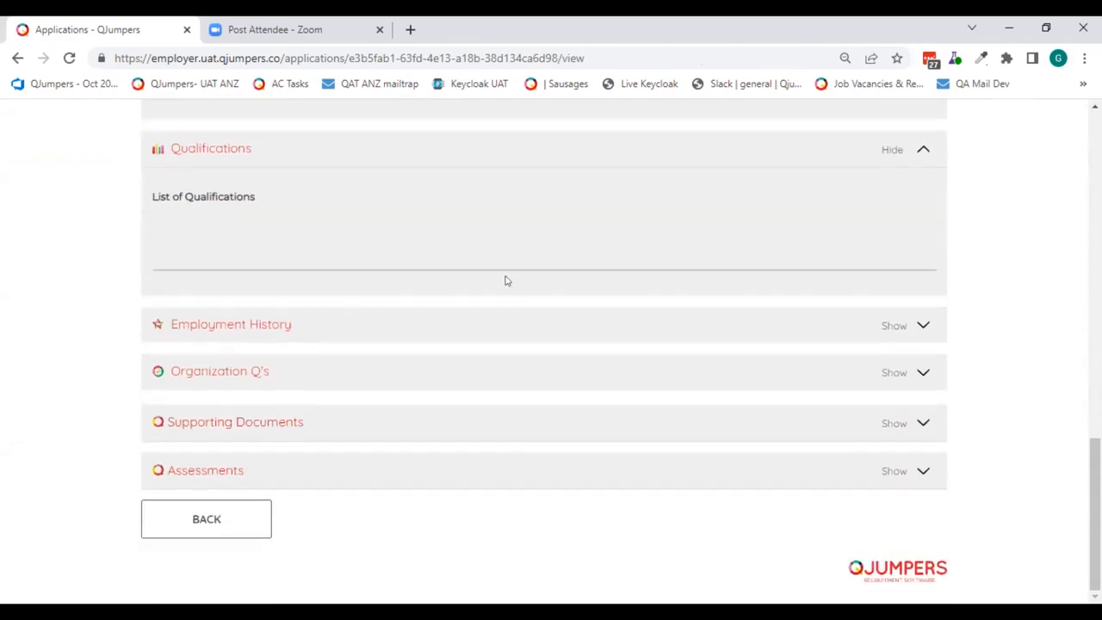
click(247, 371)
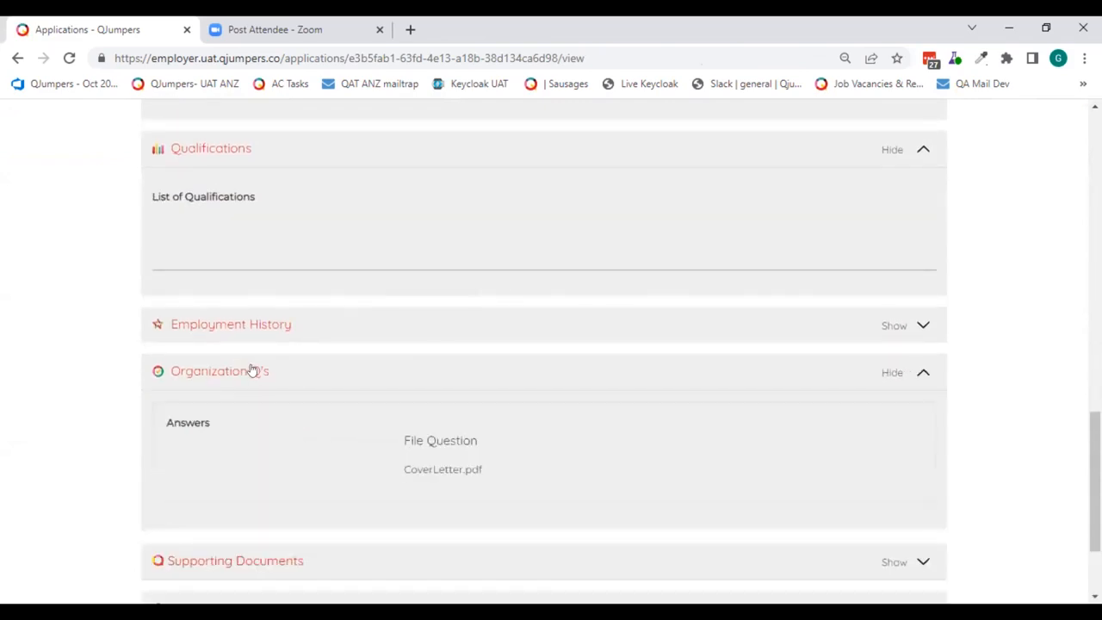
scroll(250, 370, down, 2)
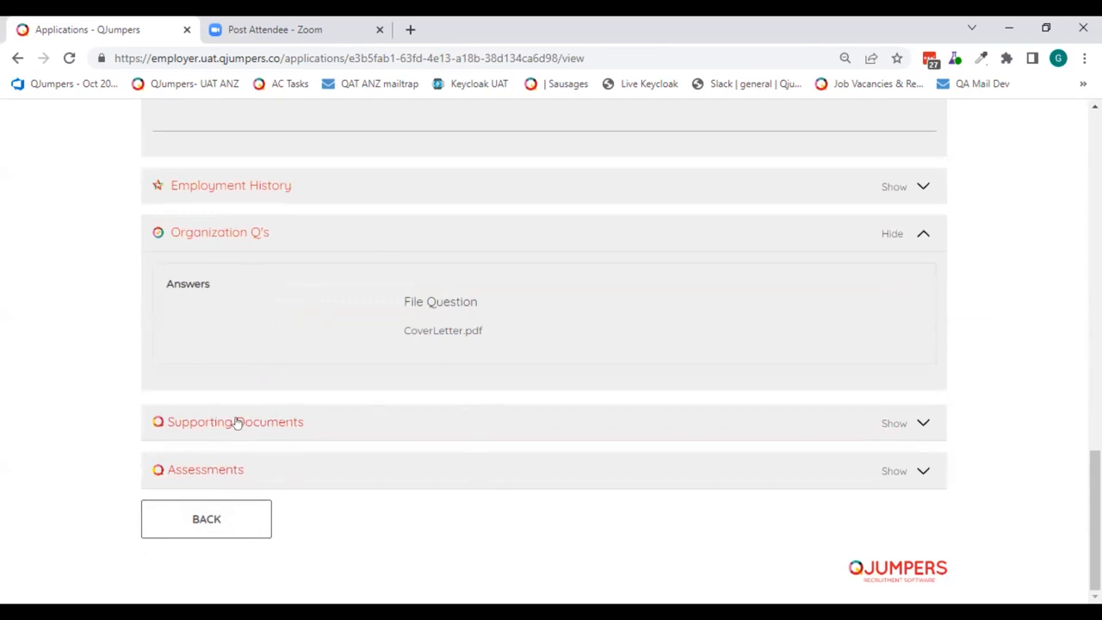
click(212, 509)
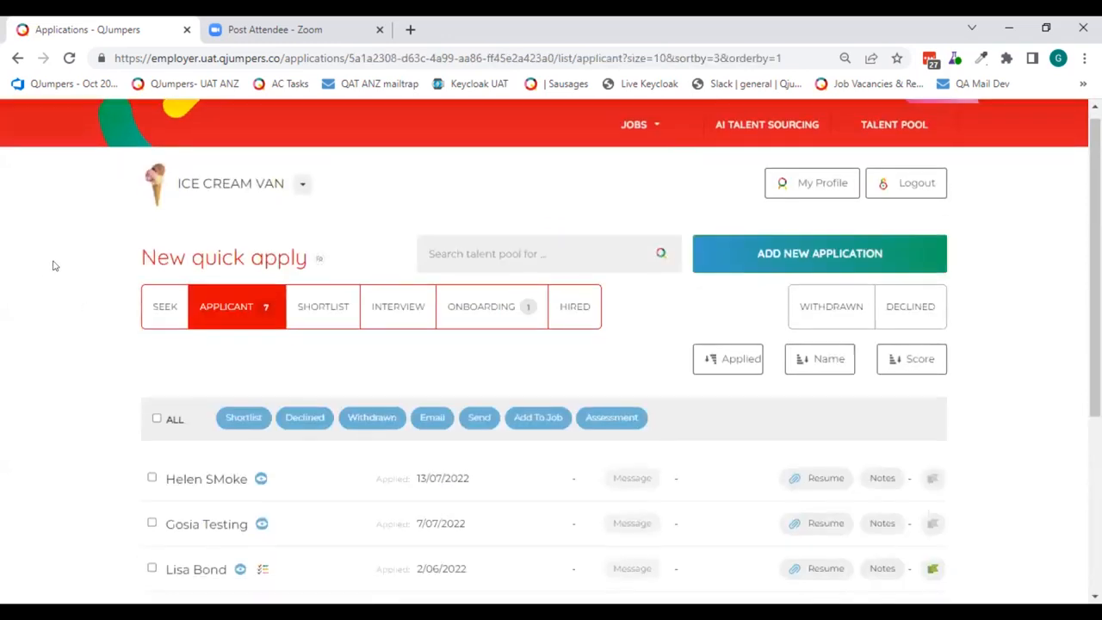
- Check which other roles the applicant with a cover letter has applied for, and close that candidate's applications page
scroll(43, 256, down, 3)
scroll(39, 253, down, 1)
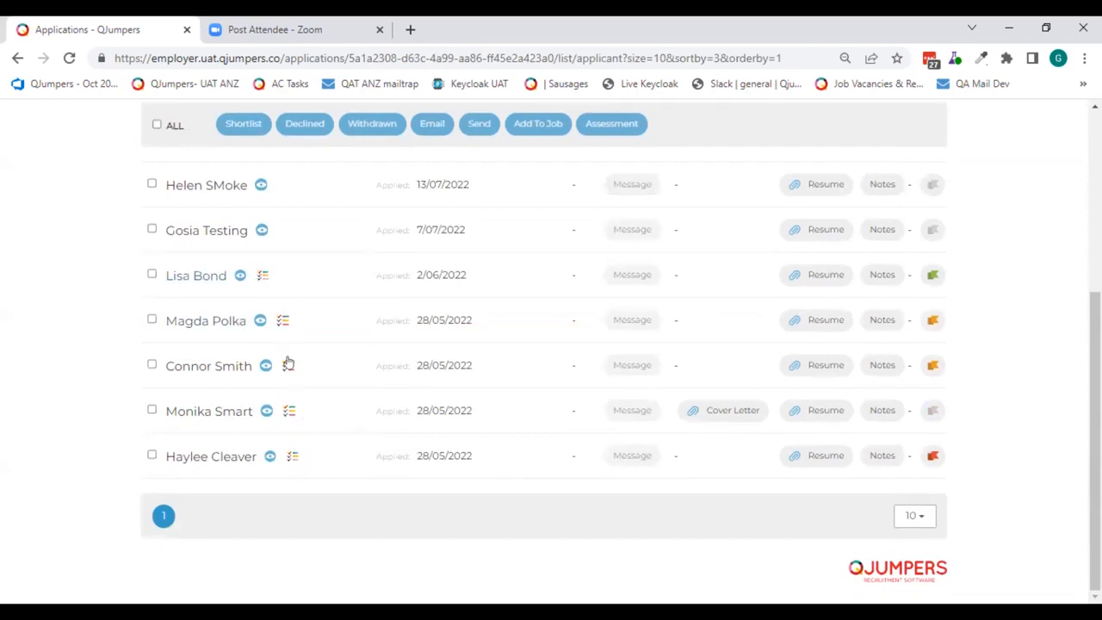
mouse_move(281, 324)
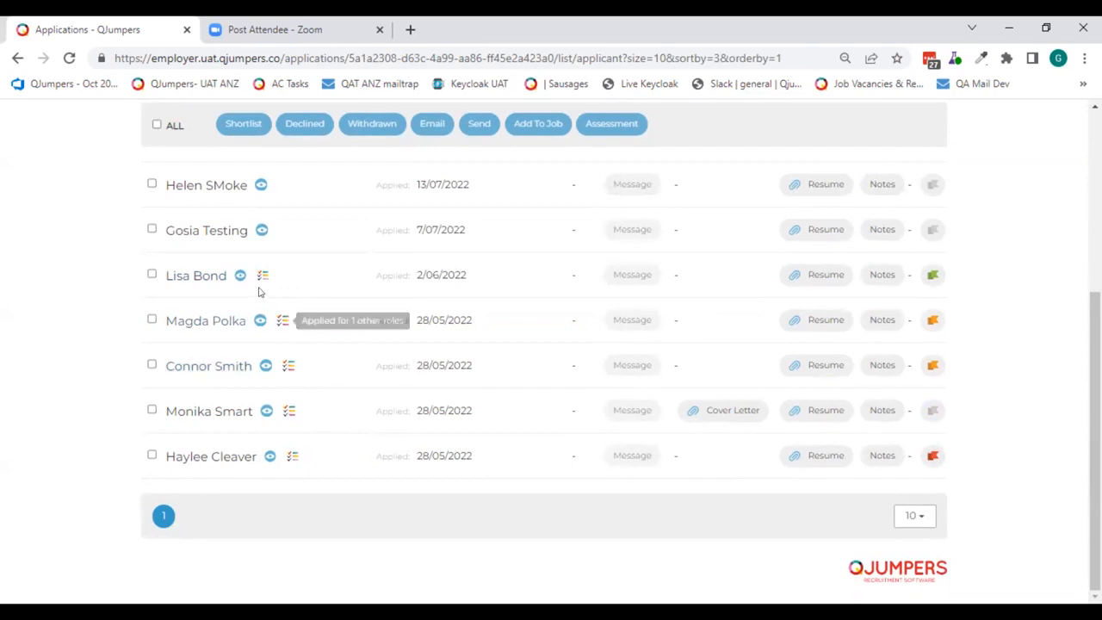
mouse_move(256, 274)
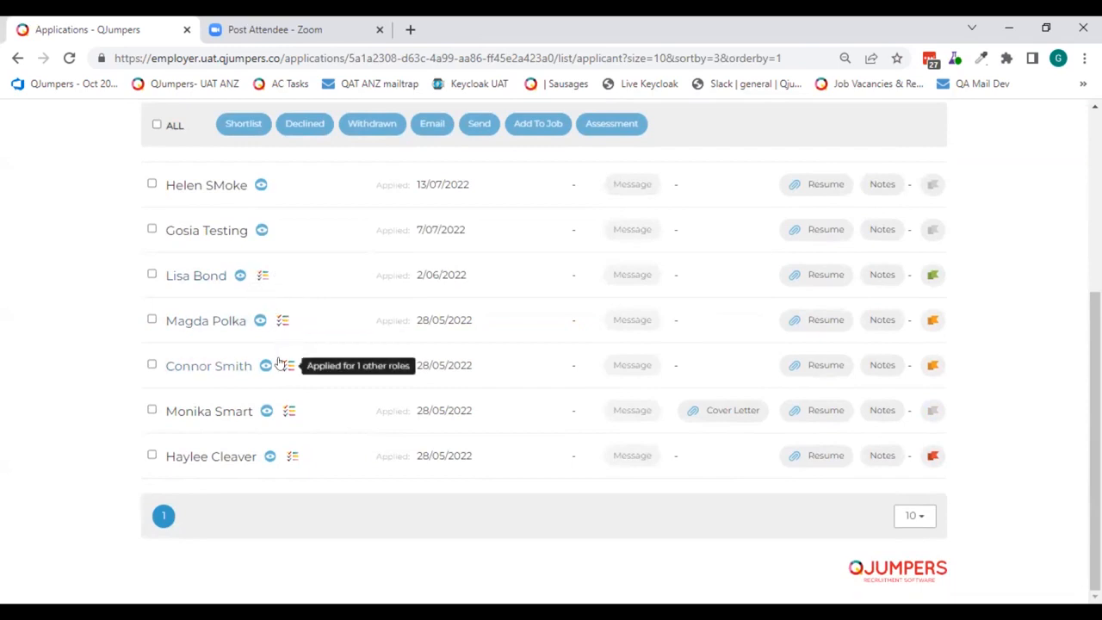
mouse_move(283, 412)
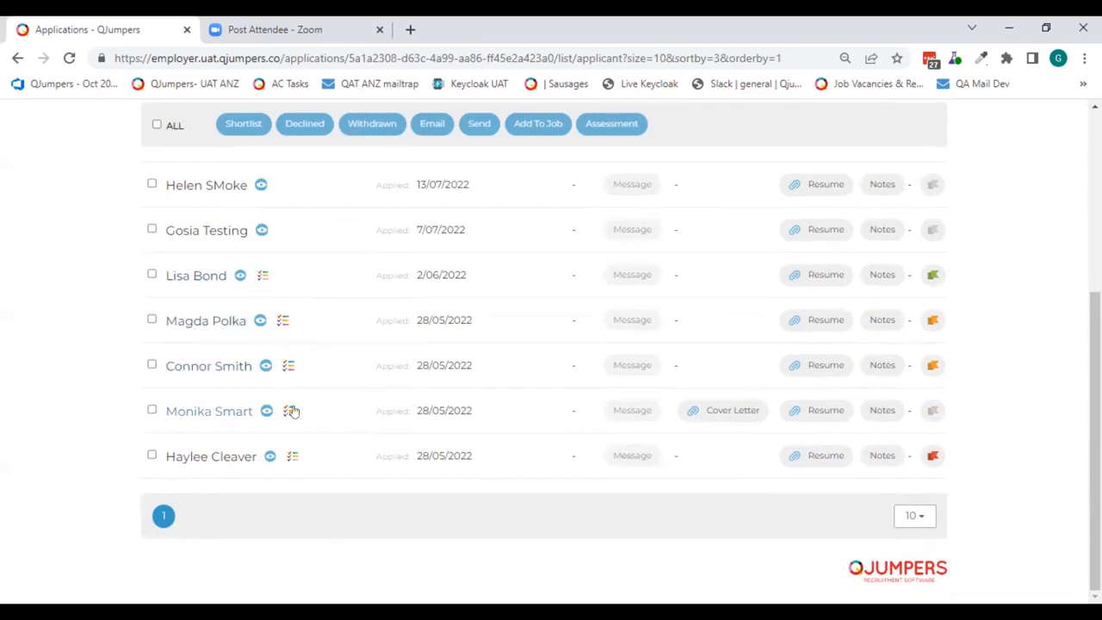
click(287, 410)
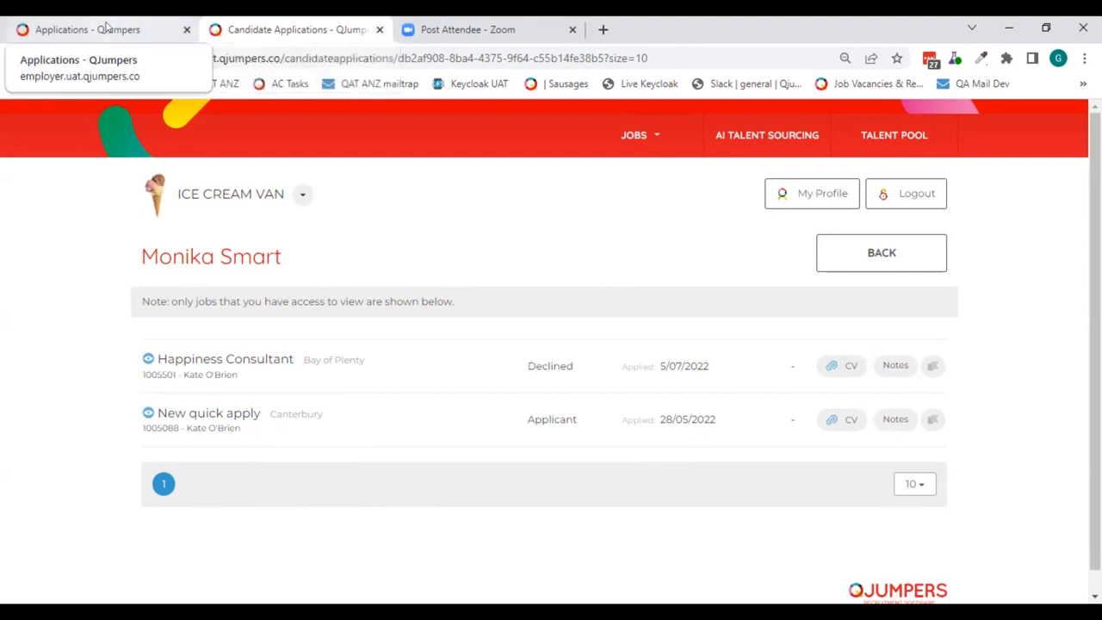
key(ctrl+w)
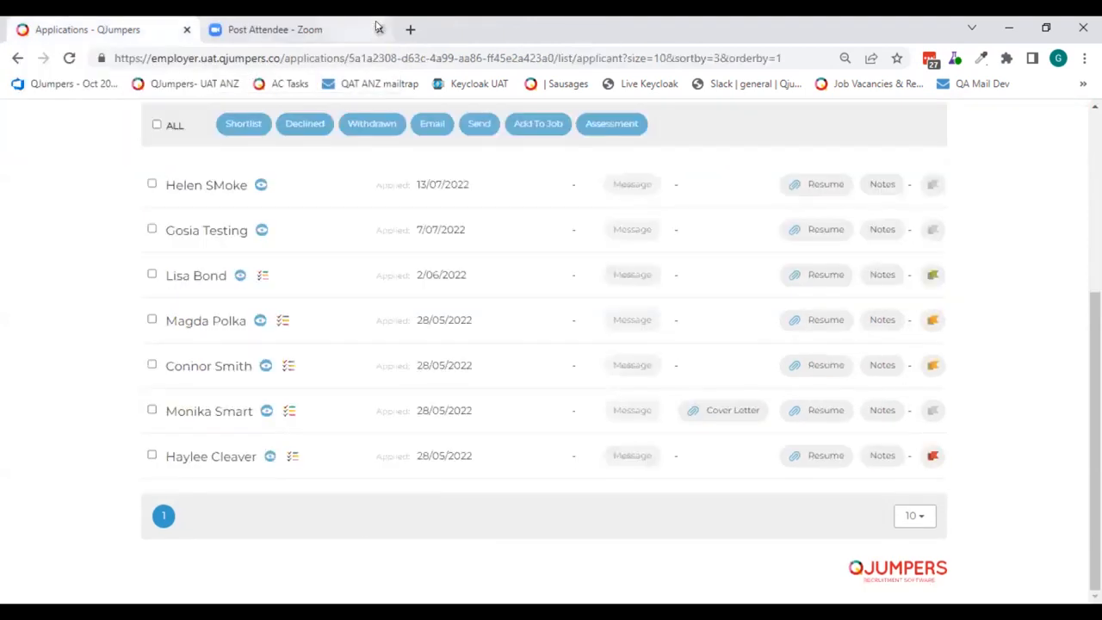
- Flag the first applicant in the New quick apply list green without writing a comment
scroll(19, 305, up, 2)
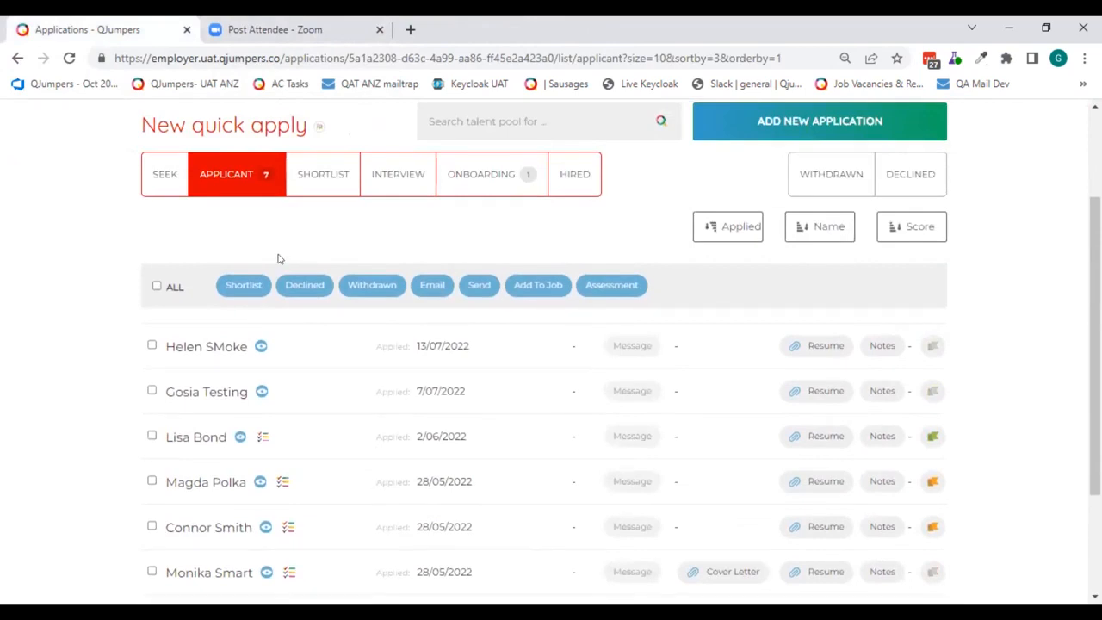
scroll(258, 260, up, 1)
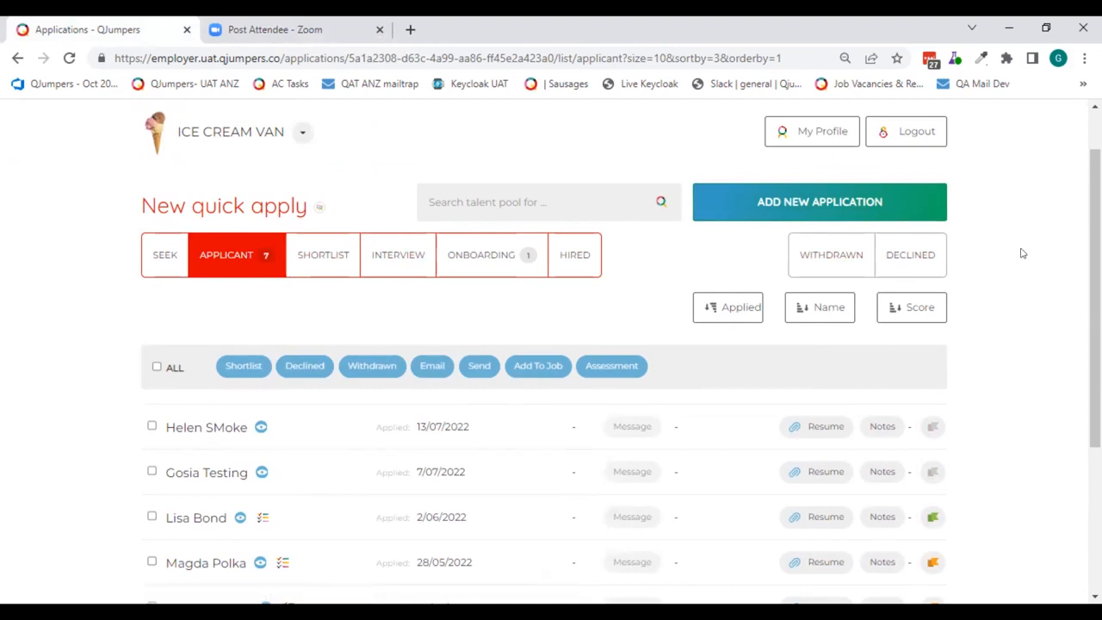
scroll(1026, 248, down, 3)
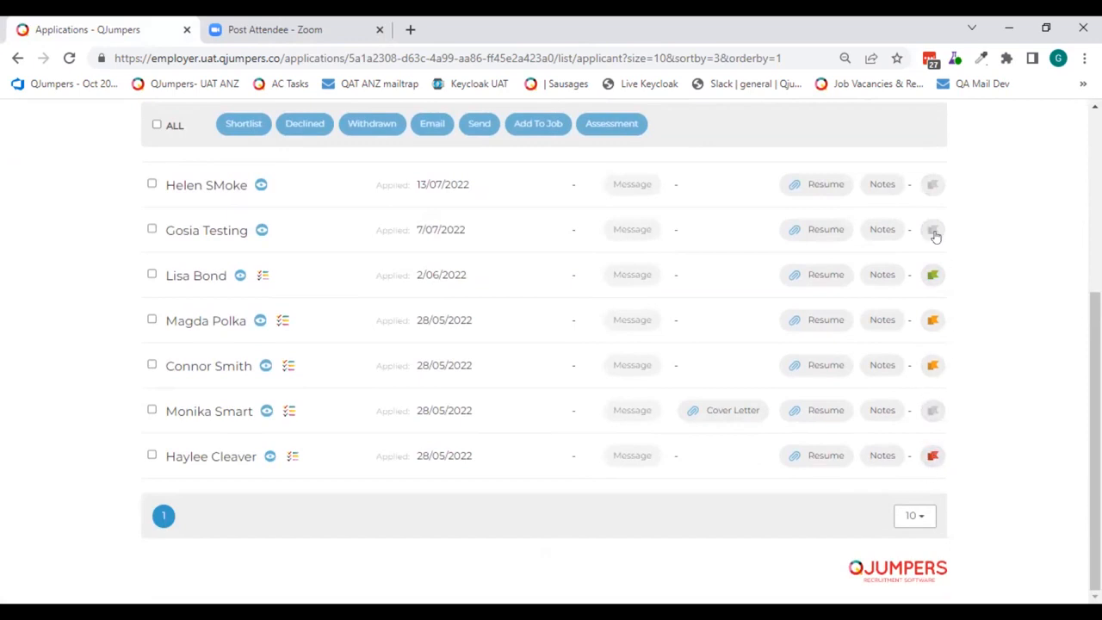
click(933, 183)
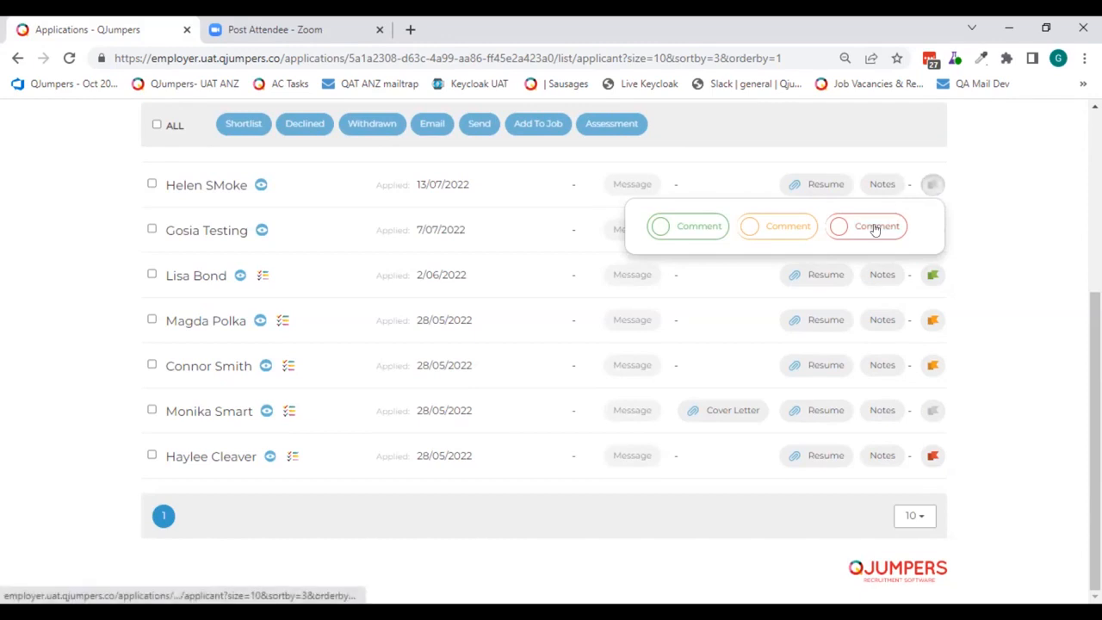
click(656, 226)
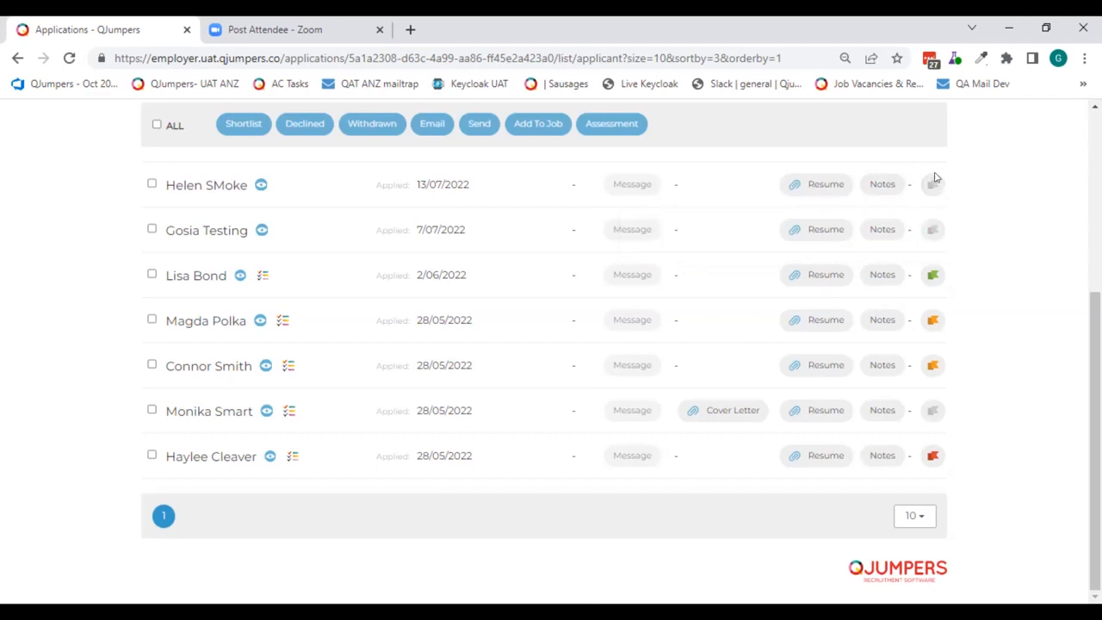
- Flag the second applicant in the New quick apply list orange with the comment "maybe good for night shift"
click(934, 230)
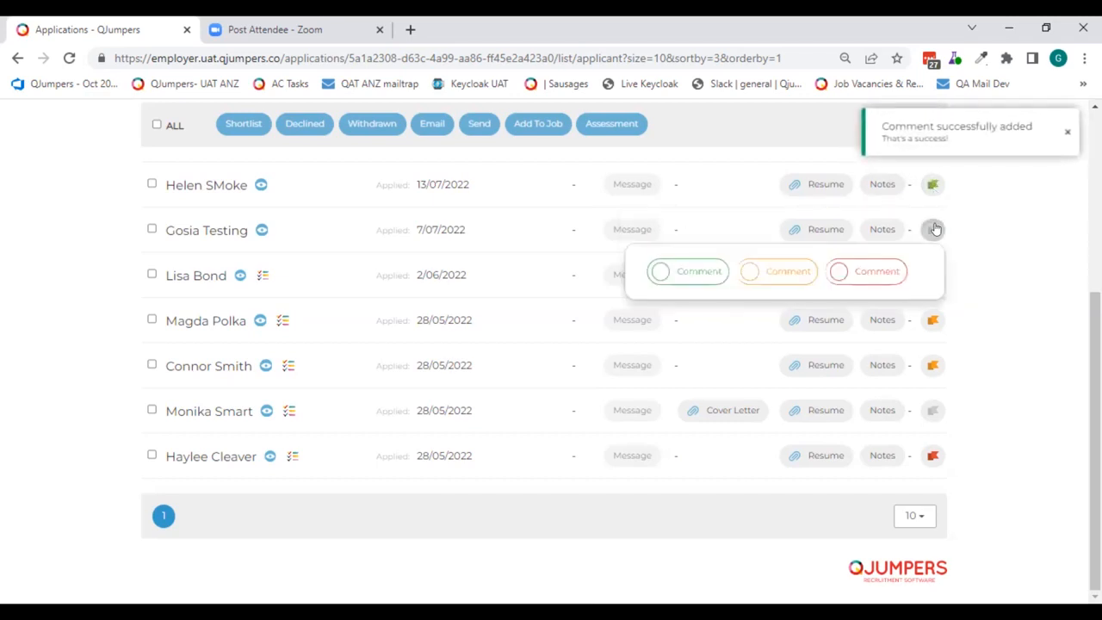
click(785, 271)
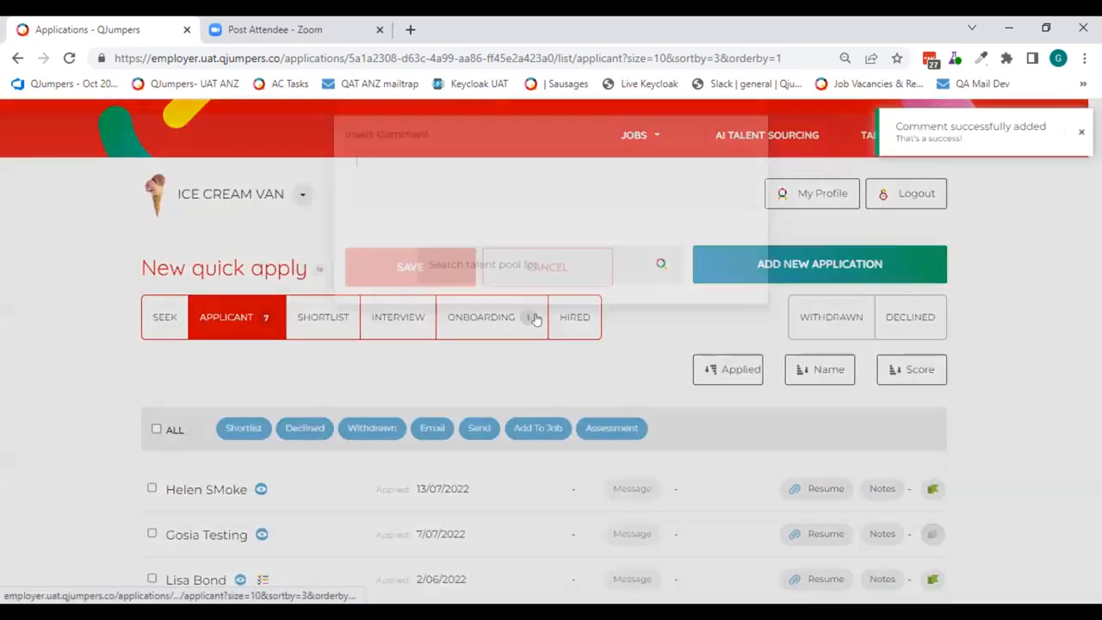
text(maybe)
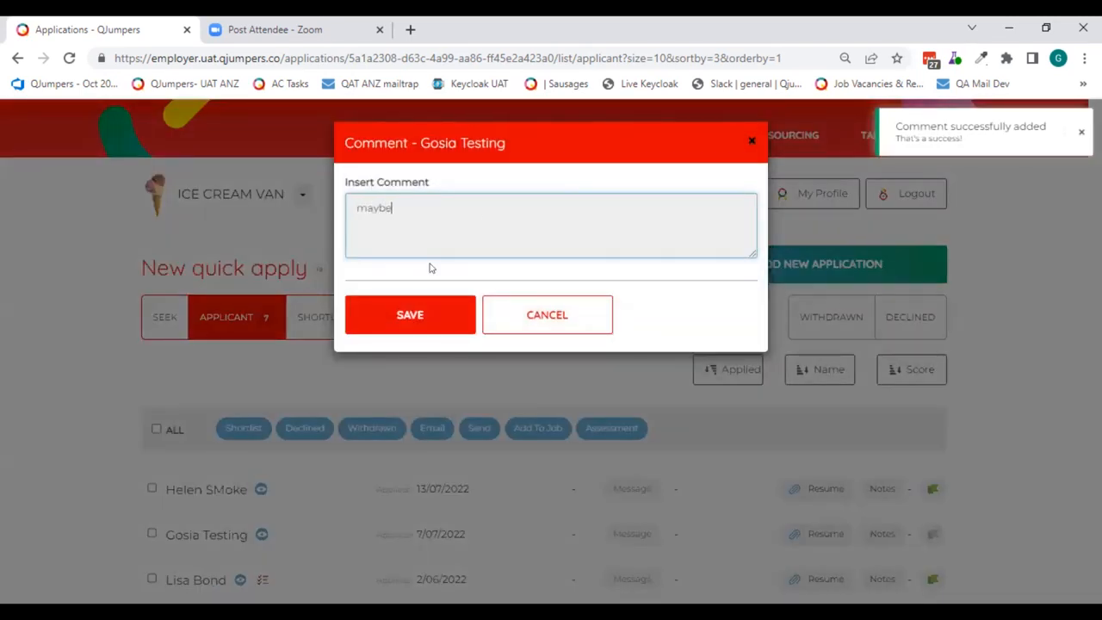
text( good f)
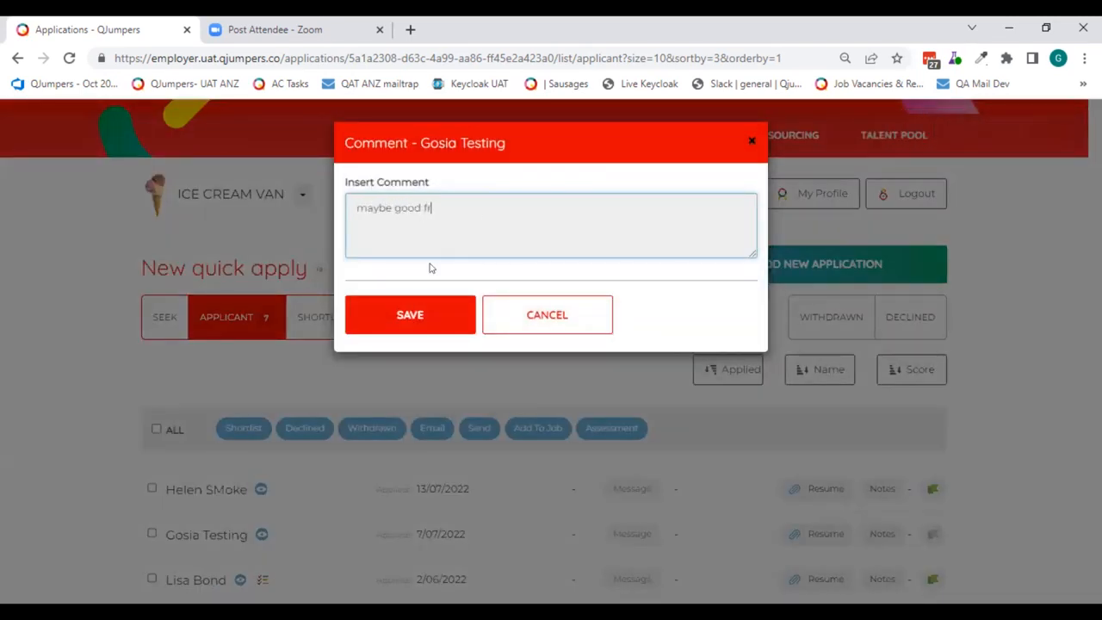
text(or night shift)
click(389, 331)
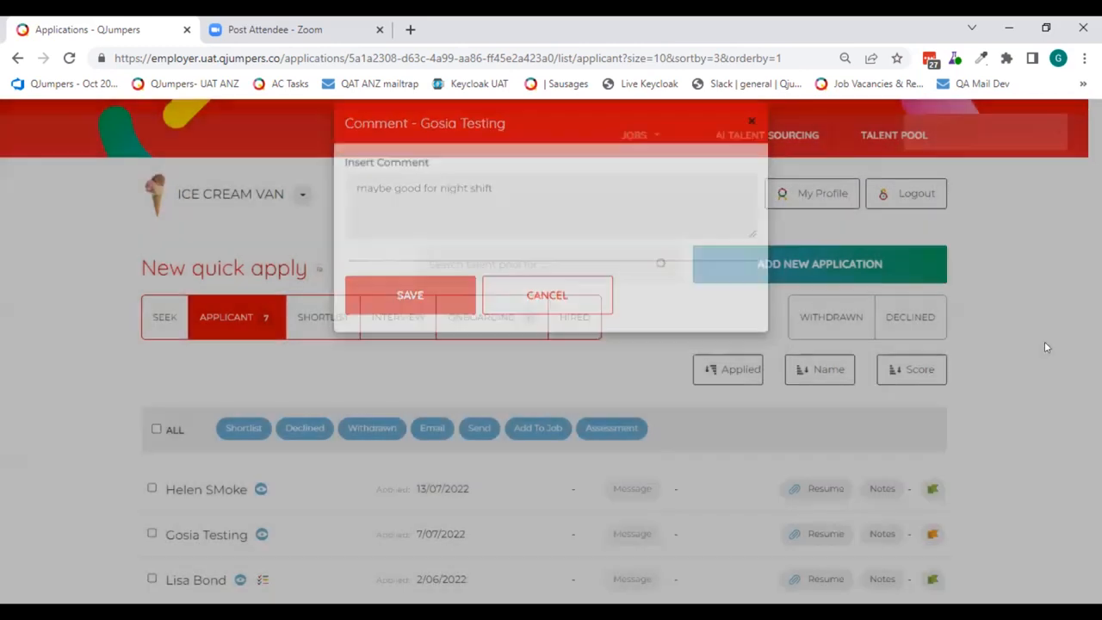
- Select the first two applicants and move them to the shortlist with the Notify option
scroll(1045, 341, down, 4)
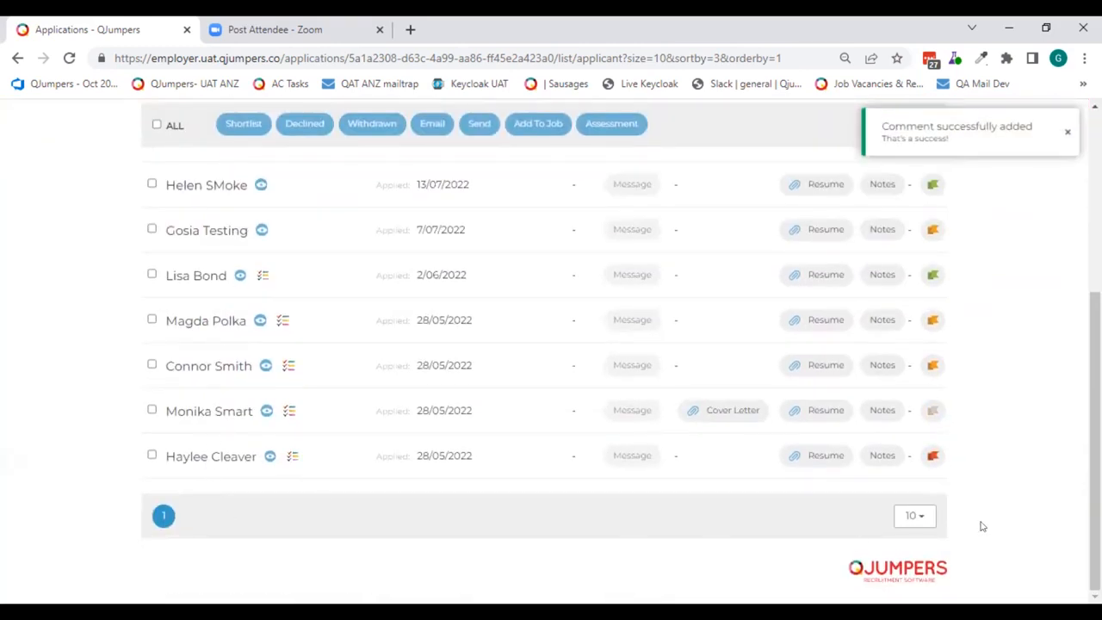
scroll(994, 501, up, 1)
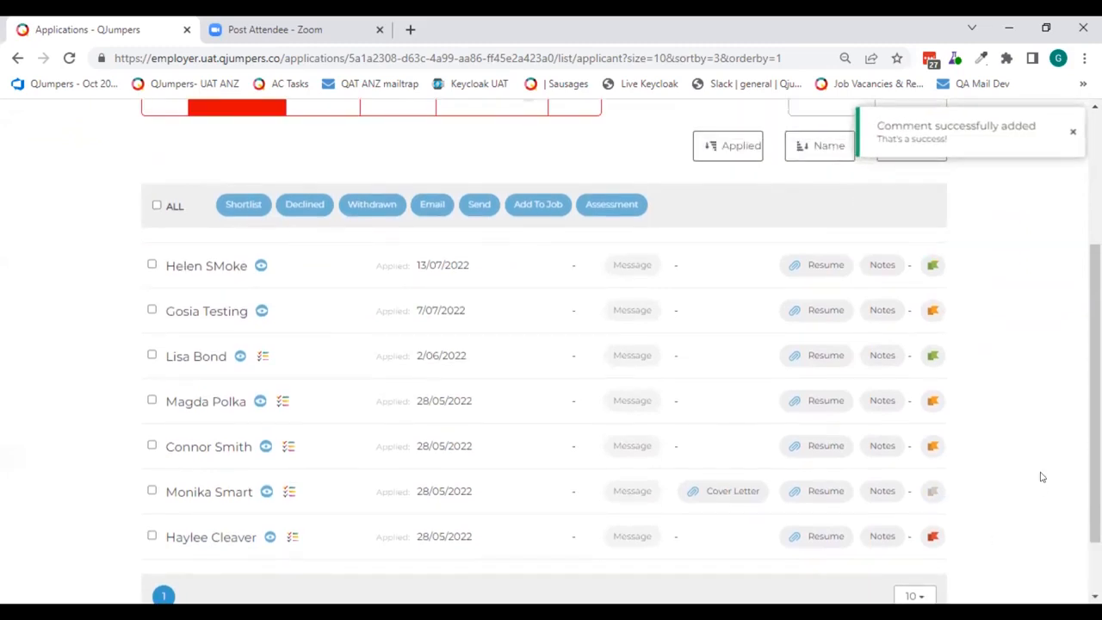
scroll(1043, 473, up, 1)
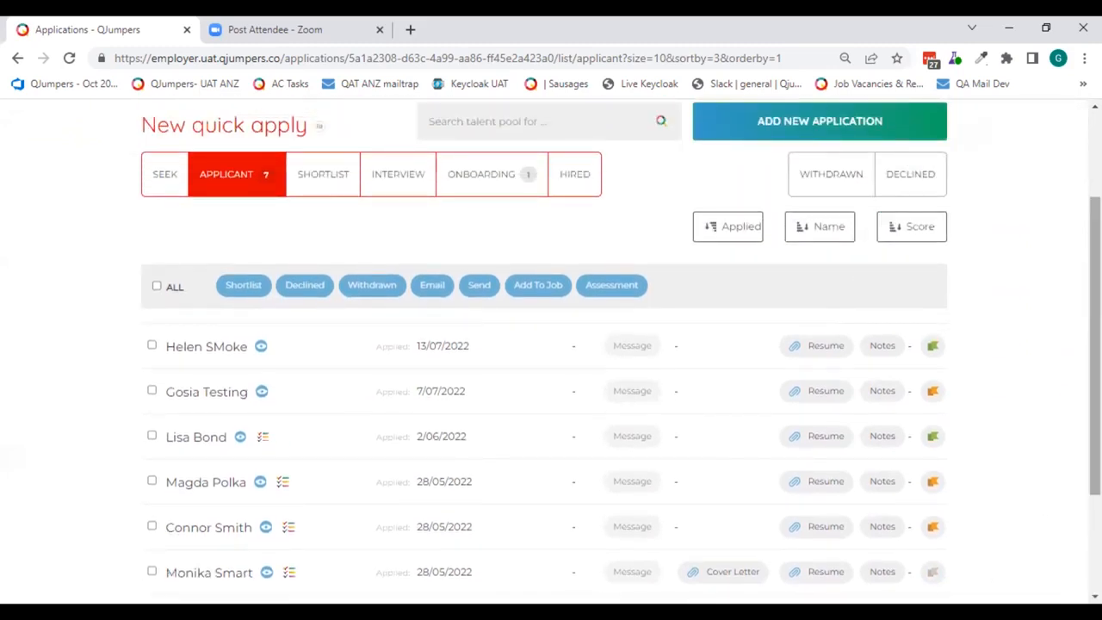
click(153, 345)
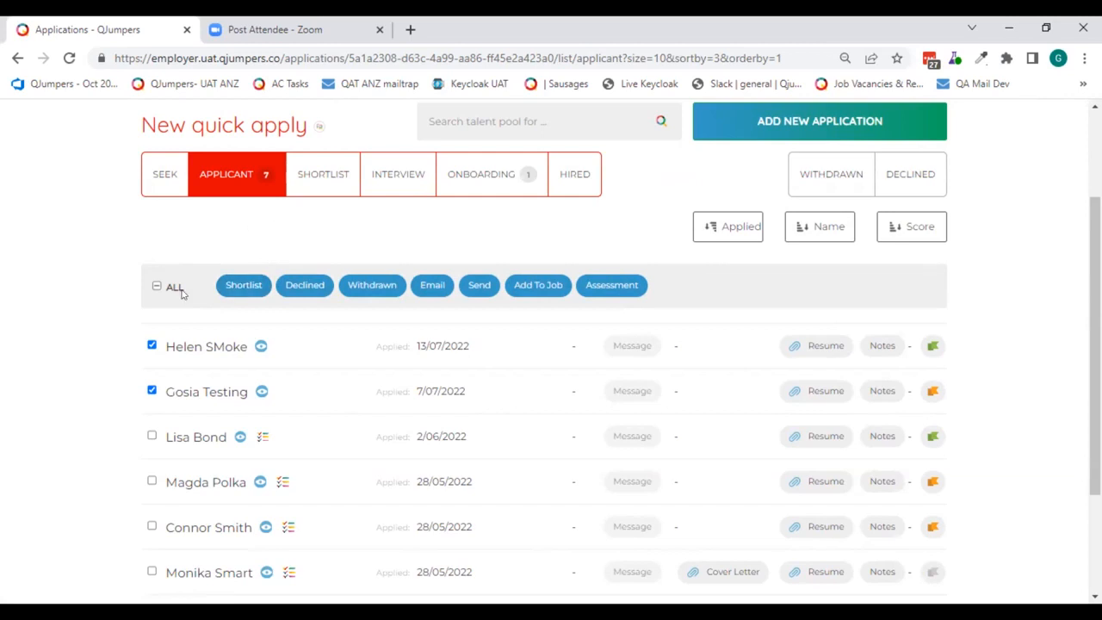
click(231, 285)
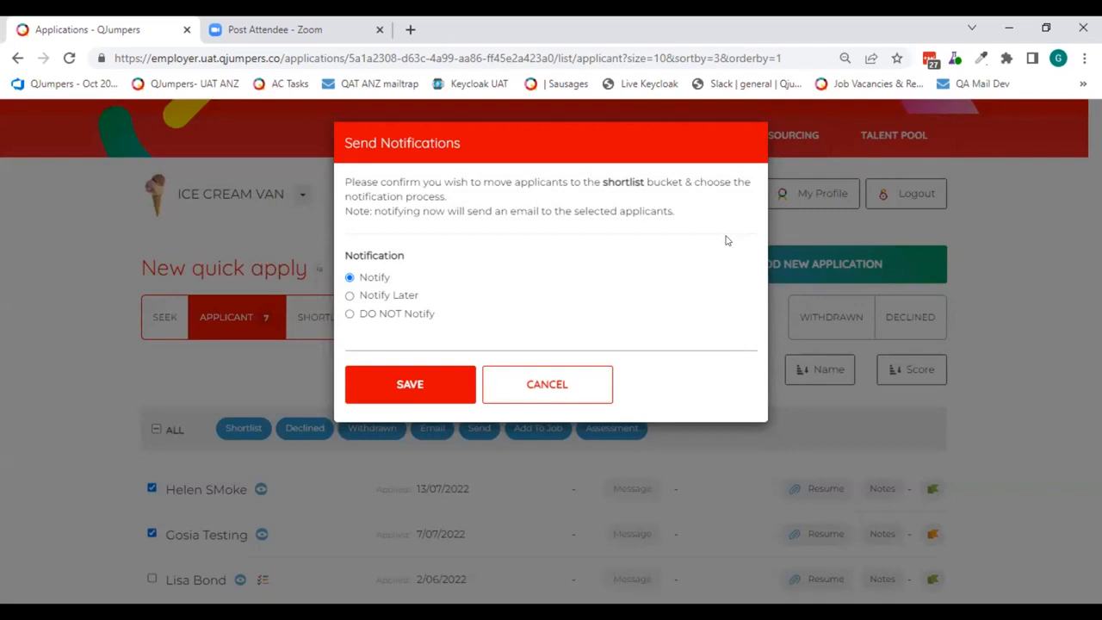
click(422, 379)
- Apply the Shortlist email template and review its message, highlighting the applicant's legal first name placeholder
click(481, 207)
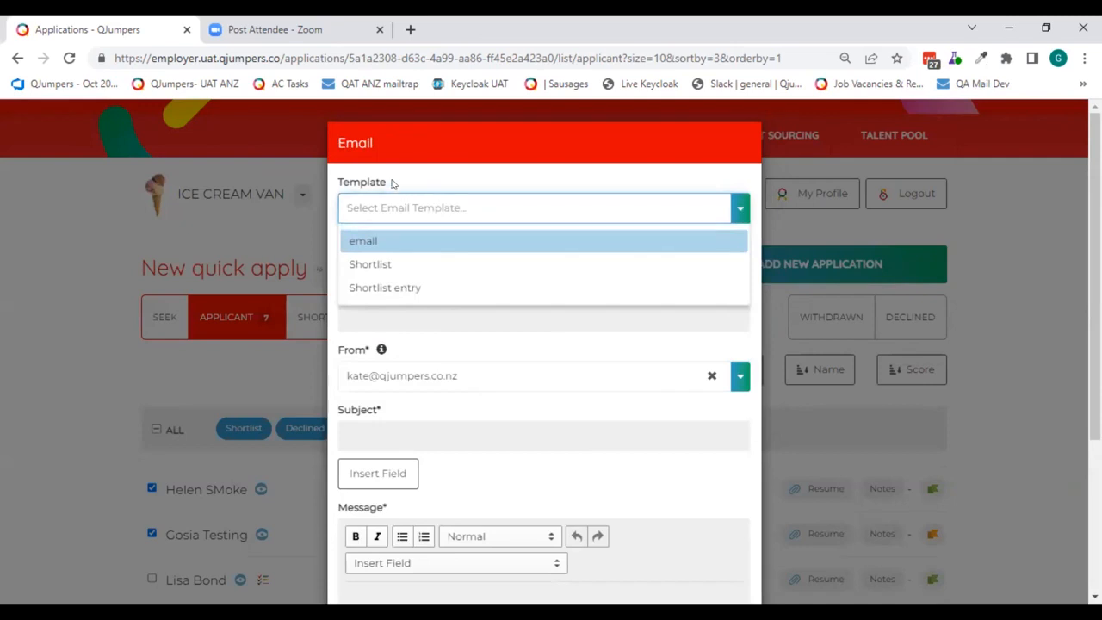
click(367, 266)
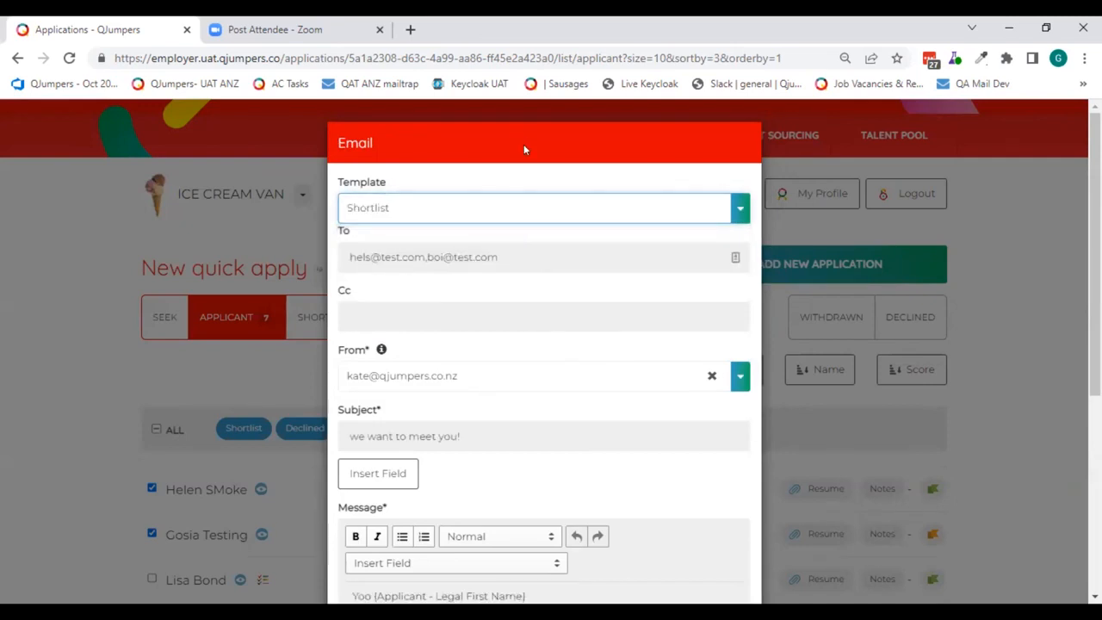
scroll(530, 159, down, 4)
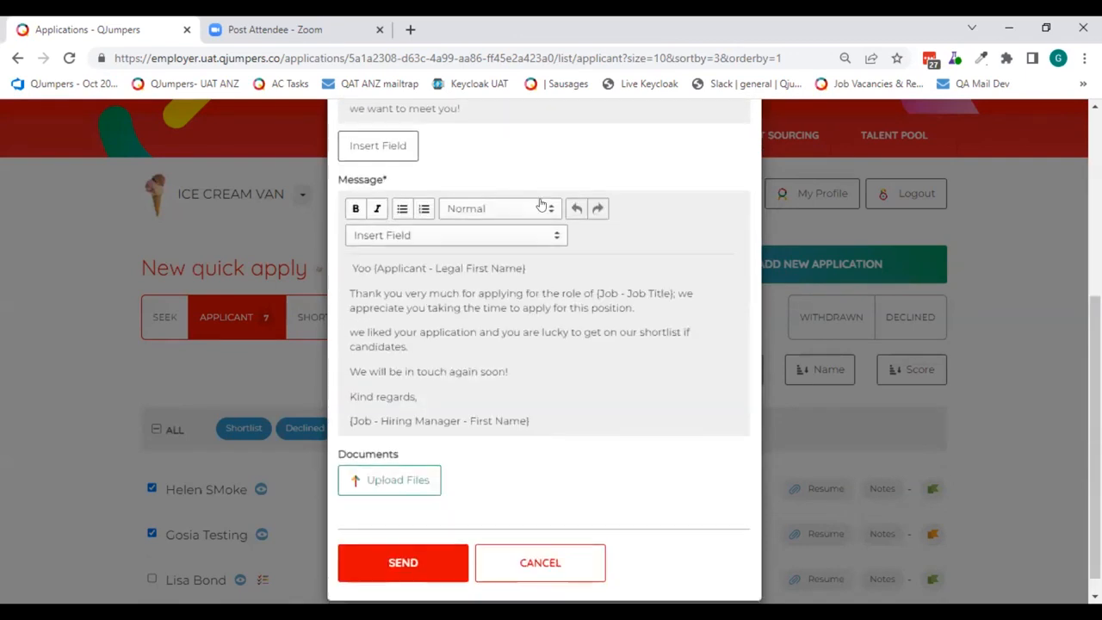
scroll(665, 259, down, 1)
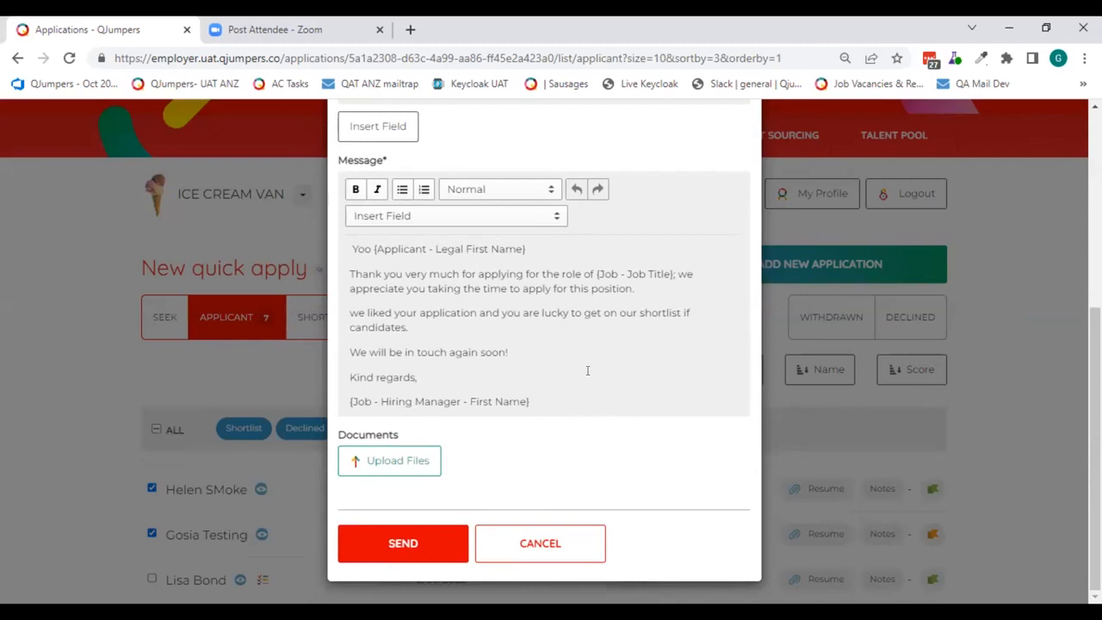
drag(522, 243, 370, 244)
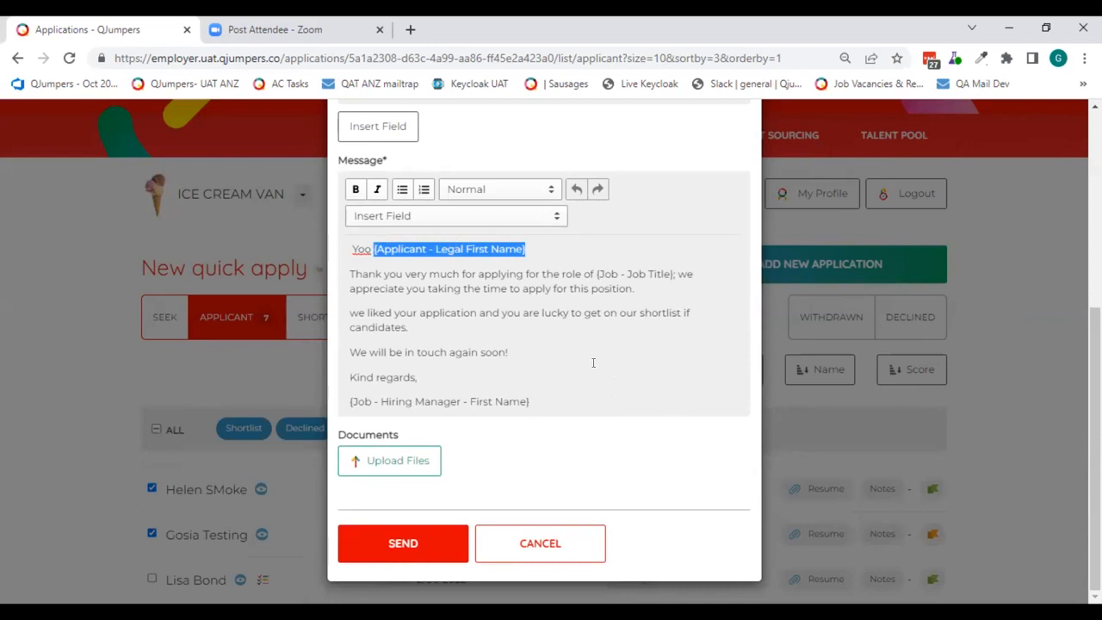
- Add the line "look forward to meeting you" above the sign-off, with its spelling corrected, and send the email
click(563, 352)
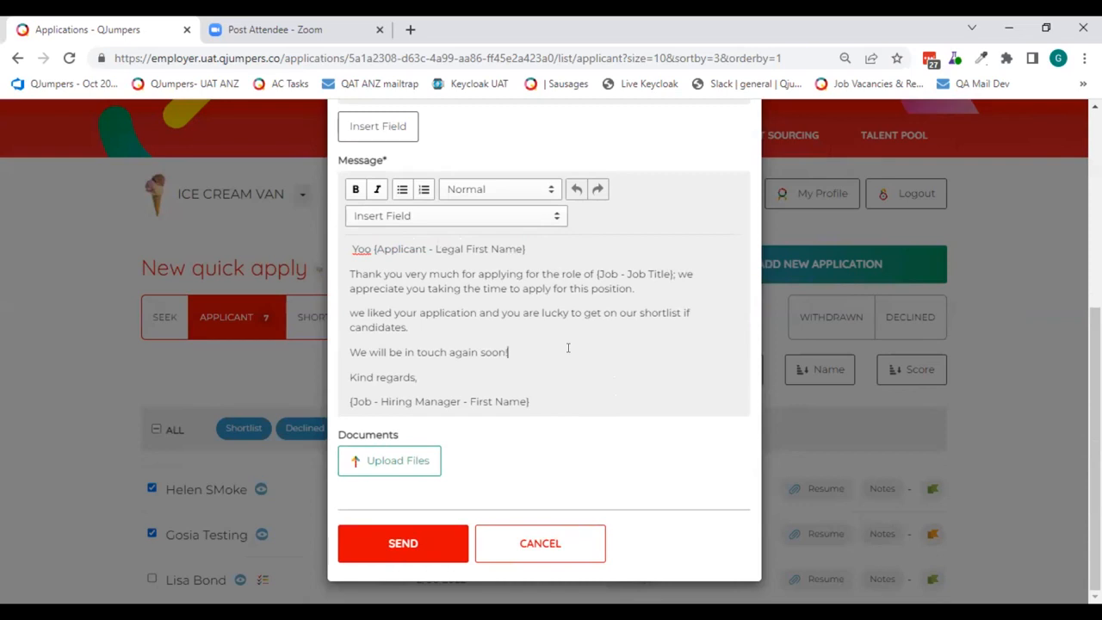
key(Return)
text(loo)
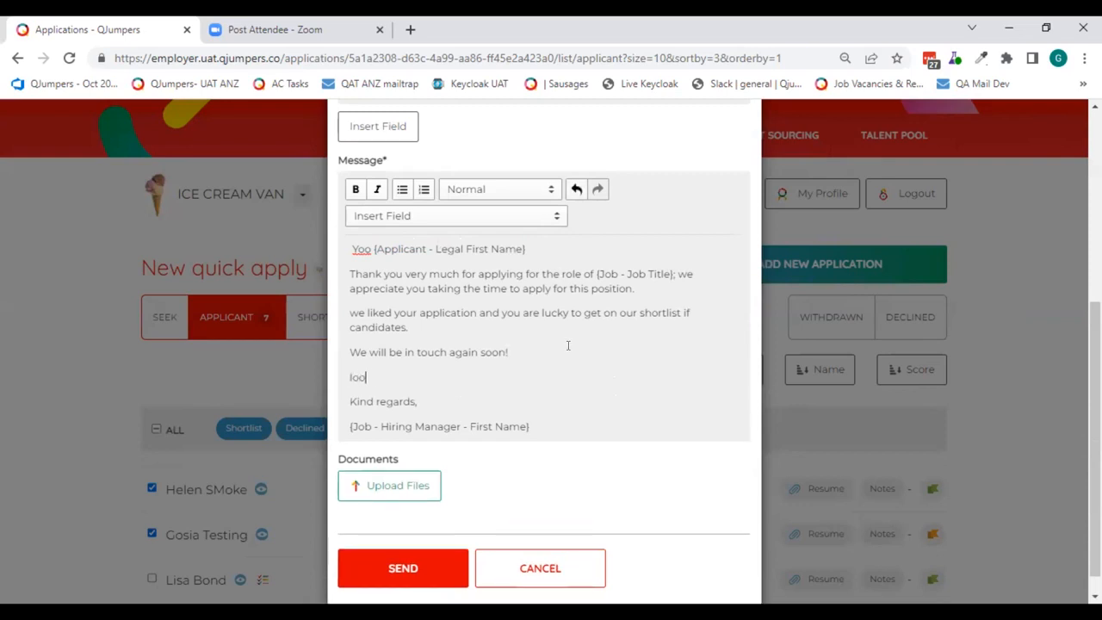
text(k forwadr to meeting you)
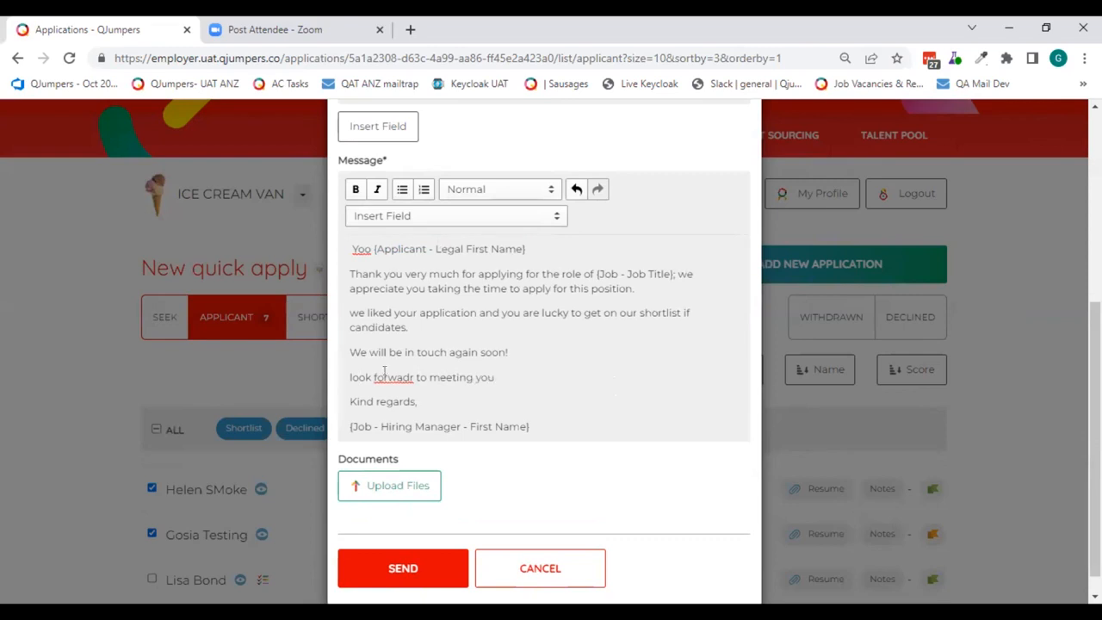
key(shift+F10)
click(461, 176)
click(369, 556)
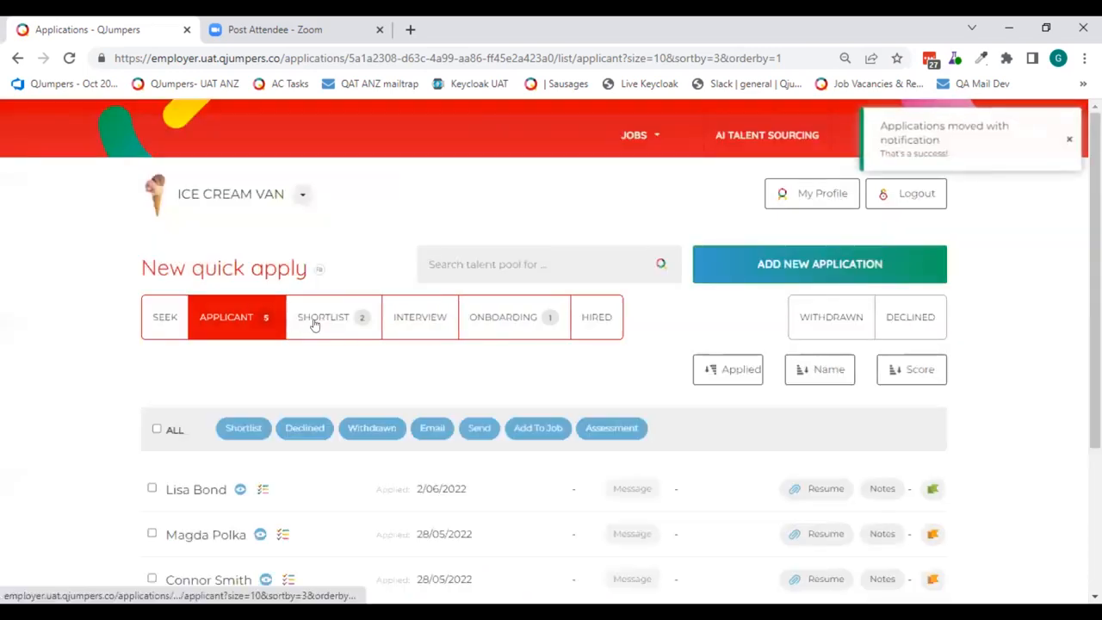
- Open the Shortlist bucket and examine the notification icons beside the two moved applicants
click(314, 321)
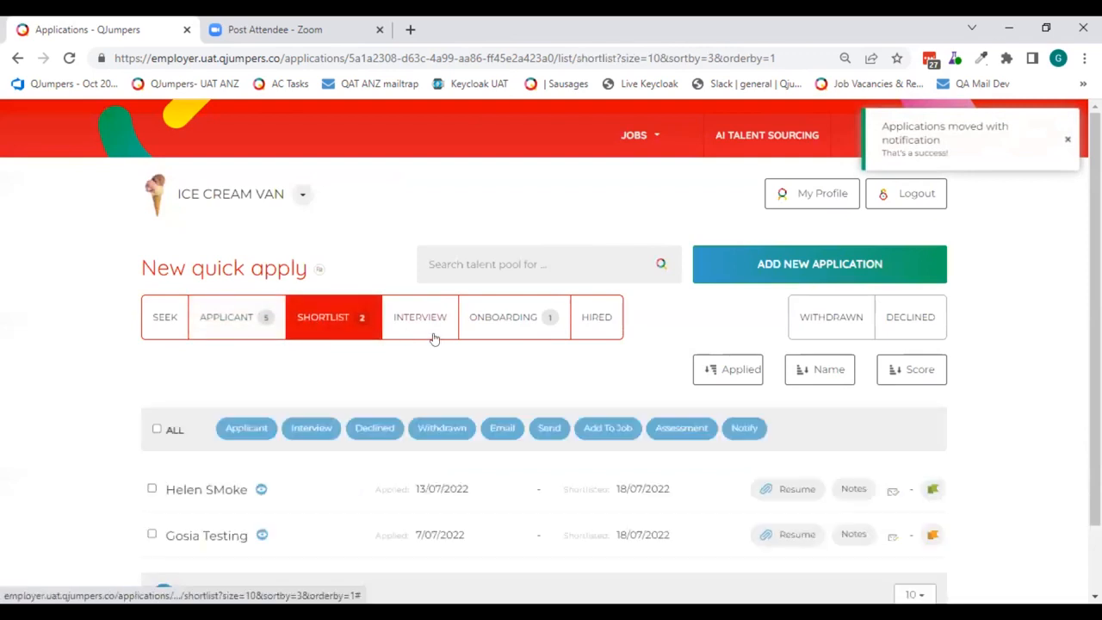
scroll(982, 396, down, 2)
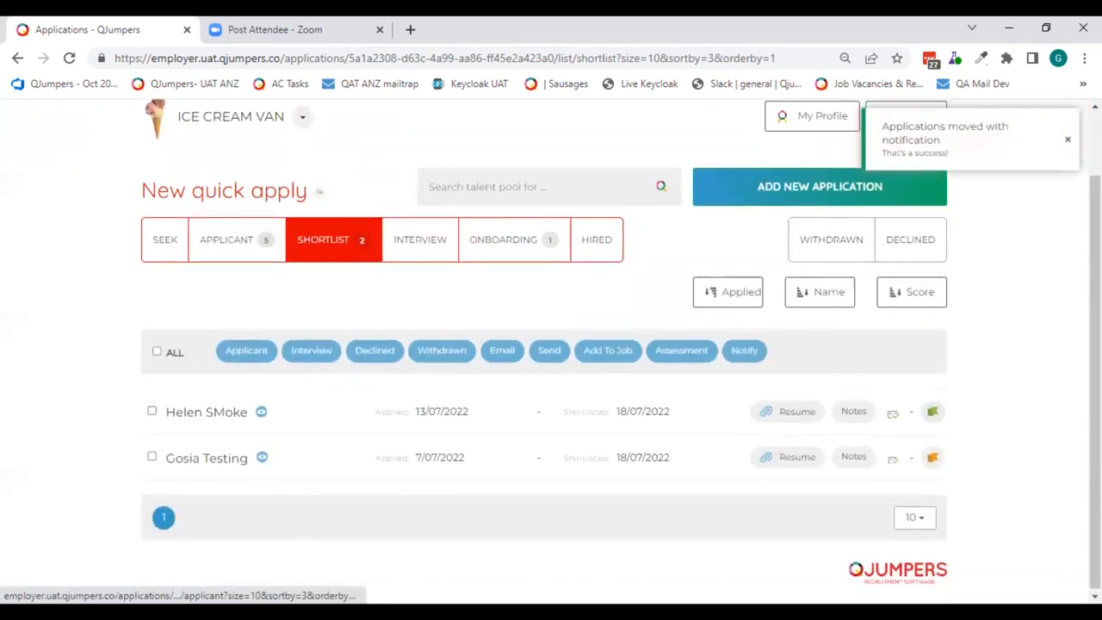
scroll(1014, 357, up, 5)
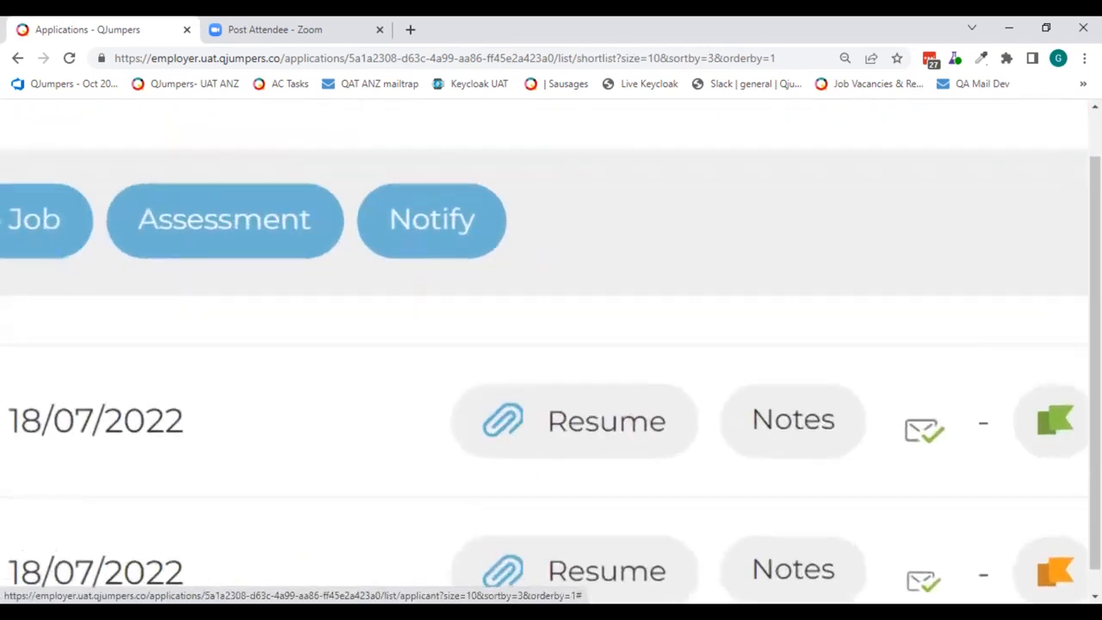
scroll(864, 511, down, 3)
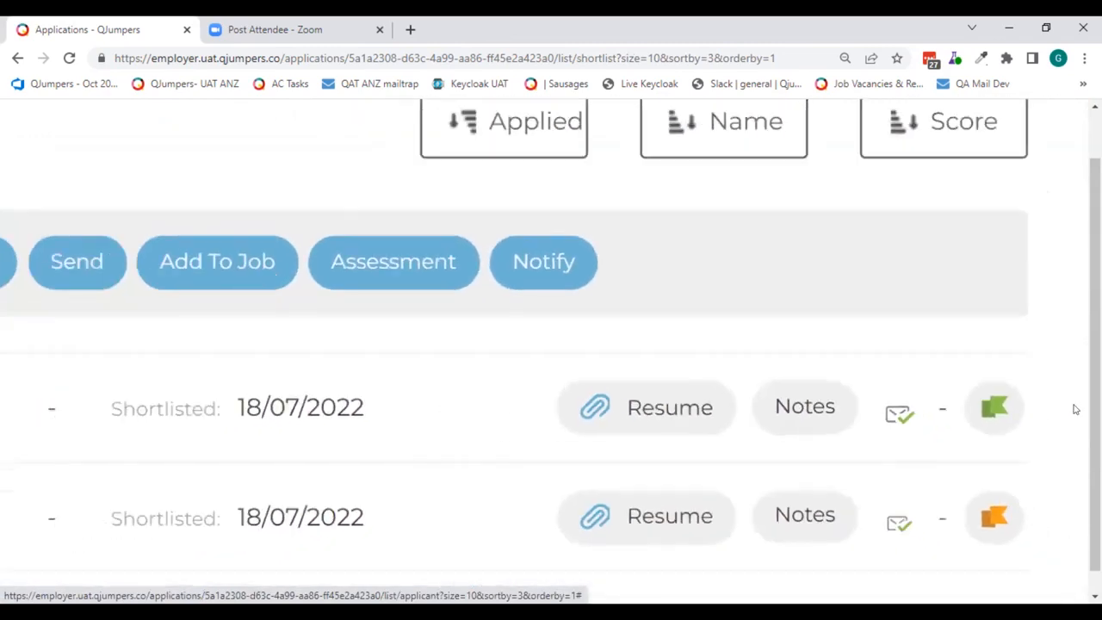
scroll(1075, 410, down, 3)
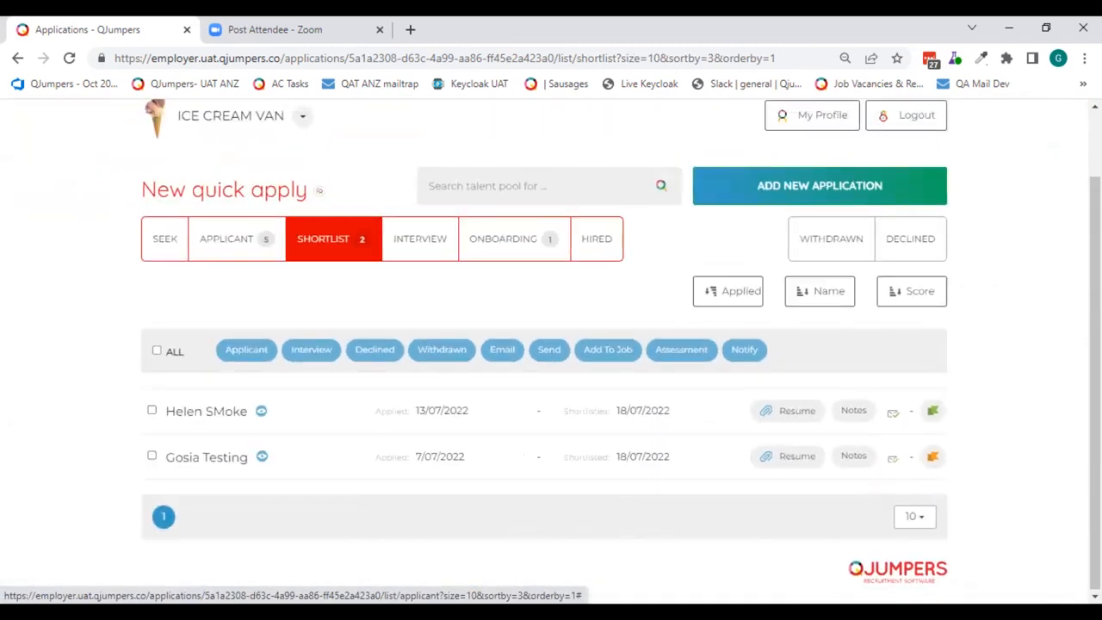
- Review the first shortlisted applicant's notes and the message of the sent email, and close the notes
click(857, 411)
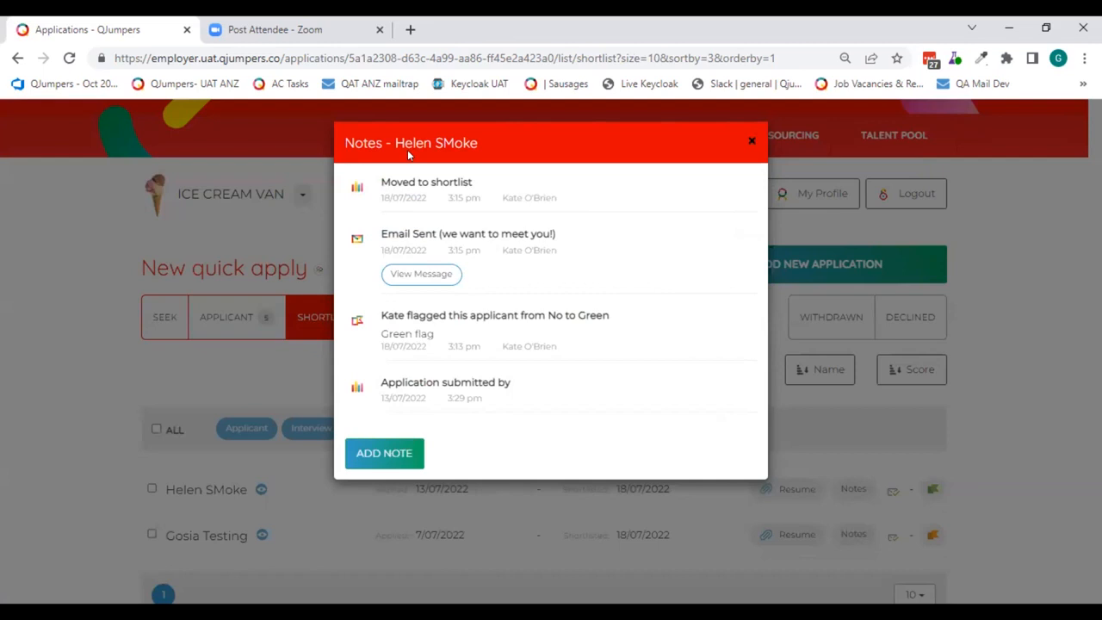
click(413, 274)
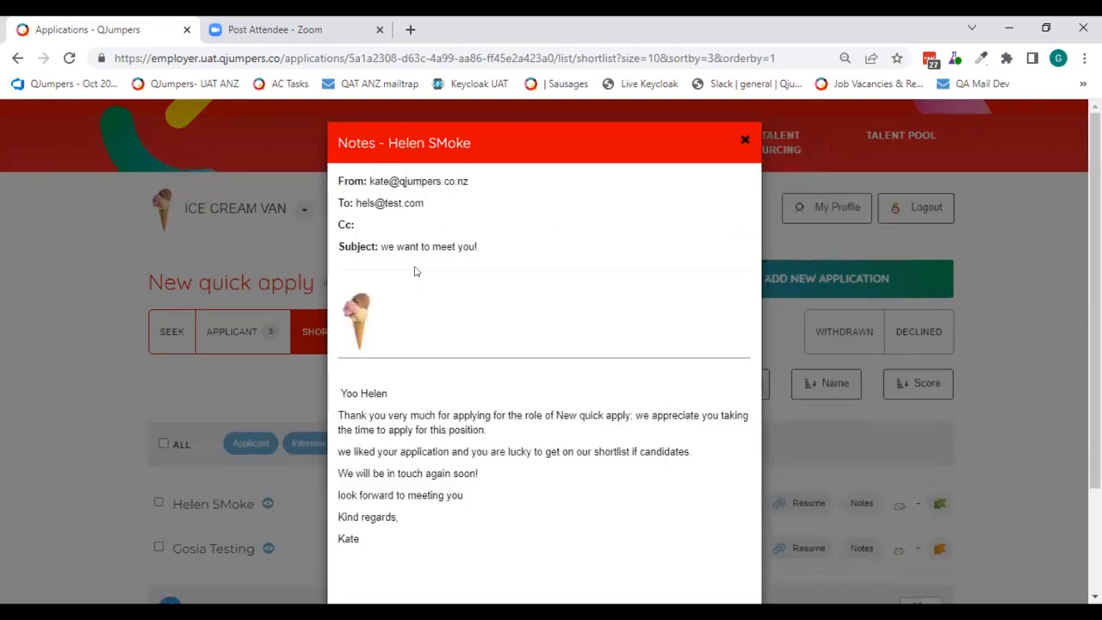
click(743, 142)
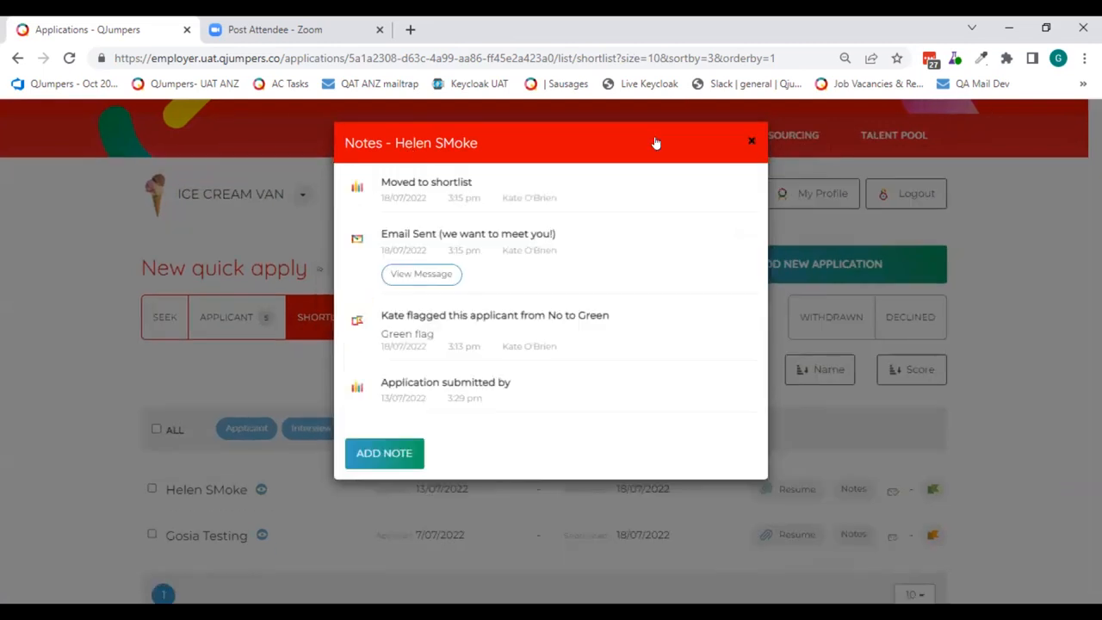
scroll(247, 292, down, 1)
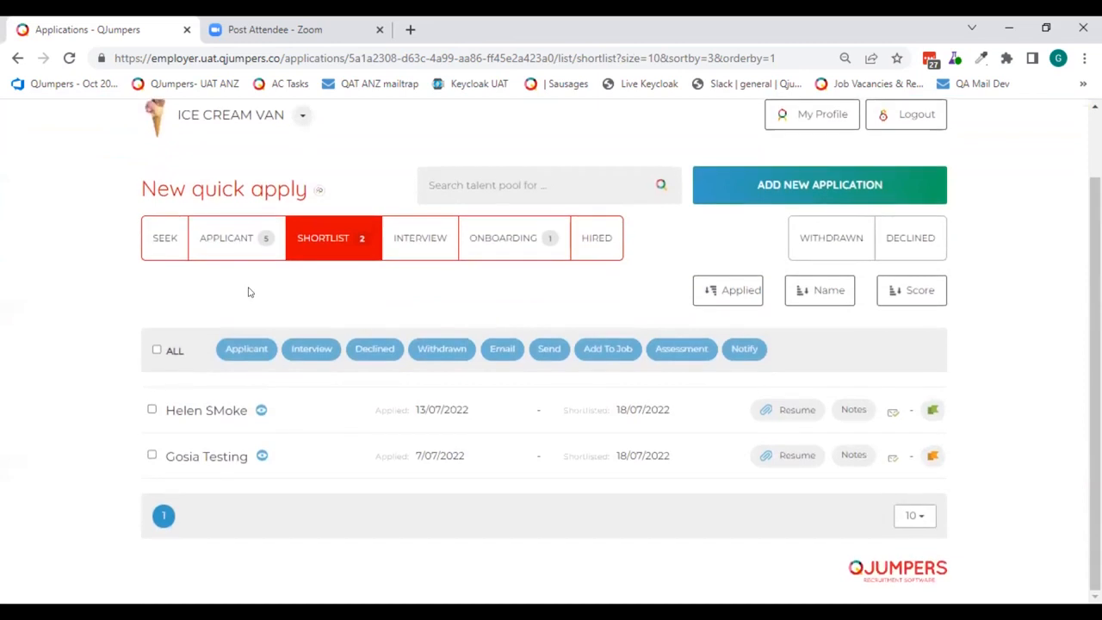
- Move the second applicant in the Applicant bucket to the shortlist with the Notify Later option
click(227, 239)
scroll(267, 275, down, 2)
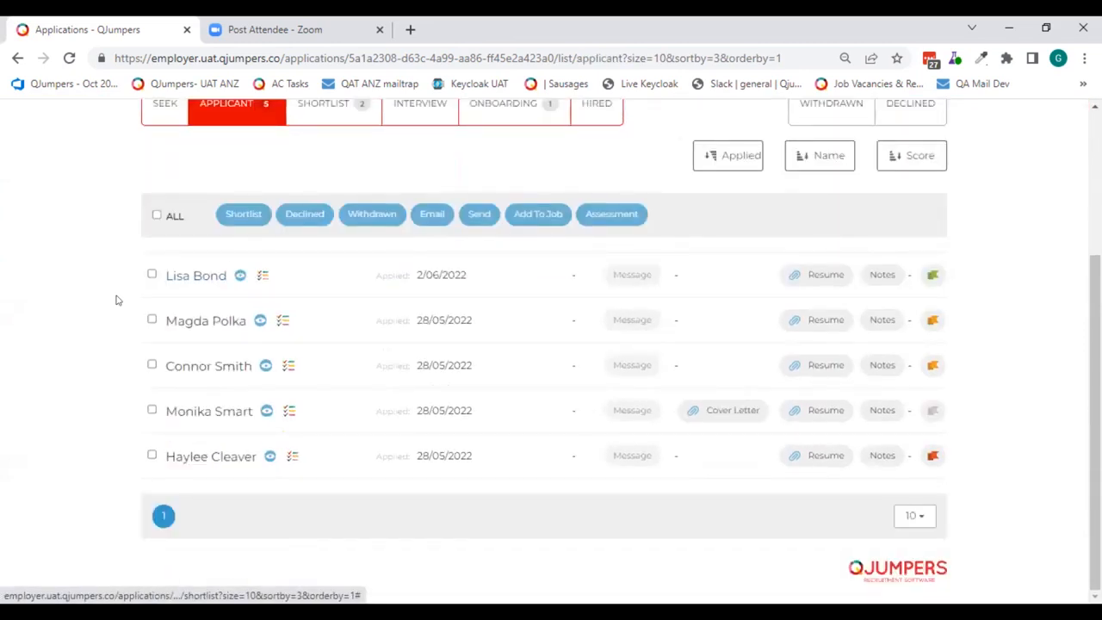
click(152, 320)
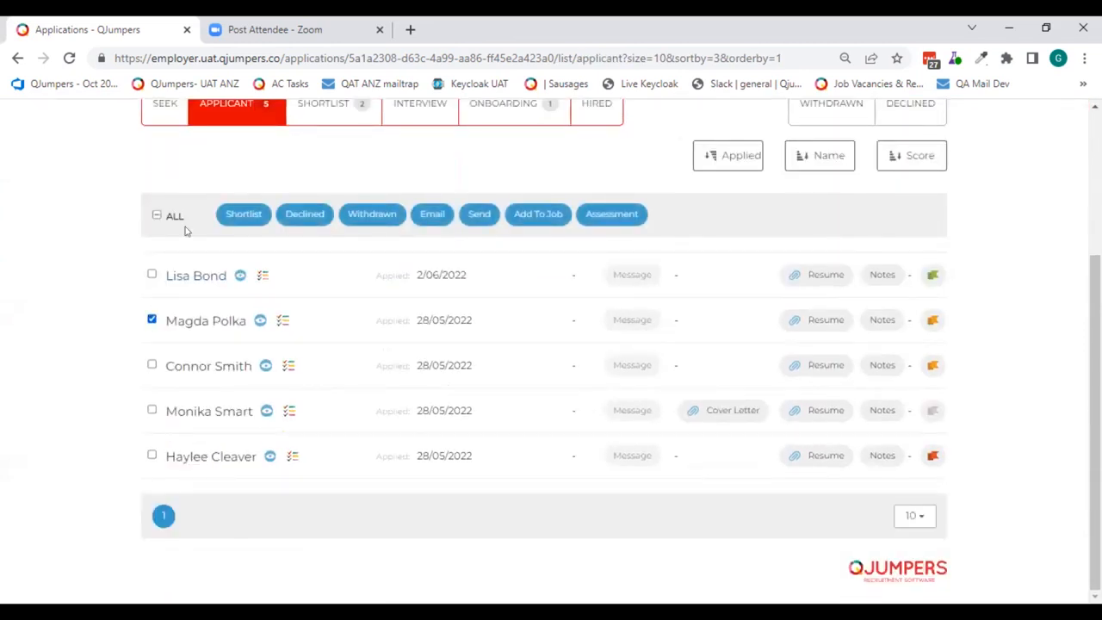
click(246, 213)
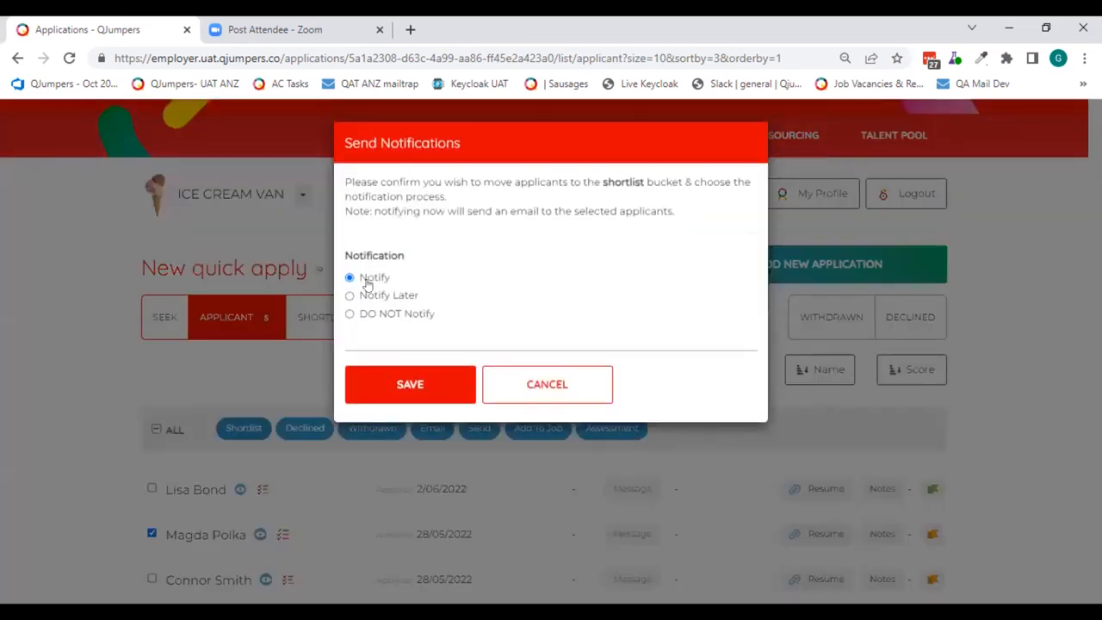
click(369, 296)
click(396, 372)
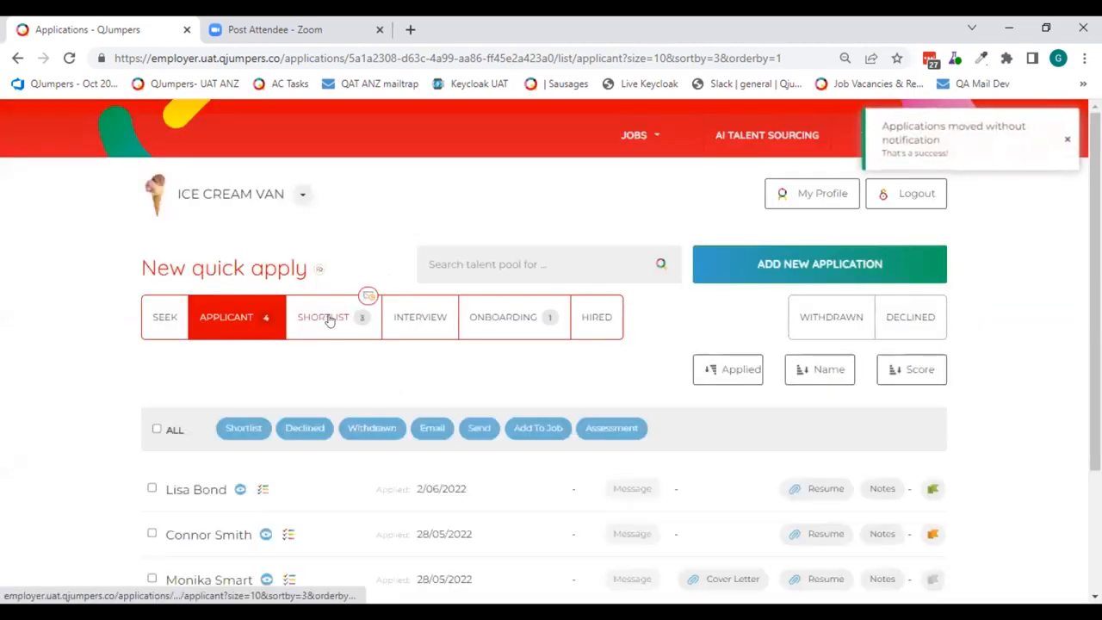
- Return to the Shortlist bucket and examine the pending notification icon on its stage heading
click(330, 320)
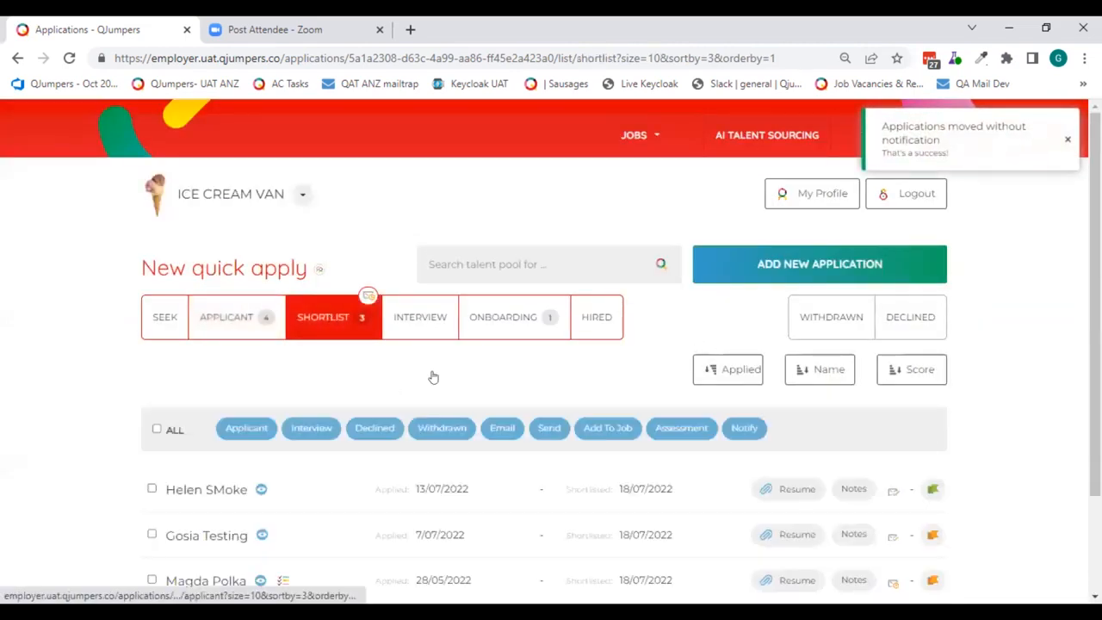
scroll(471, 322, up, 5)
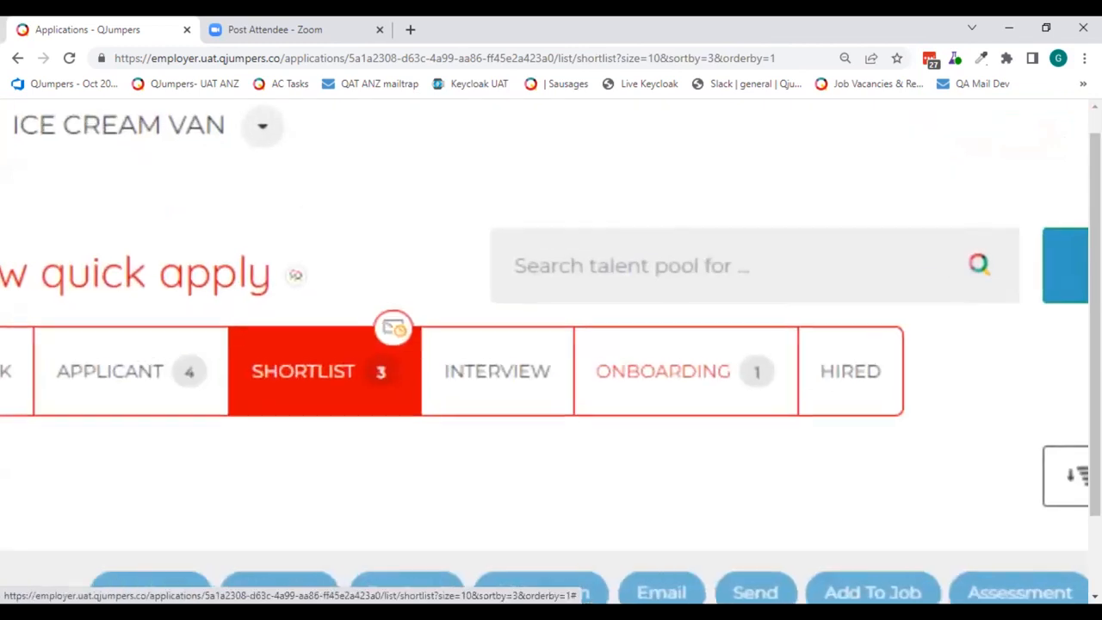
scroll(393, 331, up, 1)
scroll(394, 331, down, 4)
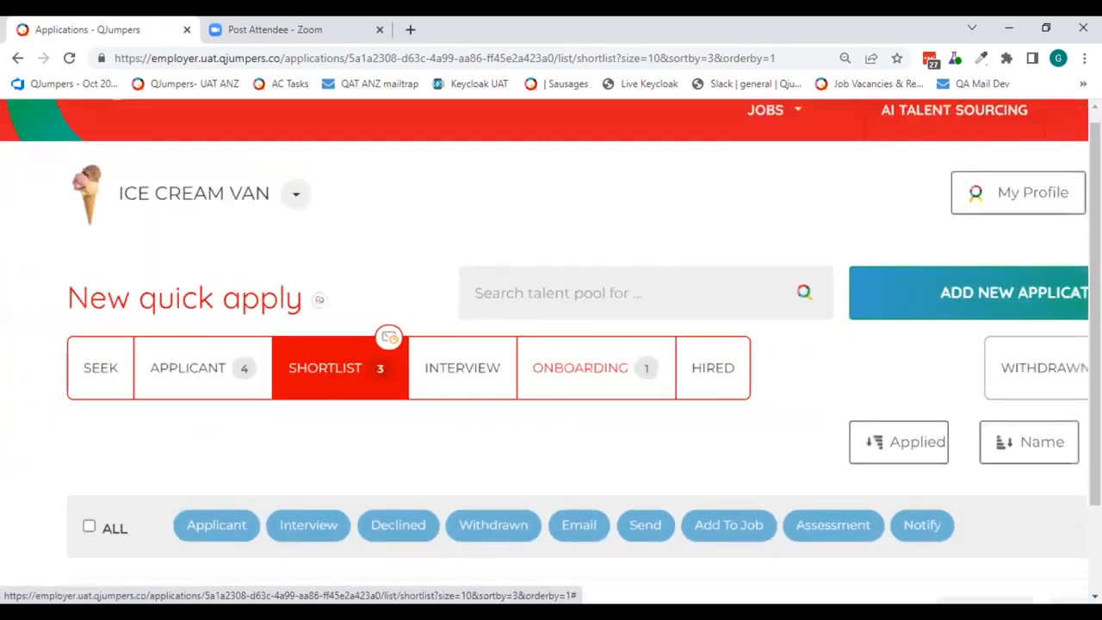
- Examine the notification icons beside the shortlisted applicants and on the Shortlist stage heading
scroll(450, 324, down, 3)
scroll(451, 323, up, 5)
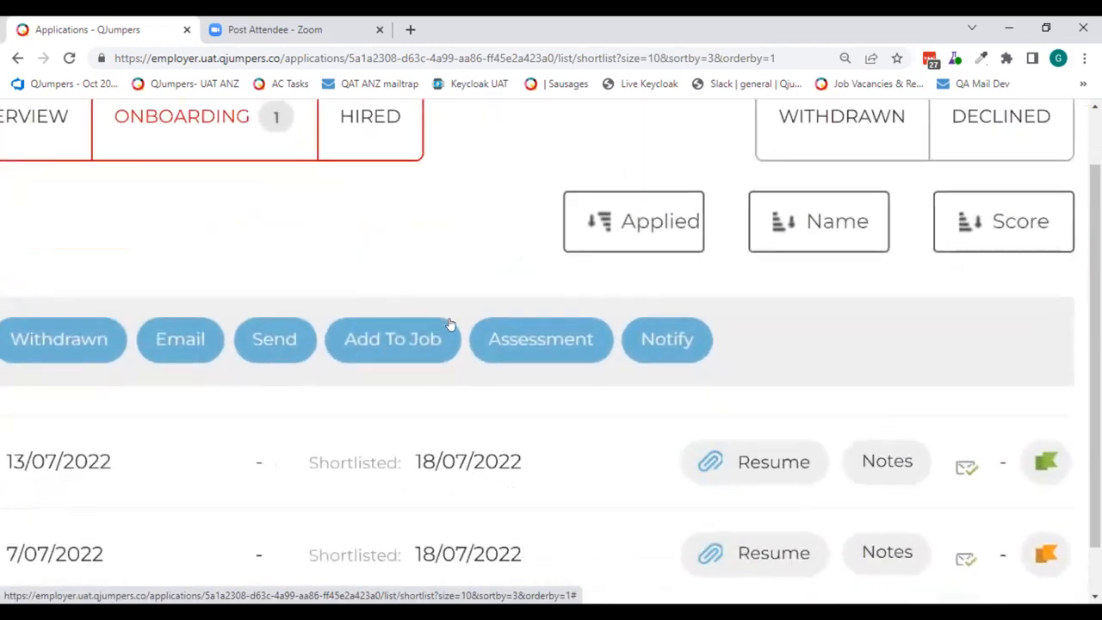
scroll(451, 324, down, 3)
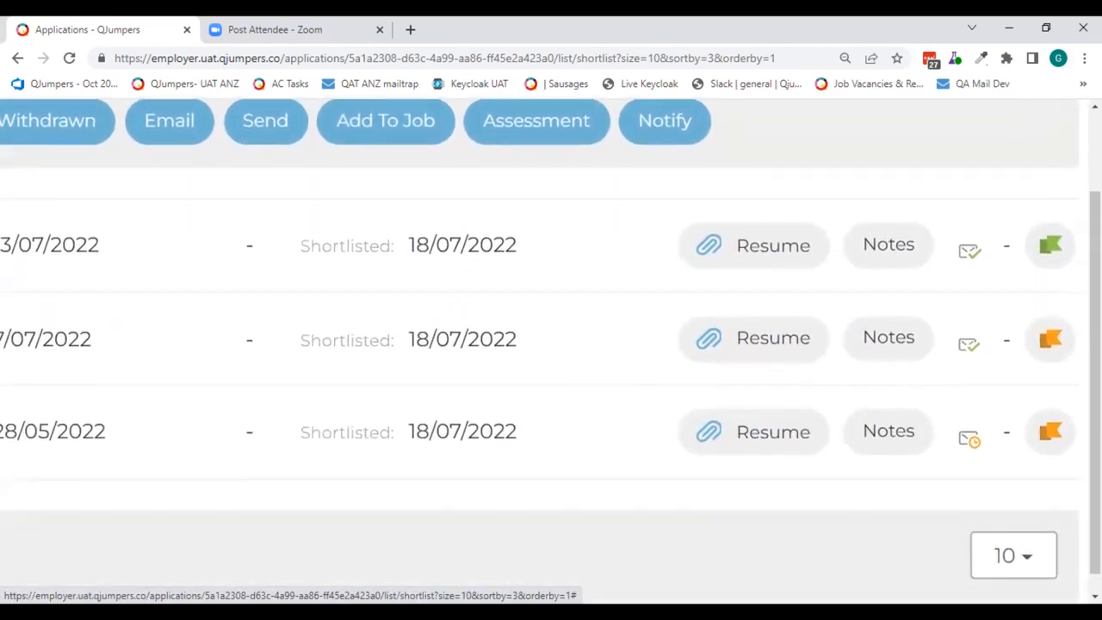
scroll(973, 440, down, 3)
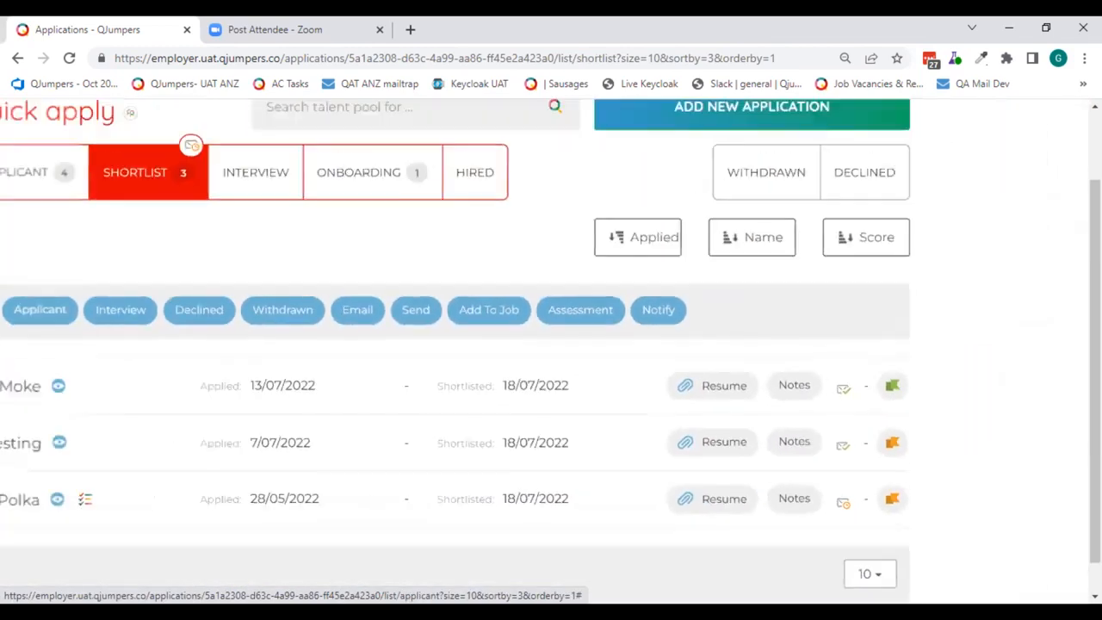
scroll(585, 278, down, 2)
scroll(1049, 384, down, 1)
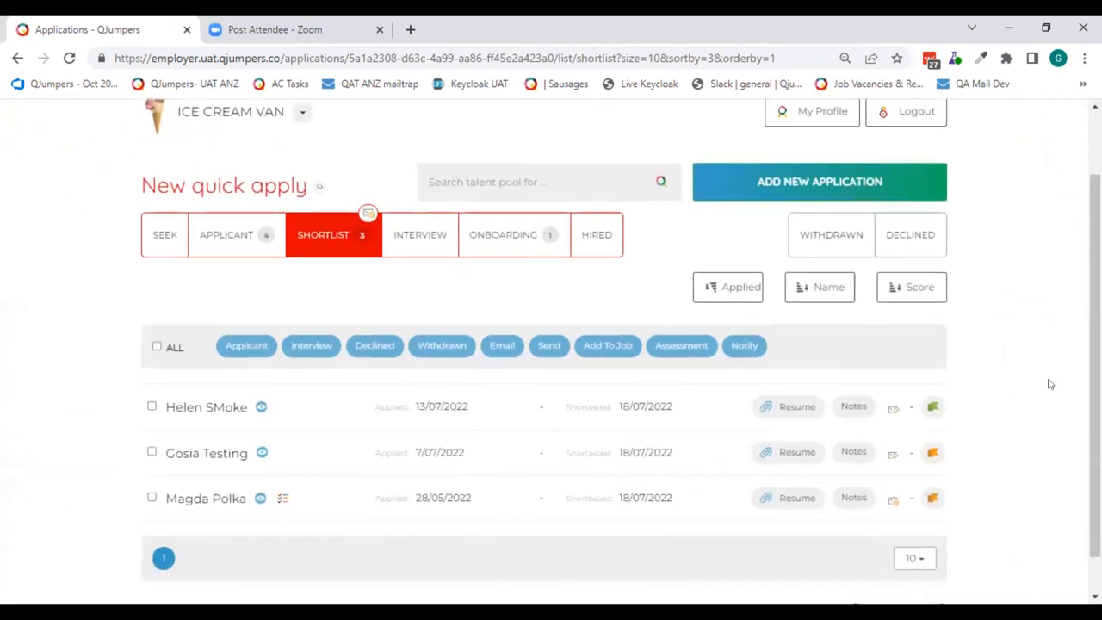
scroll(1050, 384, down, 1)
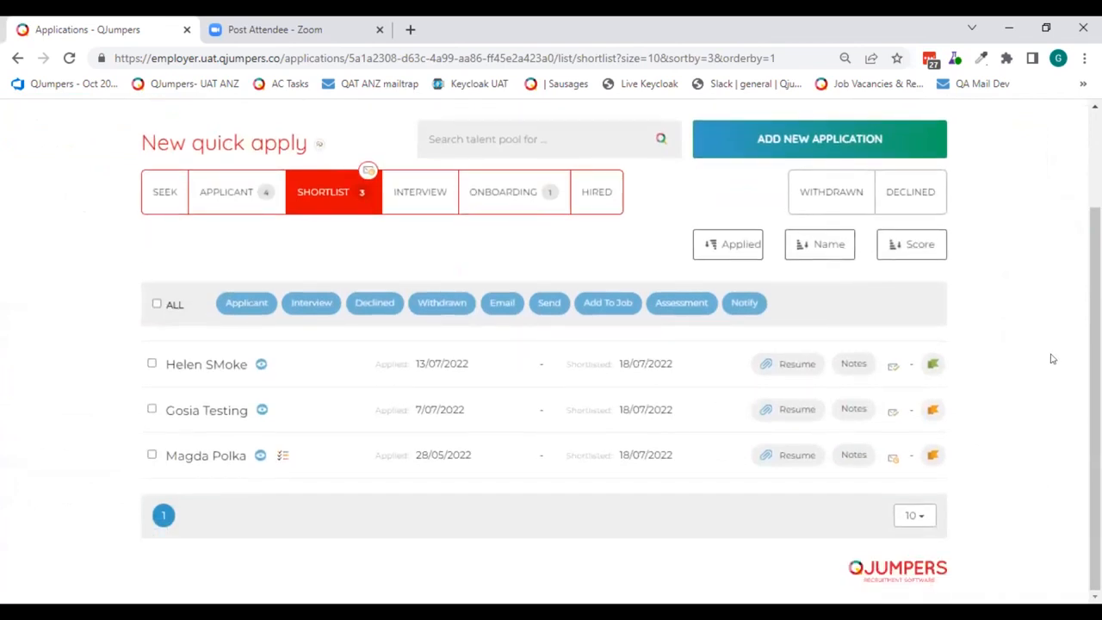
- Preview the Shortlist entry email template for notifying the third shortlisted applicant, cancel the email and deselect the applicant
click(152, 455)
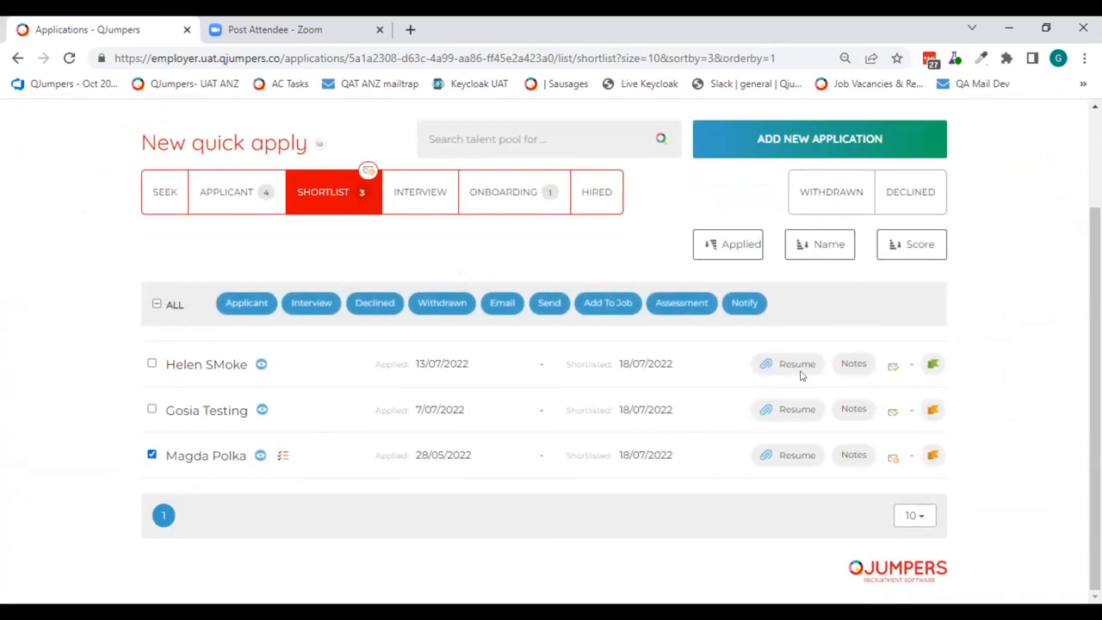
scroll(755, 305, up, 2)
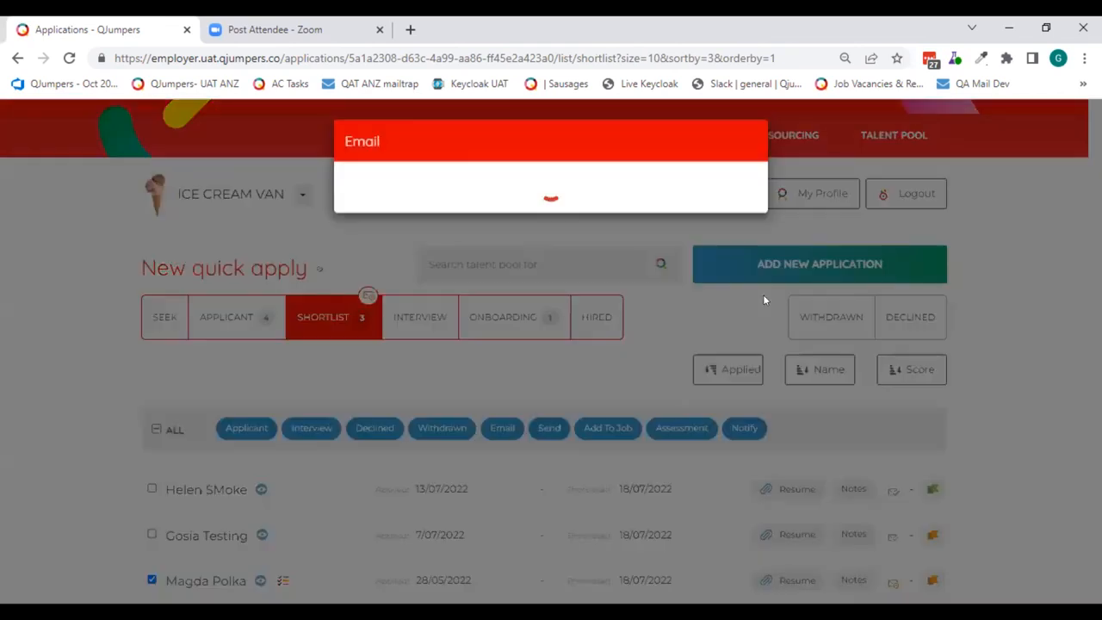
click(610, 211)
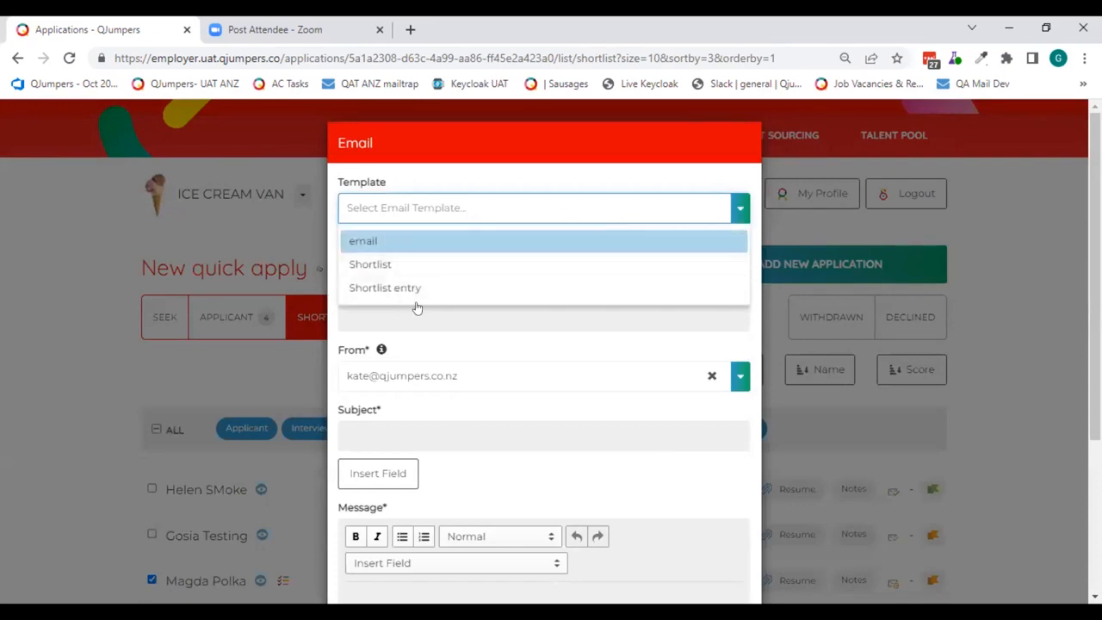
scroll(467, 342, down, 3)
scroll(519, 313, up, 3)
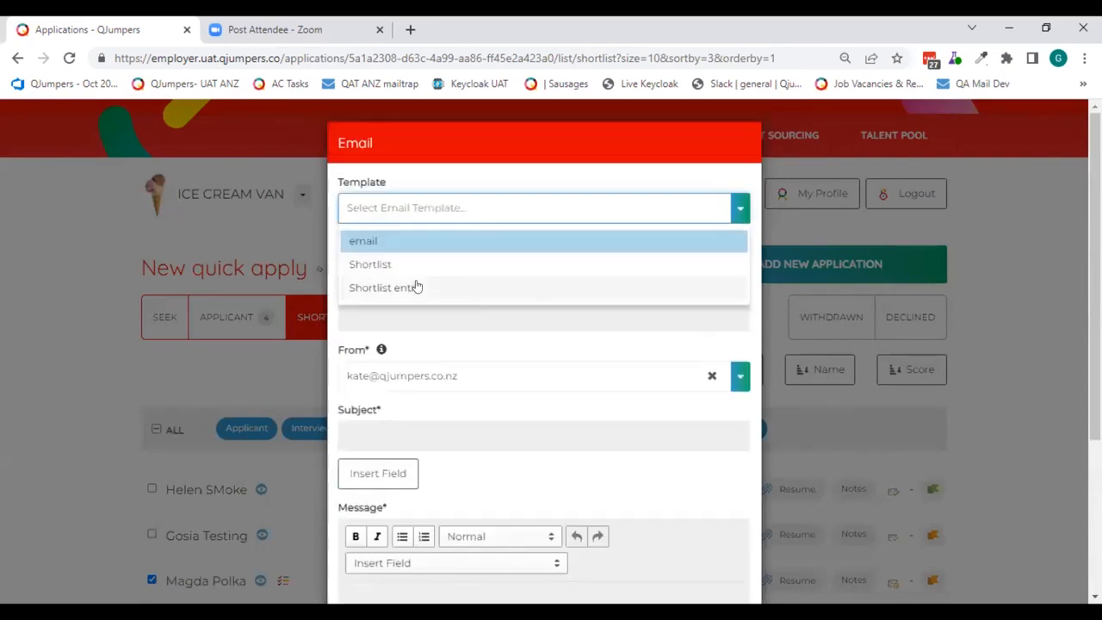
click(415, 287)
scroll(560, 347, down, 3)
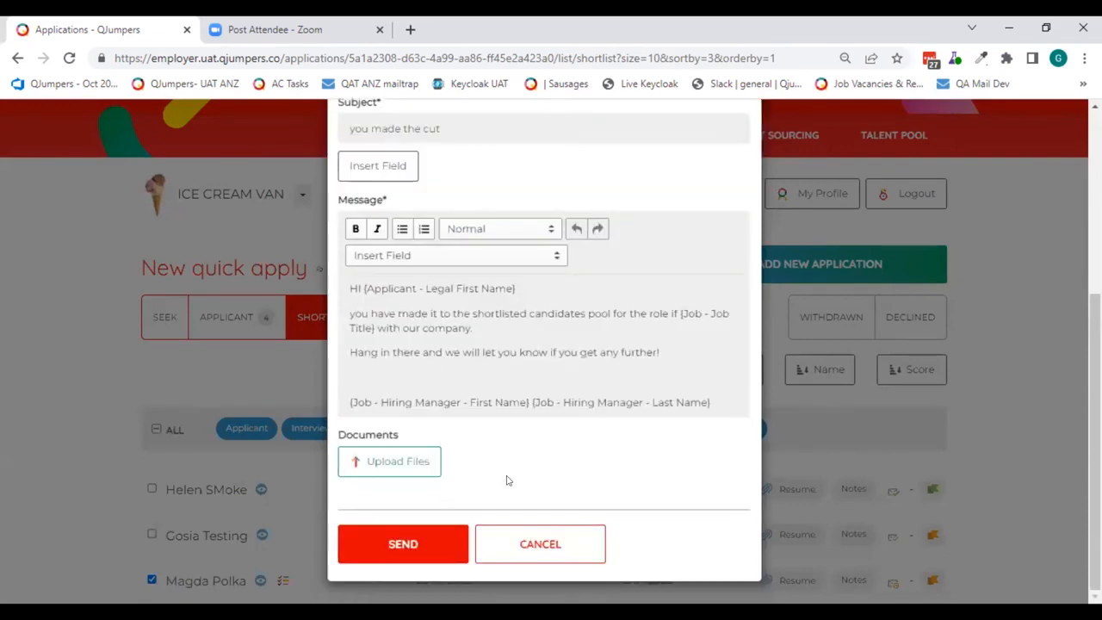
click(560, 543)
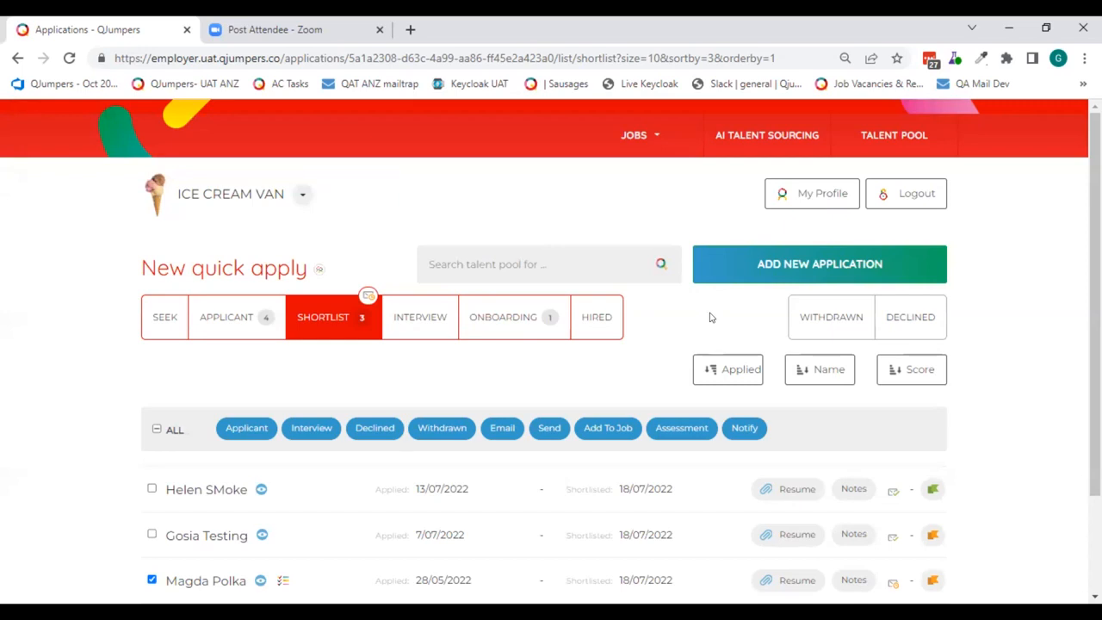
scroll(660, 298, down, 2)
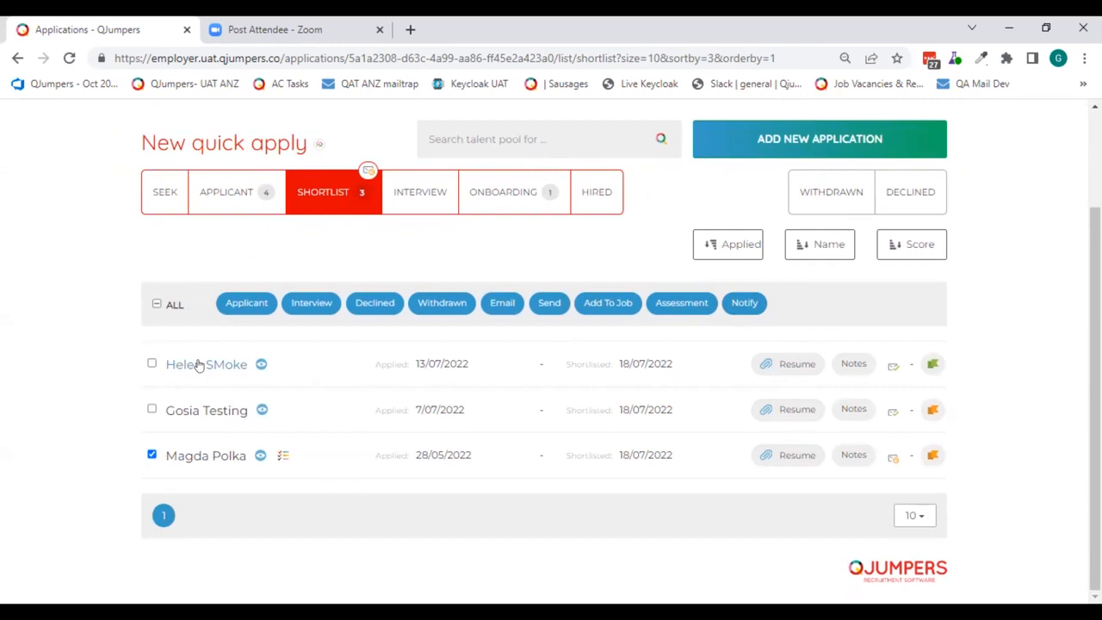
click(151, 456)
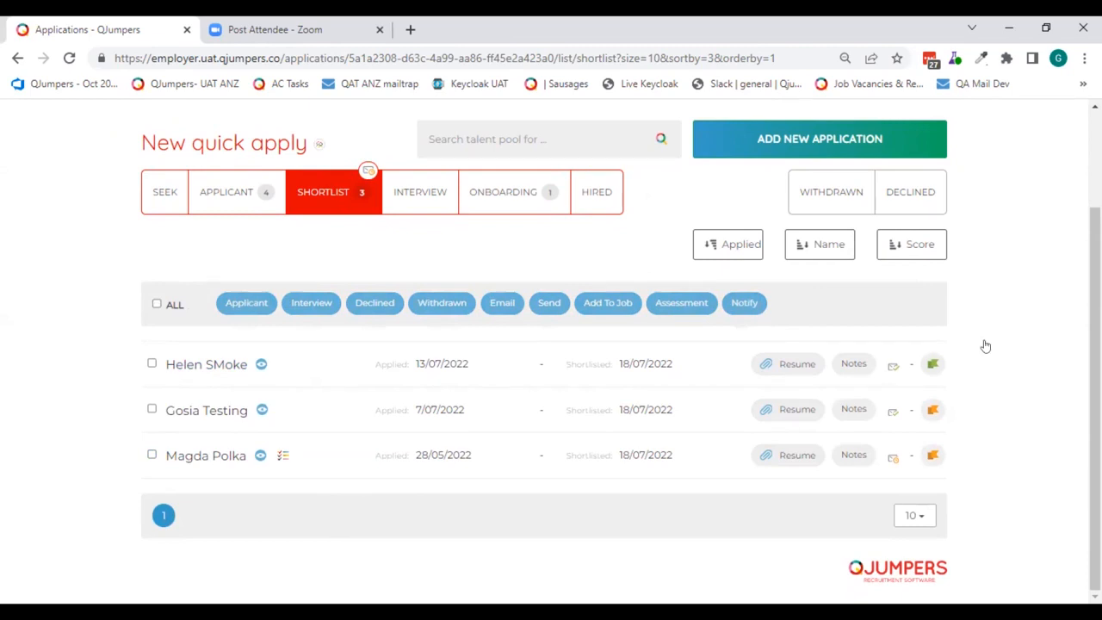
- Add a Phone Interview note reading "great to talk" to the first shortlisted applicant, save it and close the notes
click(853, 363)
click(402, 448)
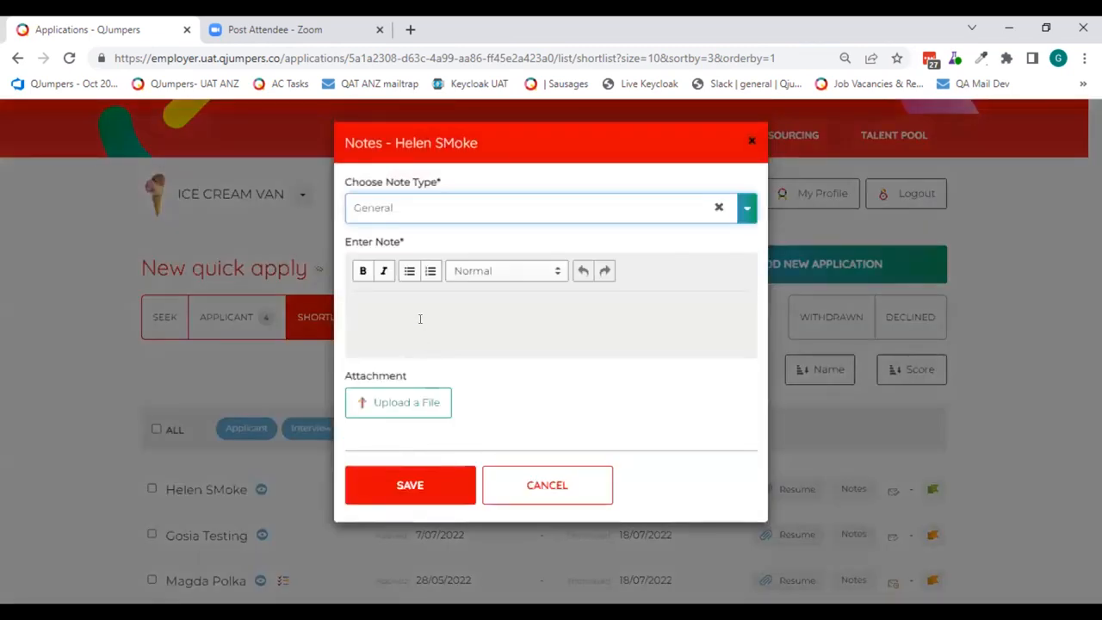
click(408, 210)
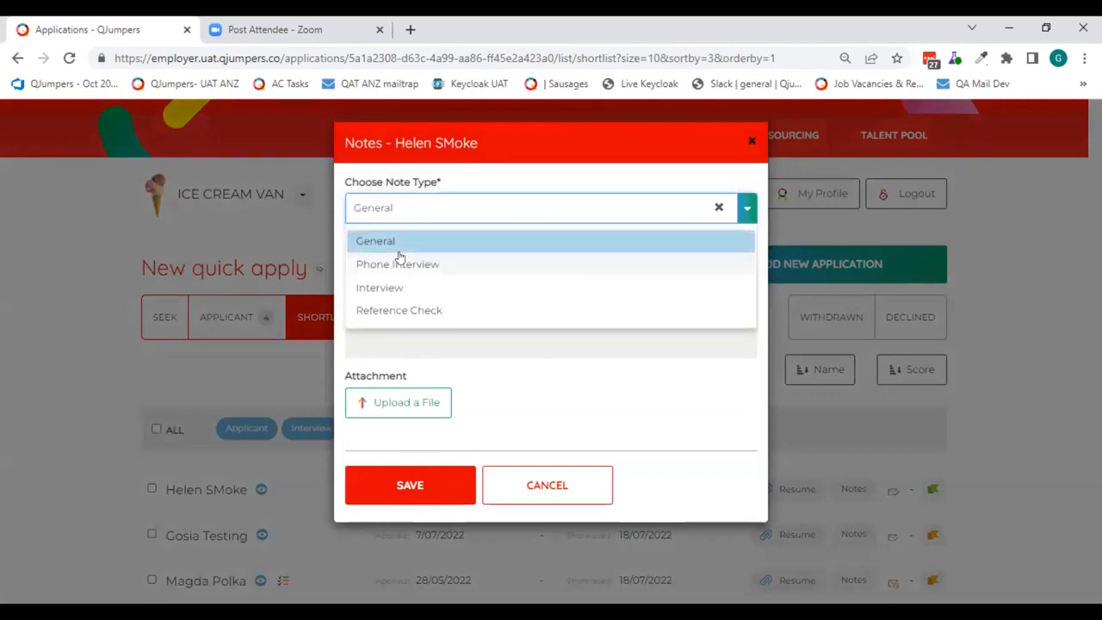
click(454, 264)
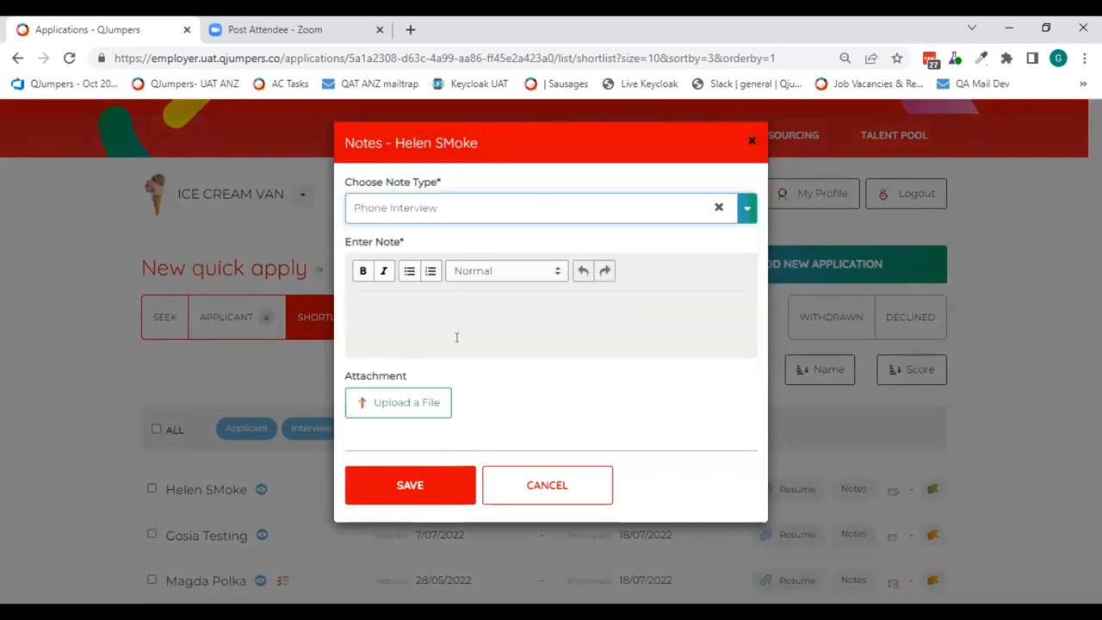
text(great to talk)
click(401, 485)
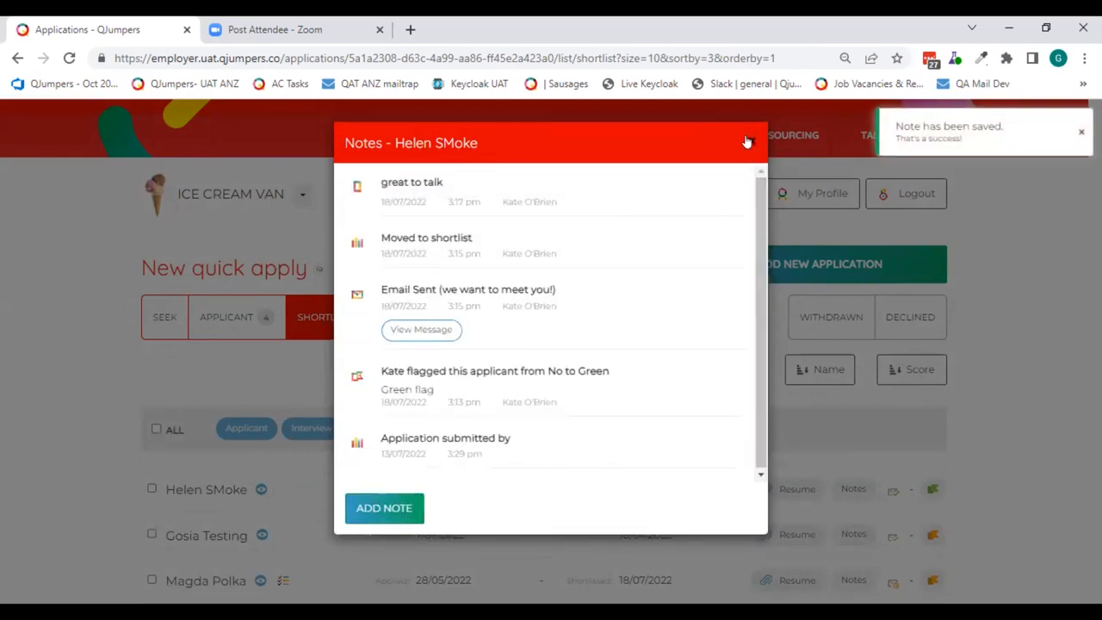
click(747, 142)
- Move the first shortlisted applicant to the Interview stage and open the Interview bucket
scroll(452, 156, down, 2)
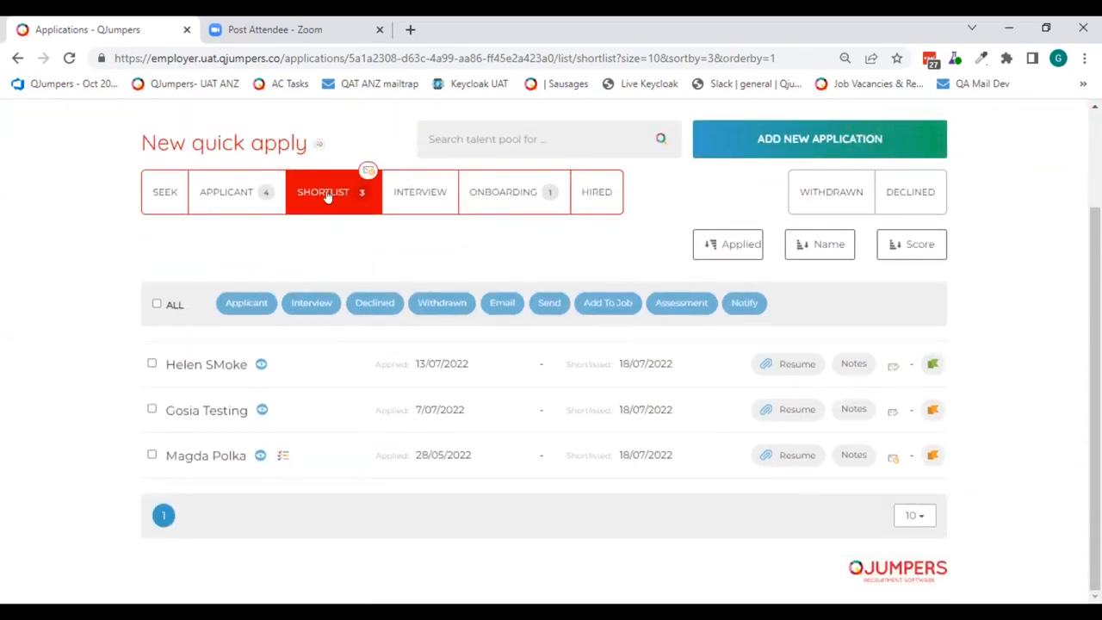
click(152, 362)
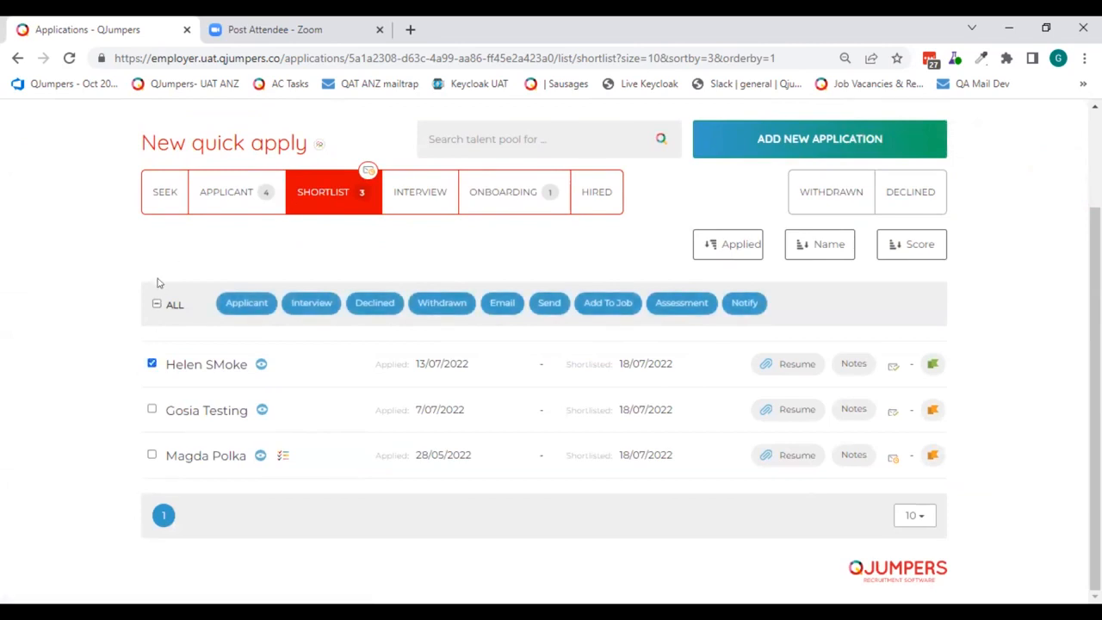
click(311, 302)
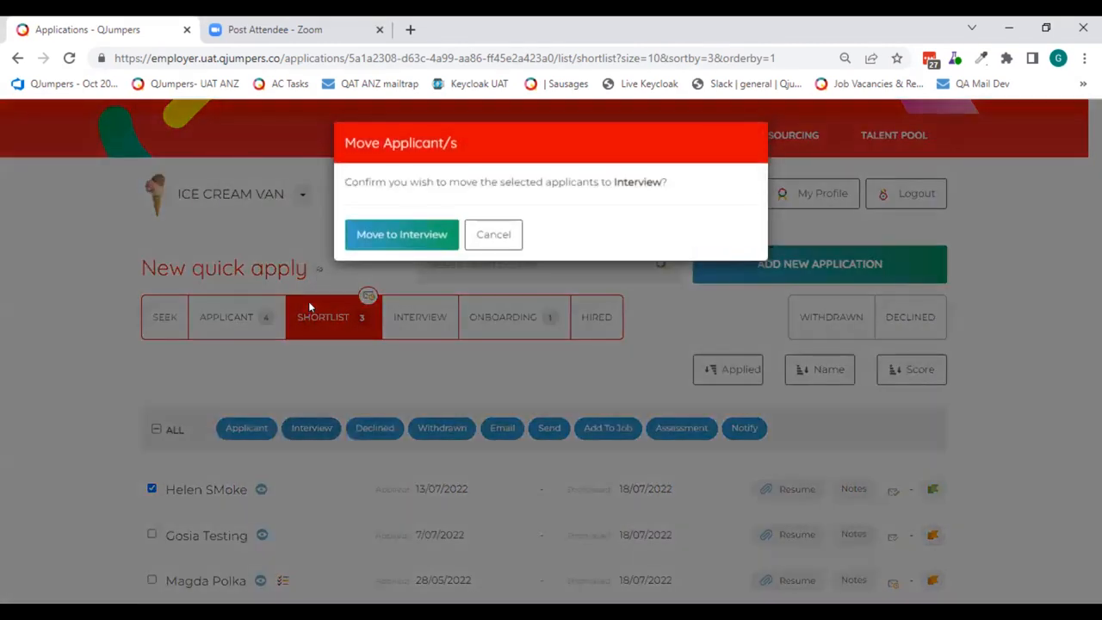
click(400, 240)
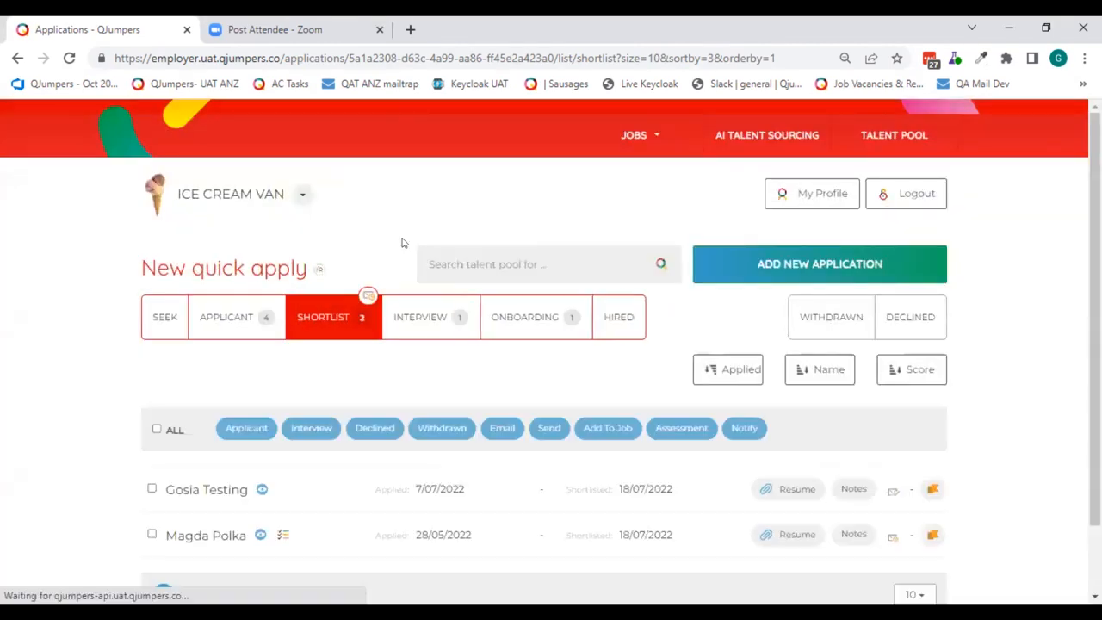
click(432, 324)
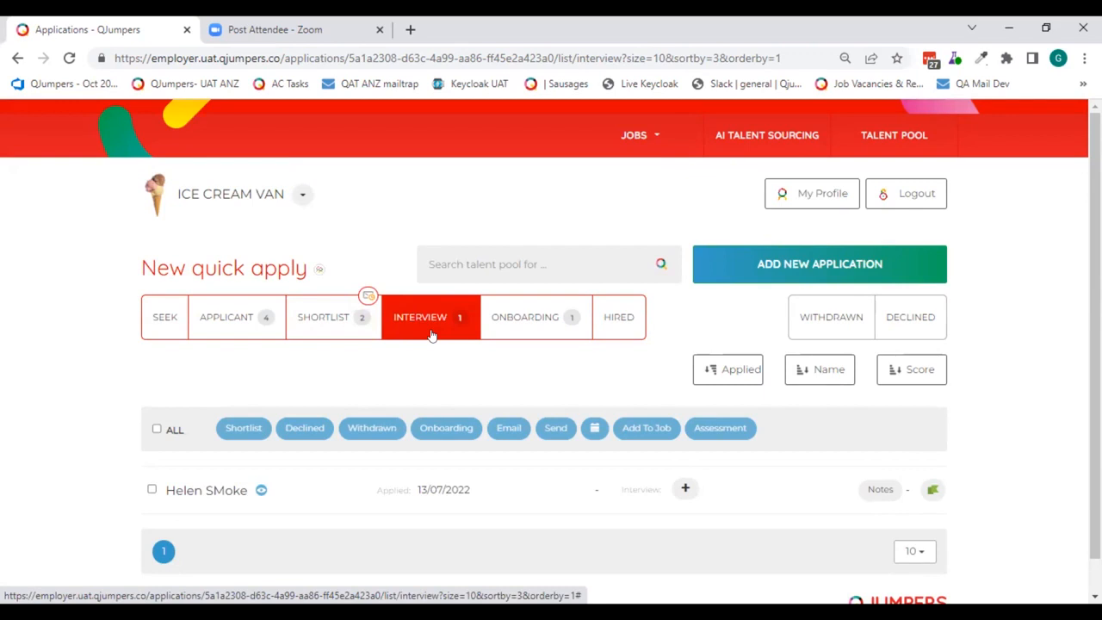
- Start scheduling the applicant's interview with the date 28/07/2022 and the time 4:15 PM
scroll(582, 331, down, 1)
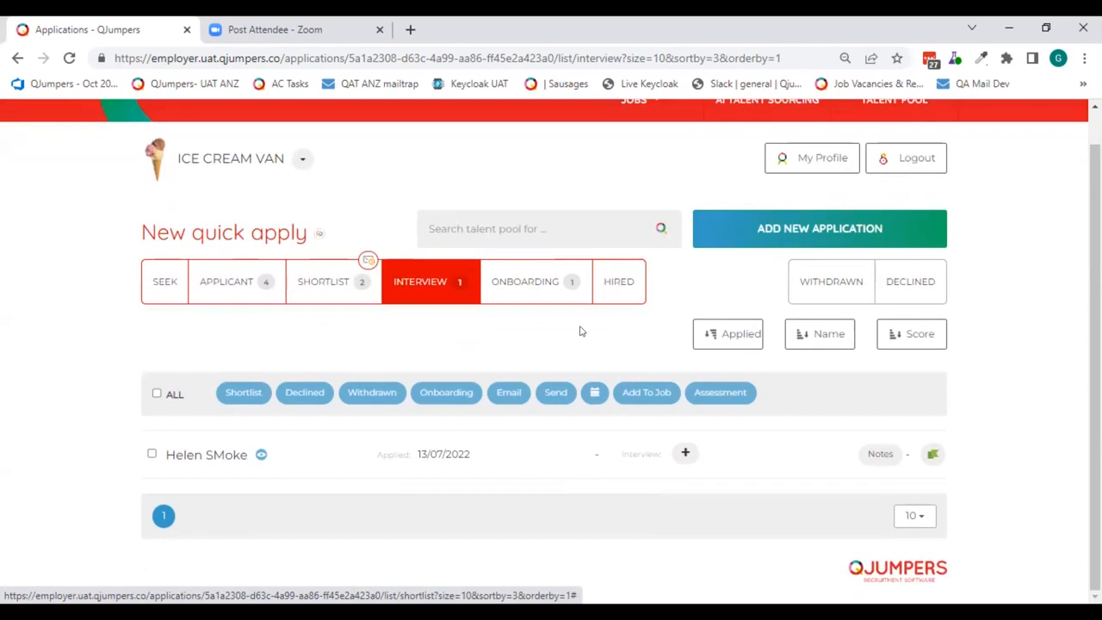
click(686, 452)
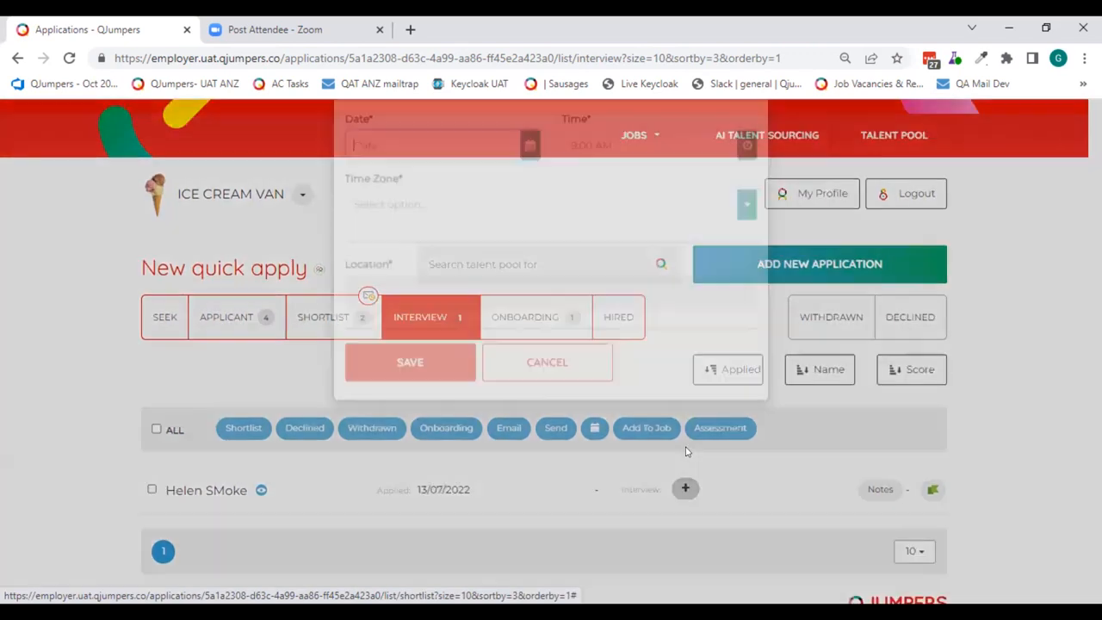
click(513, 209)
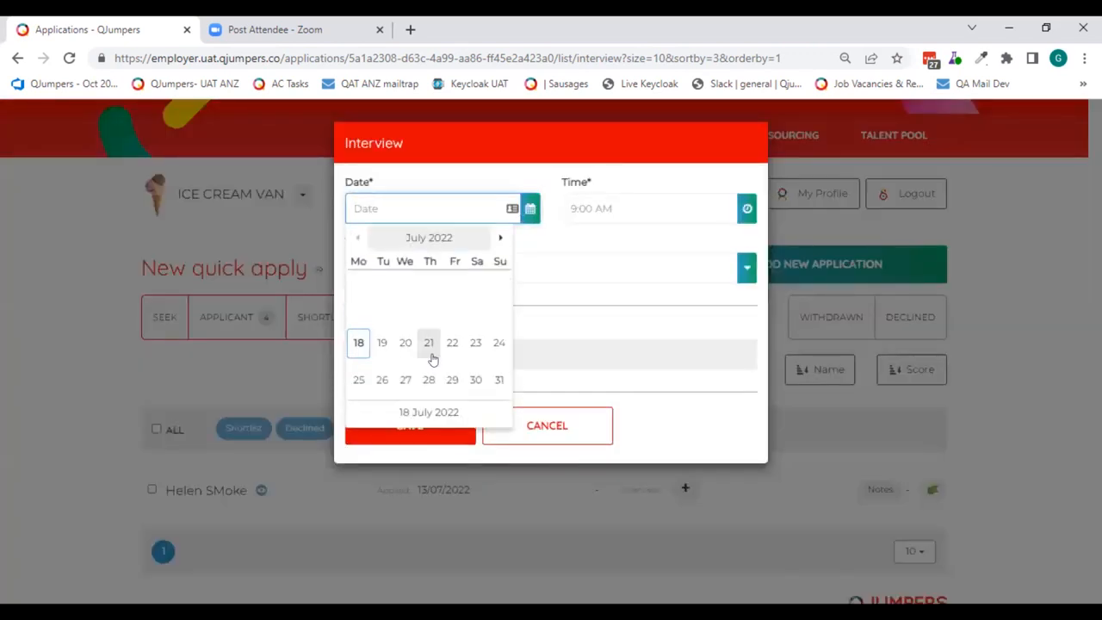
click(429, 380)
click(742, 209)
scroll(652, 342, down, 3)
click(611, 281)
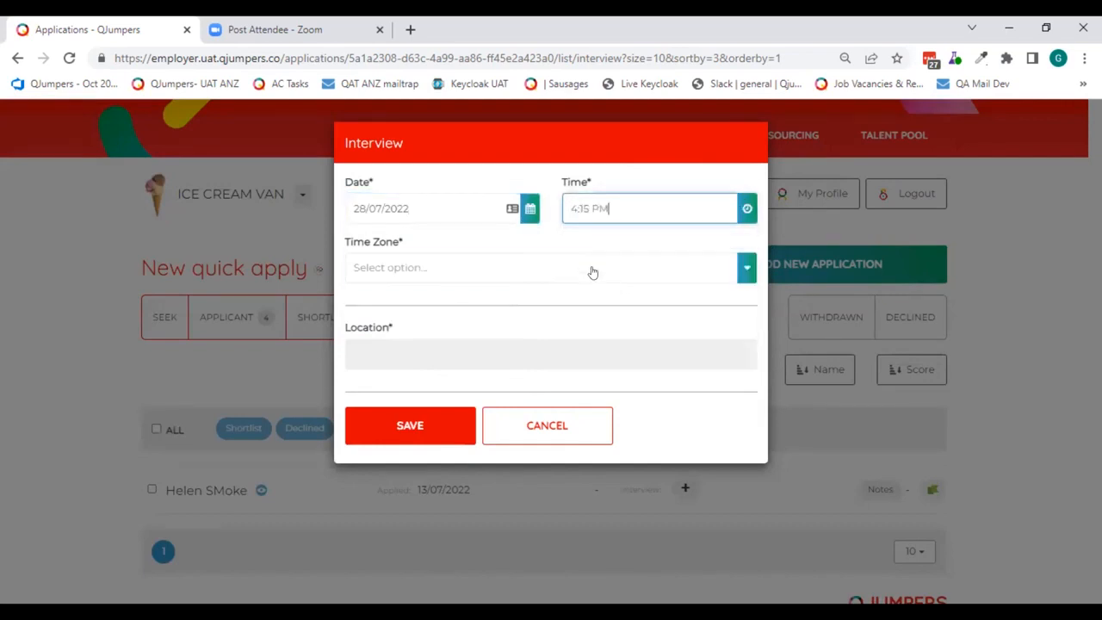
- Set the interview's time zone to New Zealand Standard Time and its location to Office, and save the interview details
click(592, 272)
scroll(511, 345, down, 5)
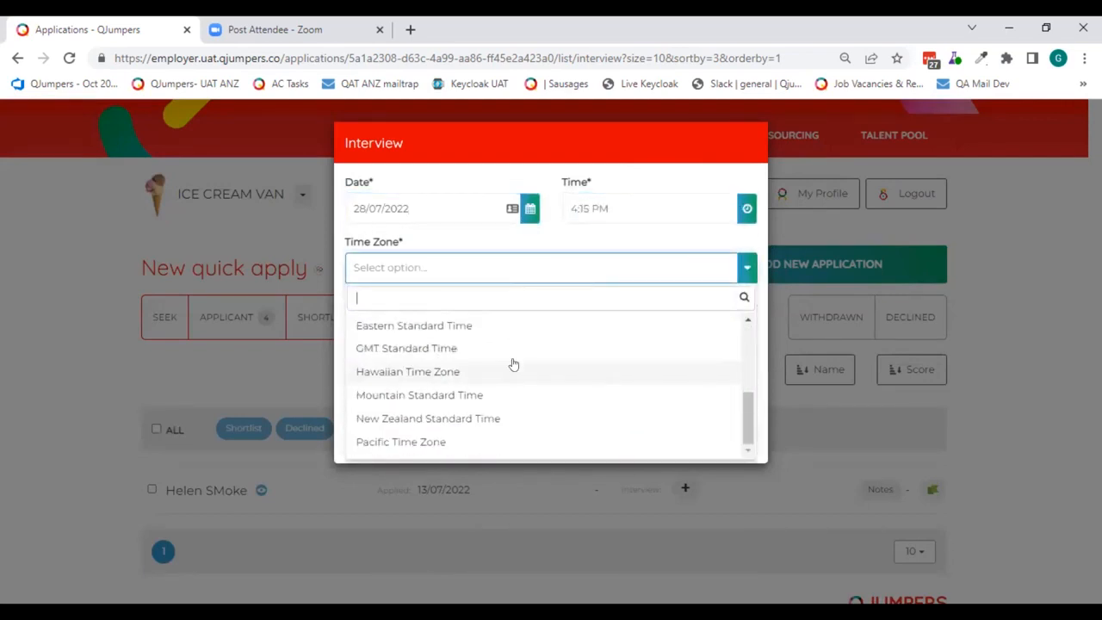
click(475, 418)
click(422, 349)
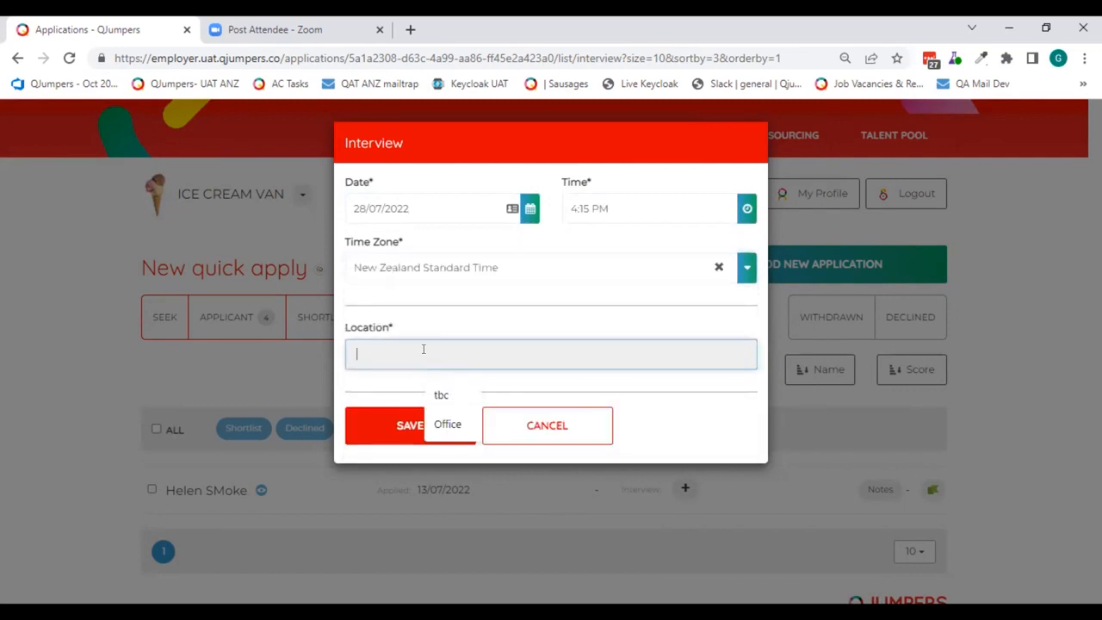
click(447, 424)
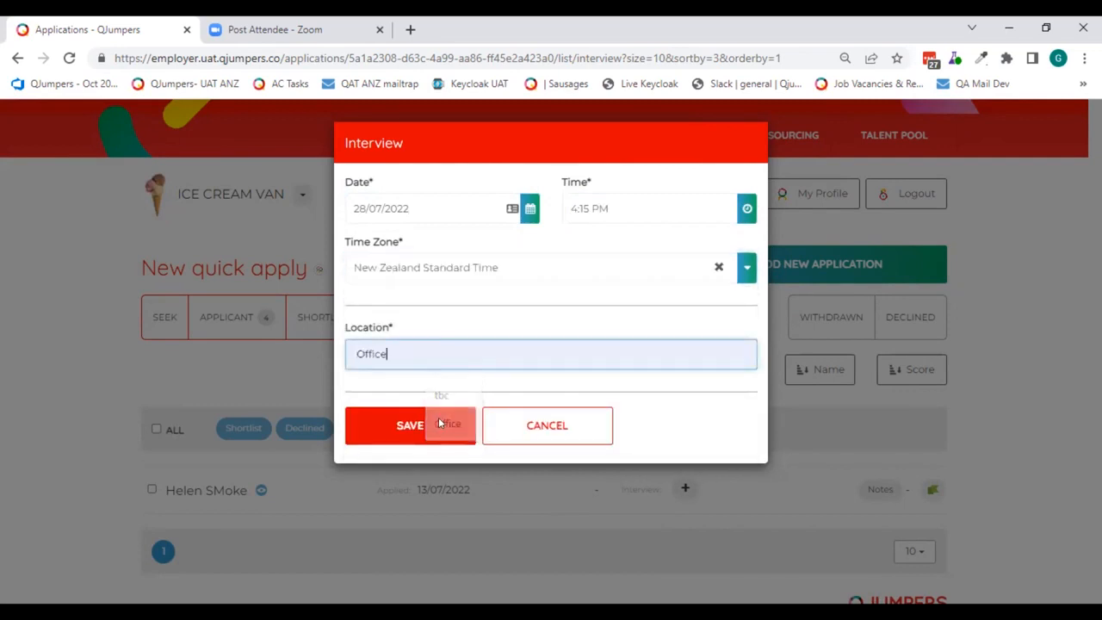
click(428, 418)
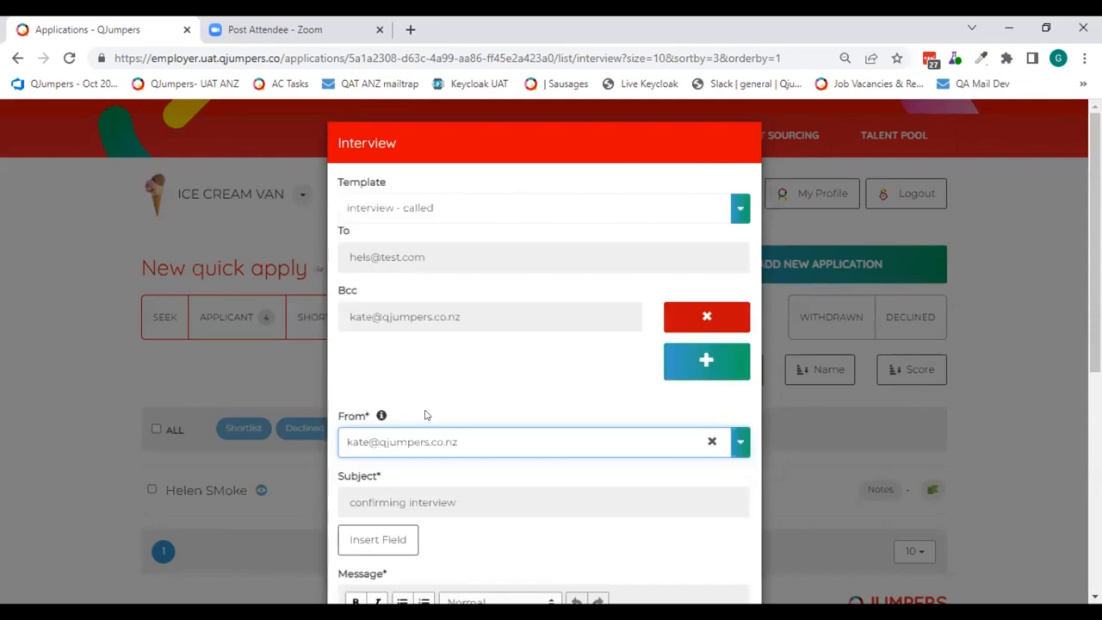
- Apply the interview template to the invitation email and review the interview time and location placeholders in its message
click(470, 214)
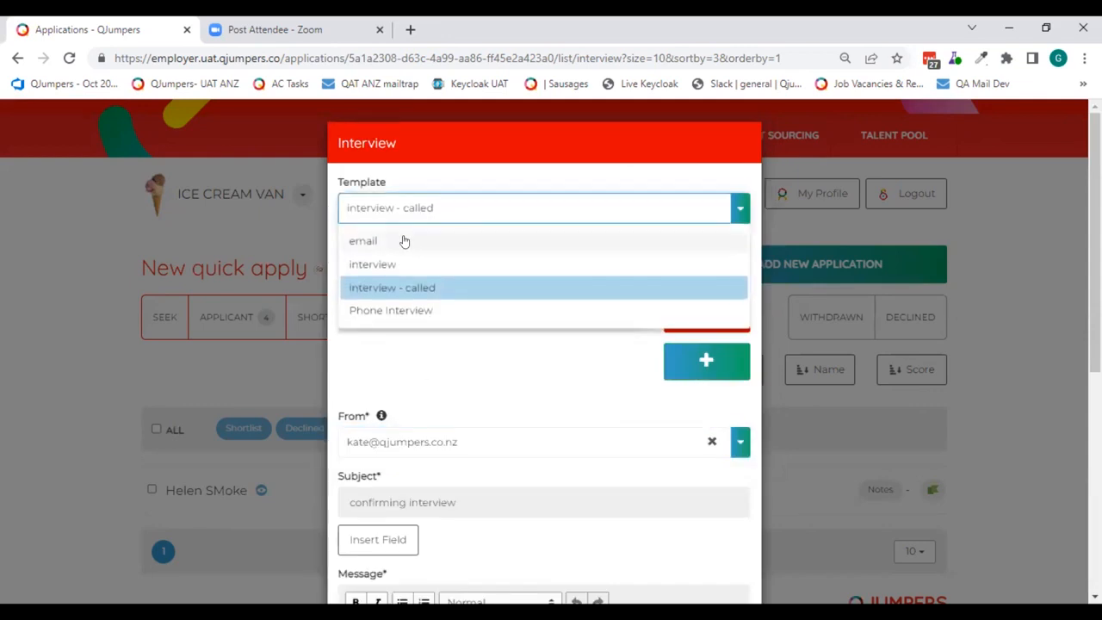
click(366, 265)
scroll(490, 241, down, 4)
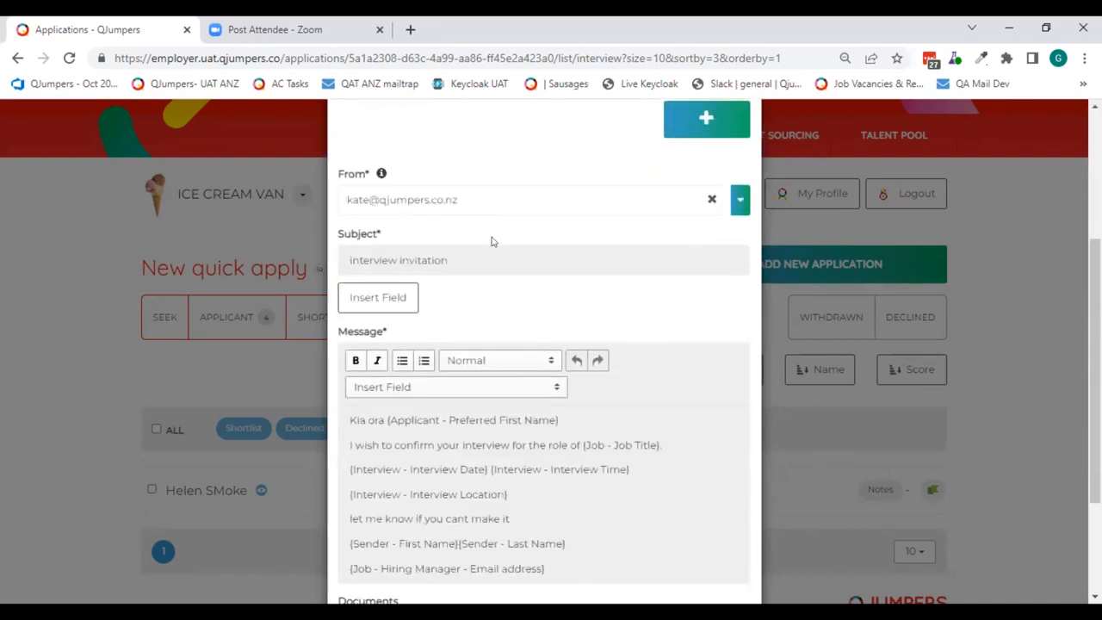
scroll(534, 259, down, 2)
drag(527, 333, 343, 325)
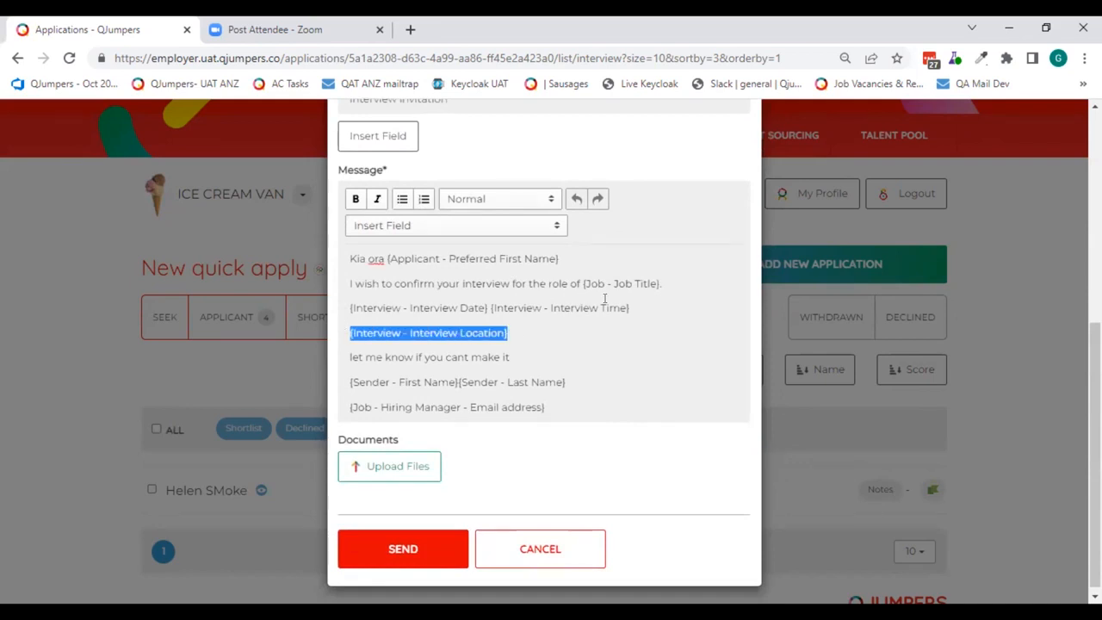
drag(642, 306, 487, 307)
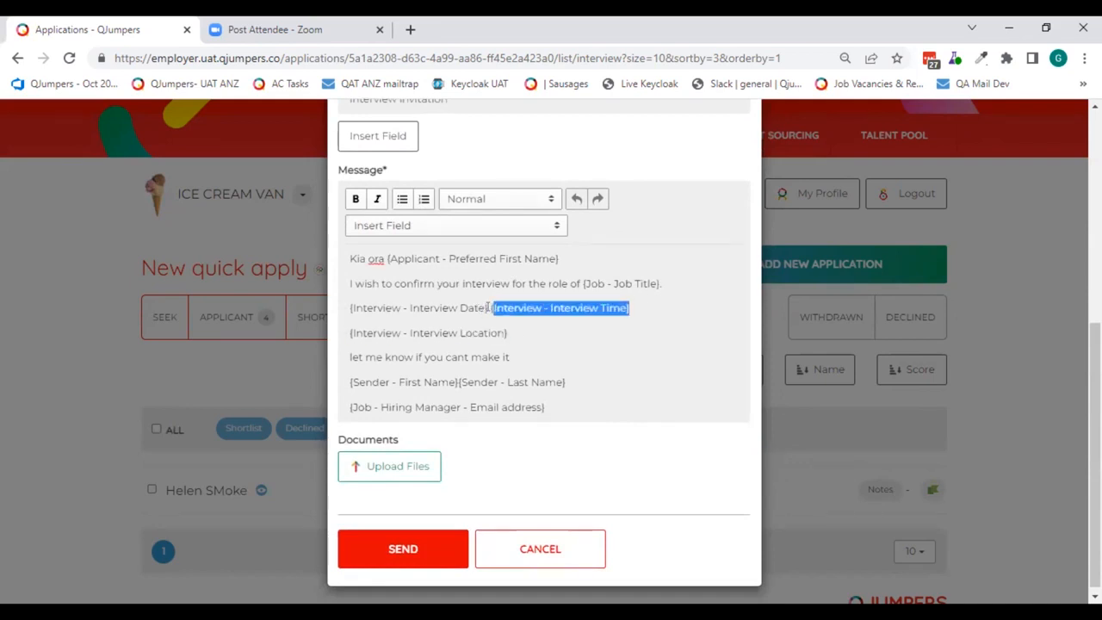
click(586, 333)
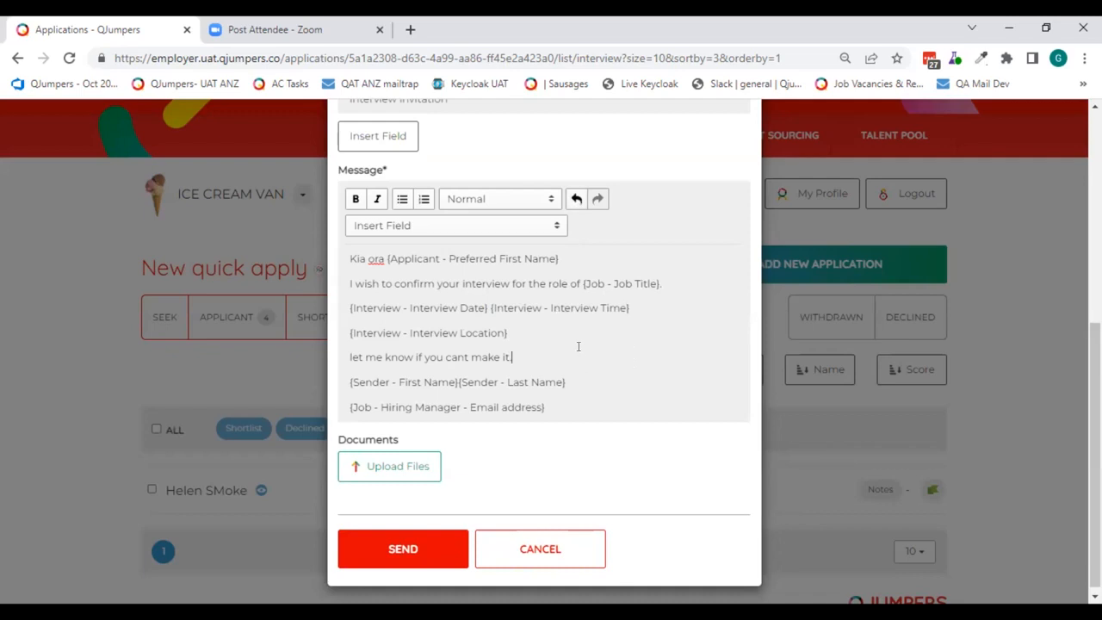
- Insert a blank line above the sender name fields in the invitation message and add a second Bcc recipient's email address
key(Return)
scroll(614, 369, up, 5)
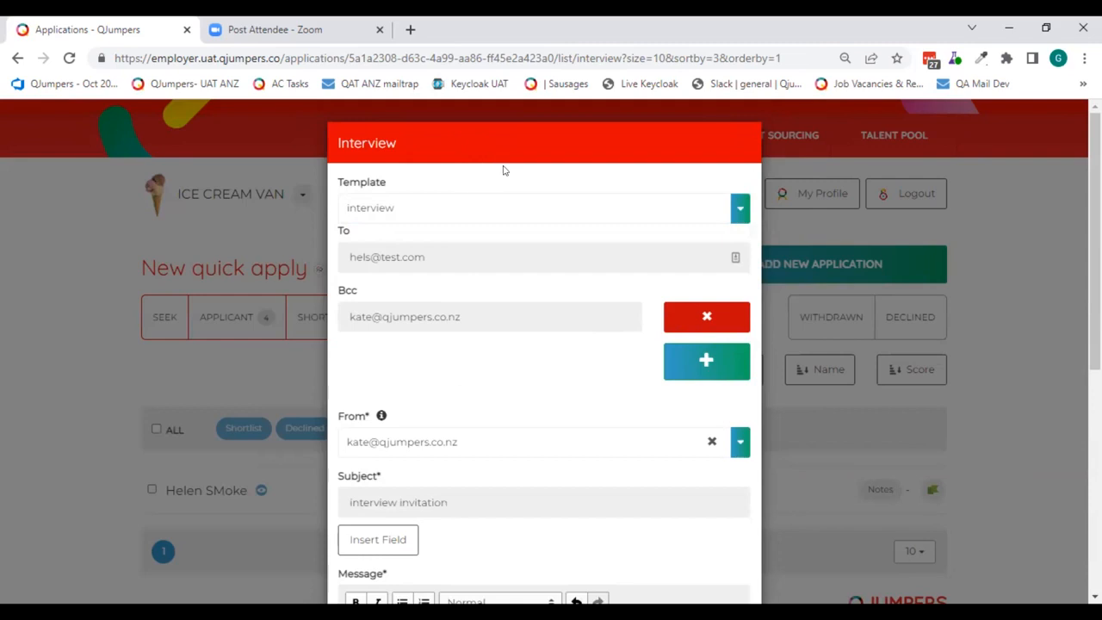
click(706, 363)
click(523, 350)
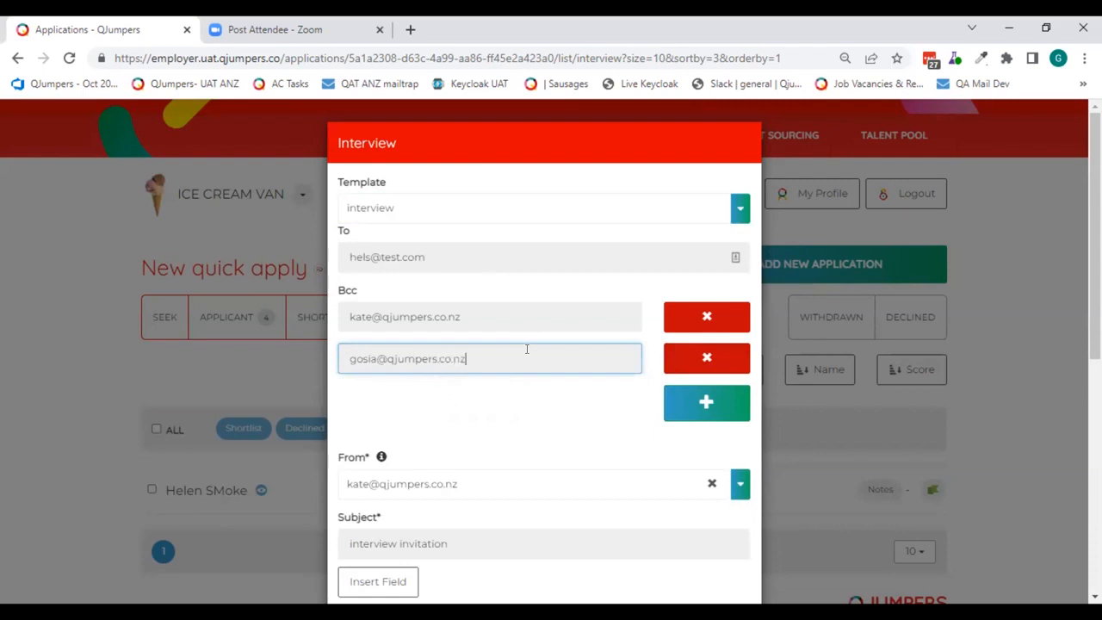
- Send the interview invitation email and review the applicant's notes history
scroll(505, 411, down, 3)
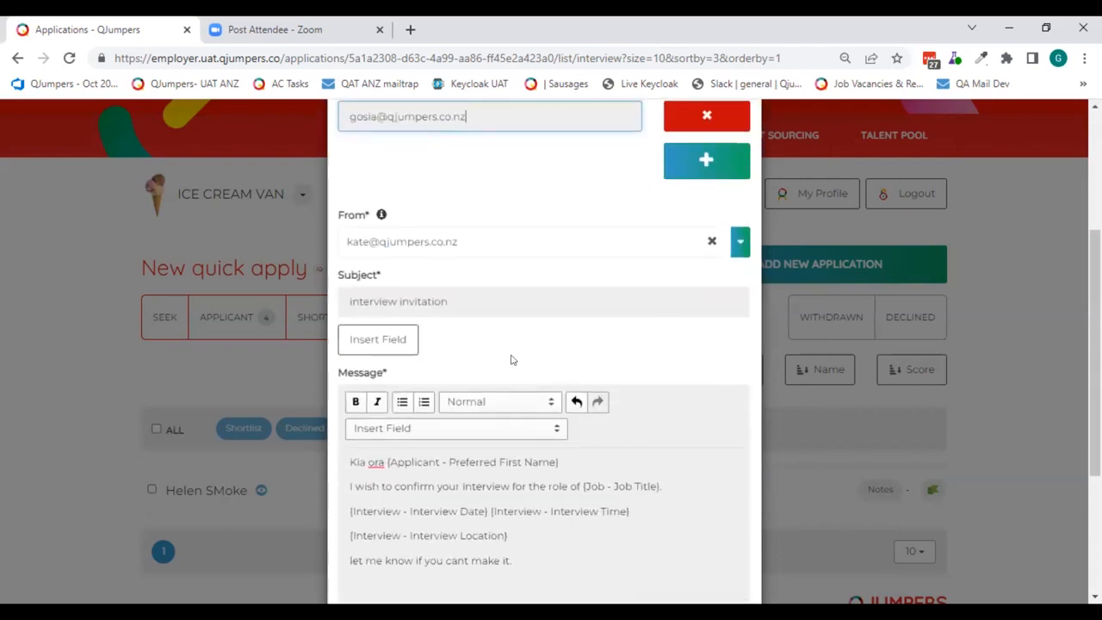
scroll(514, 360, down, 3)
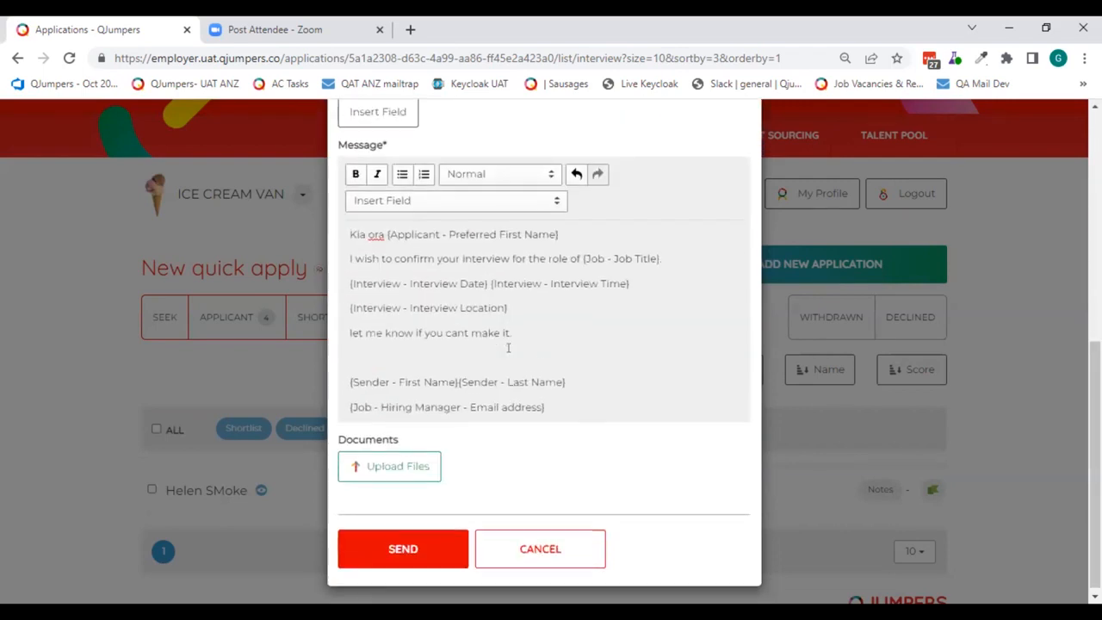
click(403, 544)
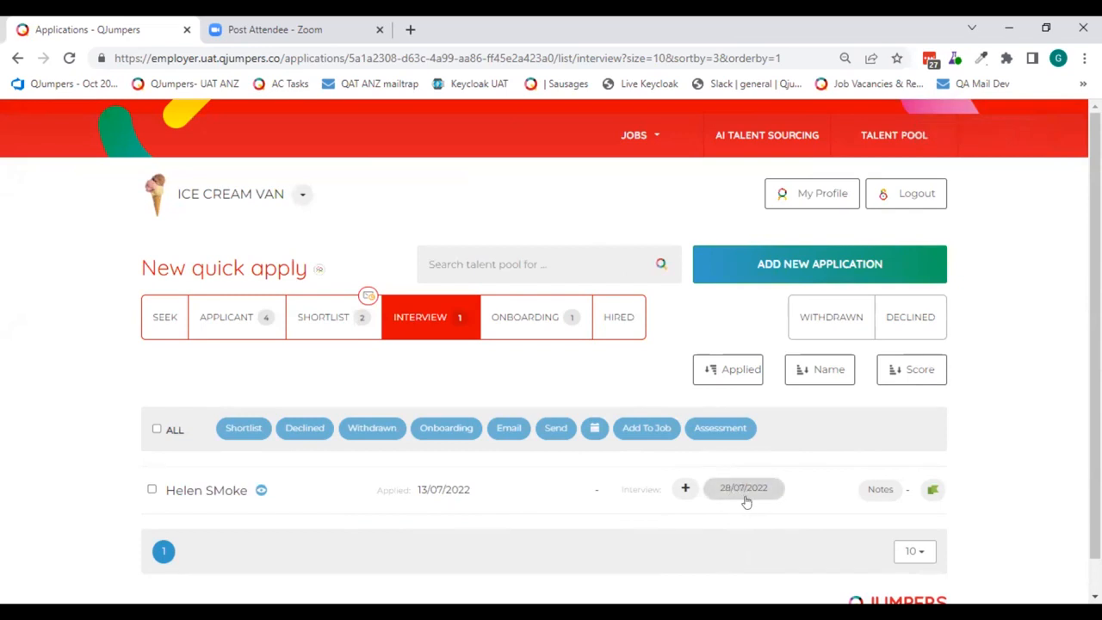
click(879, 491)
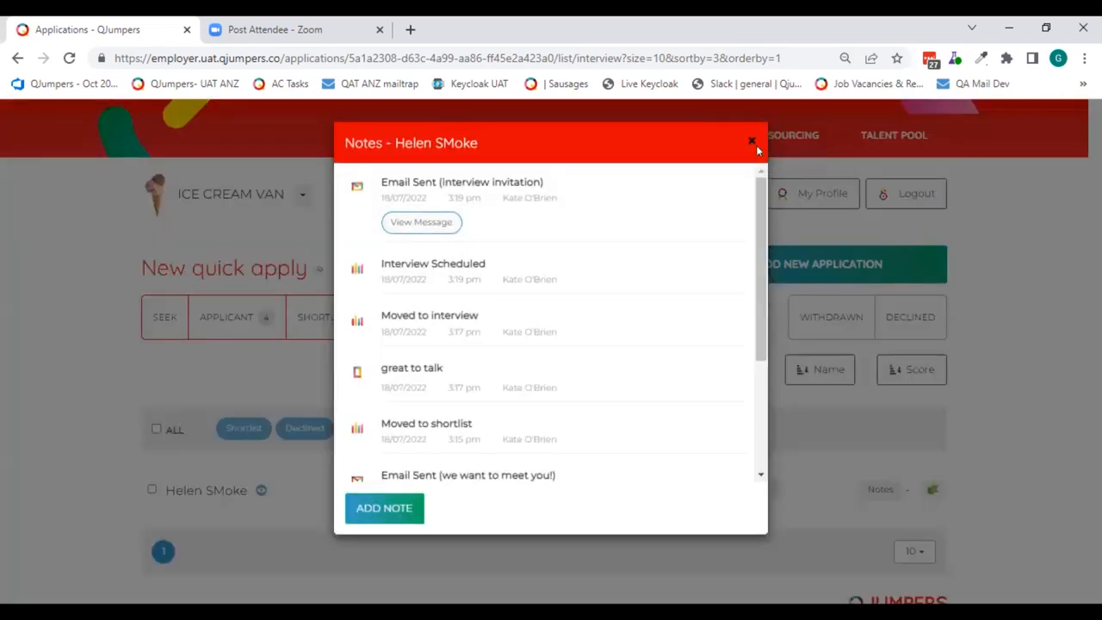
click(755, 141)
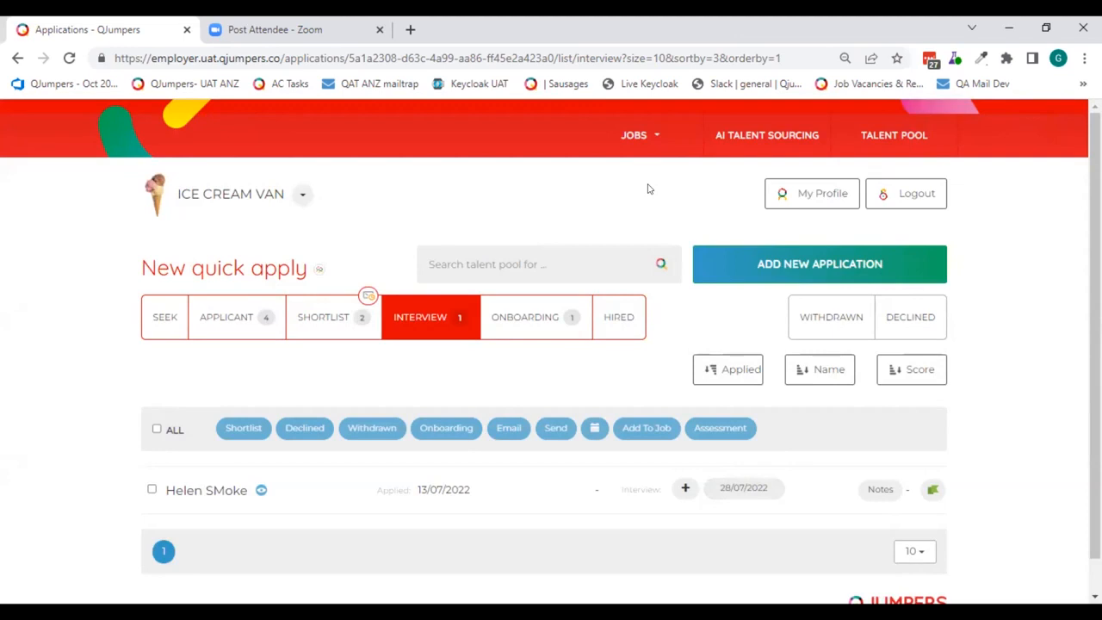
- Start adding a second interview for the applicant with the date 31/07/2022 and the time 2:00 PM
click(682, 488)
click(514, 209)
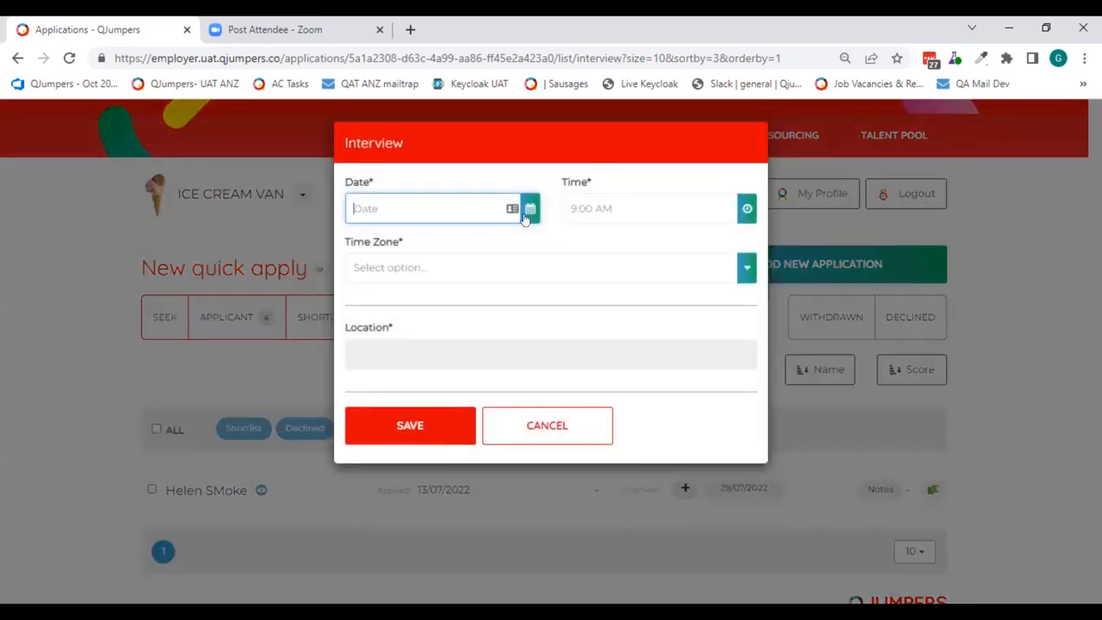
click(429, 379)
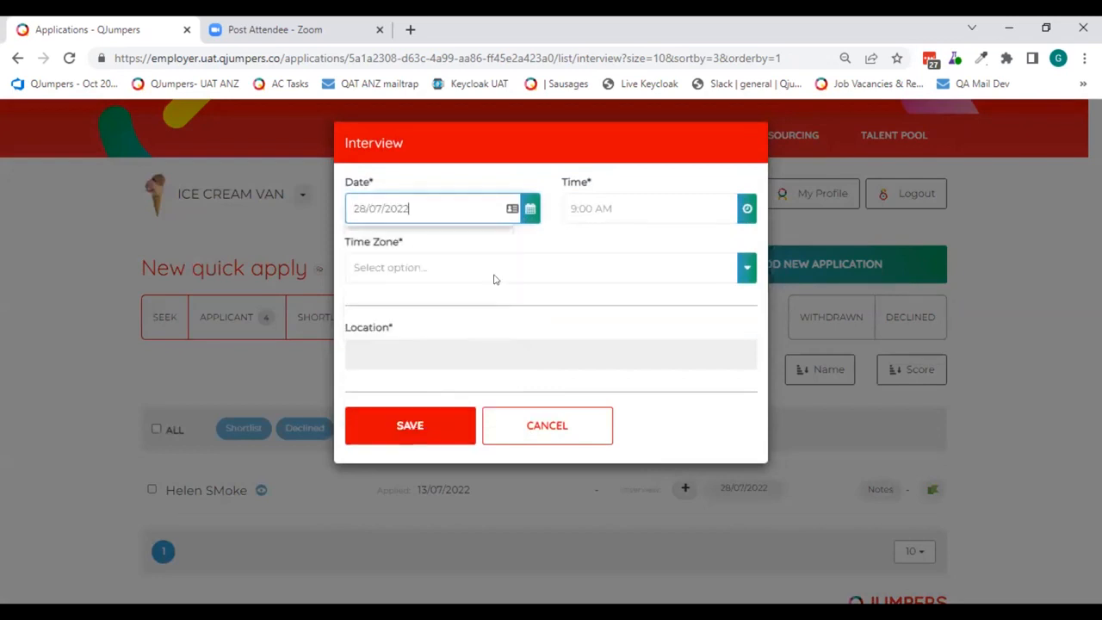
click(511, 217)
click(498, 389)
click(747, 211)
click(747, 211)
click(603, 315)
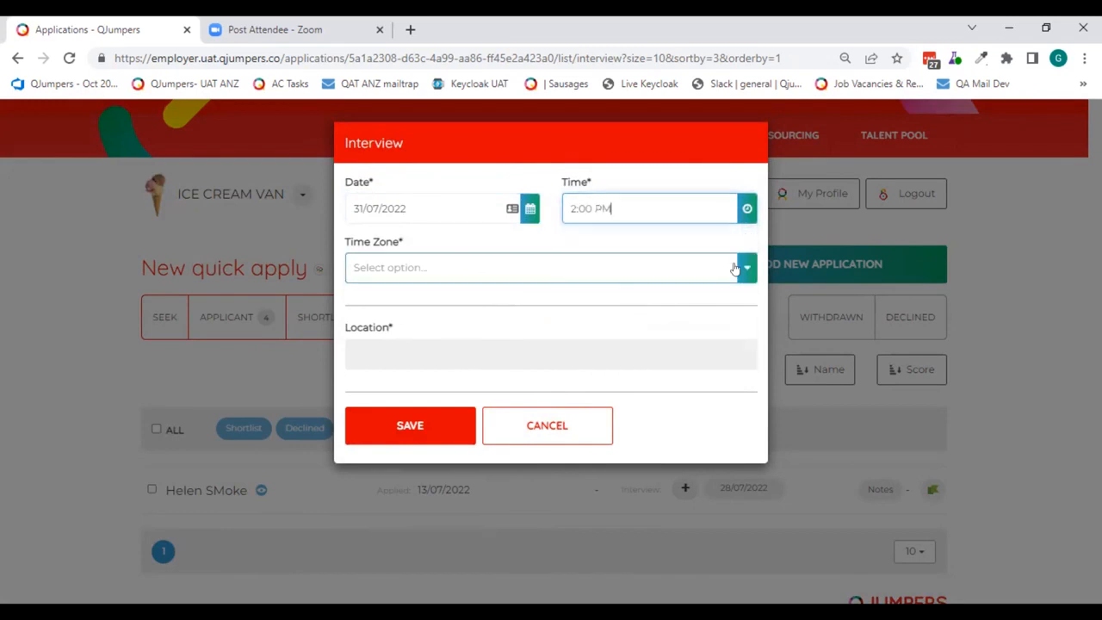
- Set the second interview's time zone to New Zealand Standard Time and its location to Office, and save it
click(654, 272)
scroll(516, 393, down, 8)
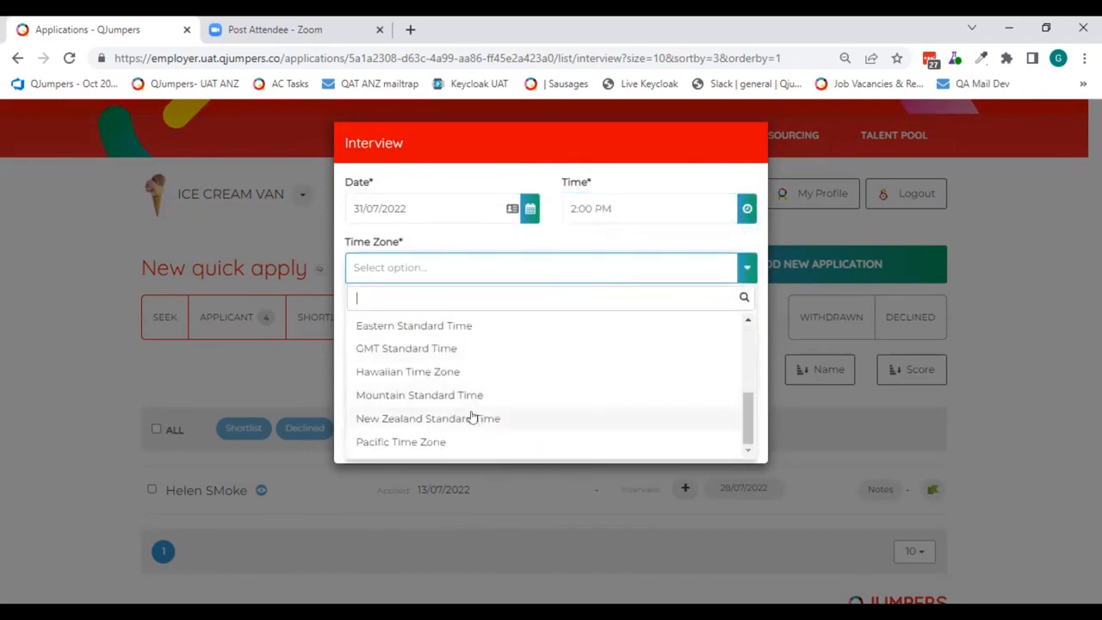
click(470, 418)
click(475, 363)
click(450, 421)
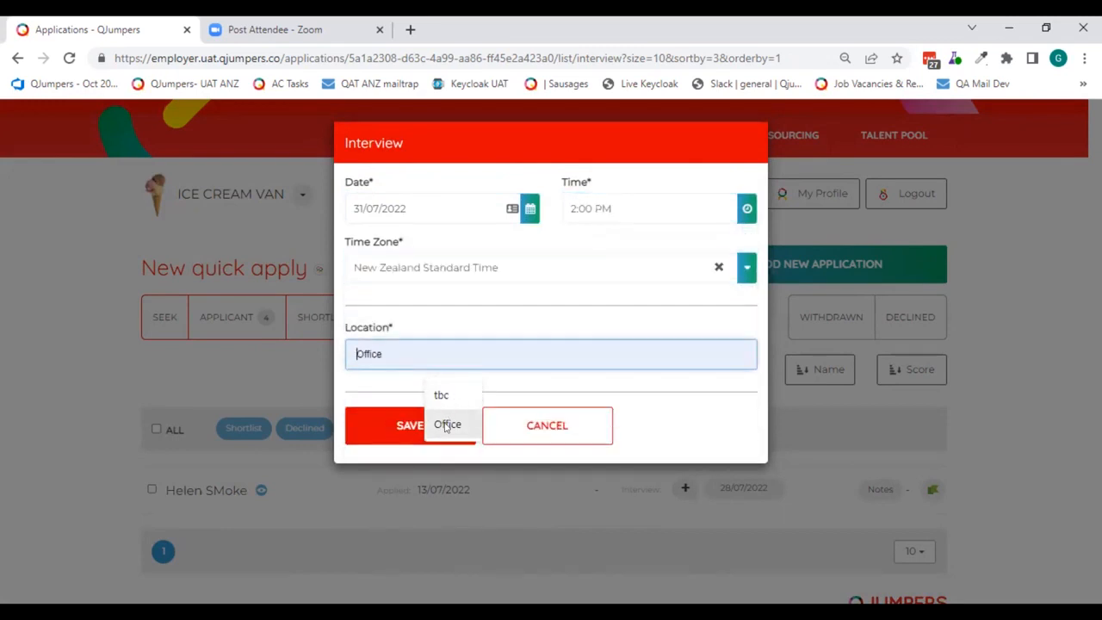
click(411, 426)
- Keep the "interview - called" template for the second interview's confirmation email and send it
click(472, 198)
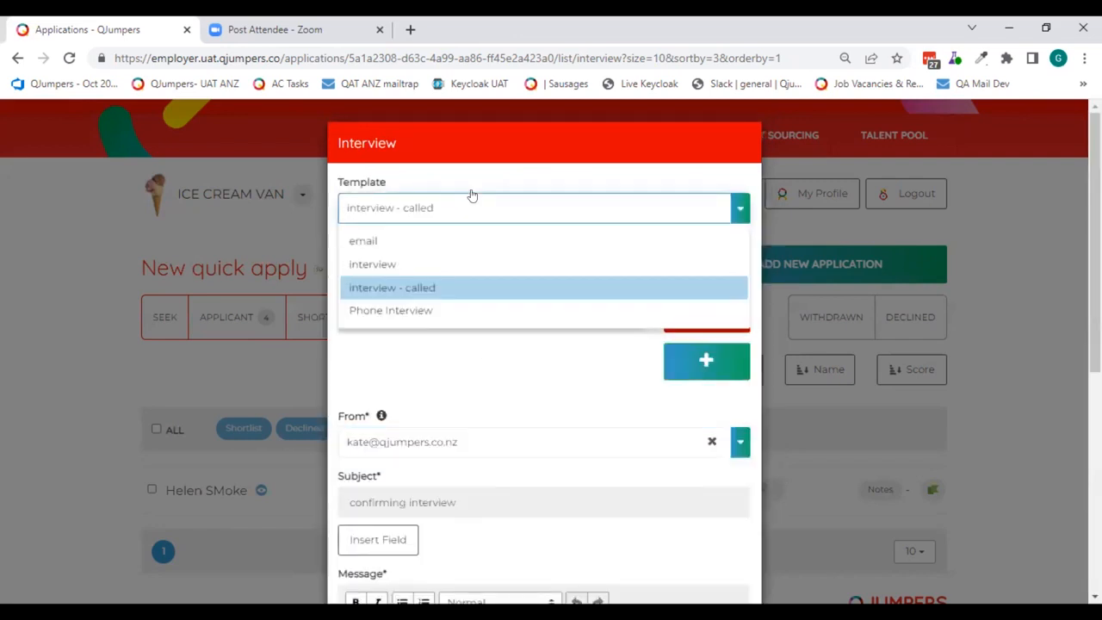
click(475, 205)
scroll(482, 362, down, 5)
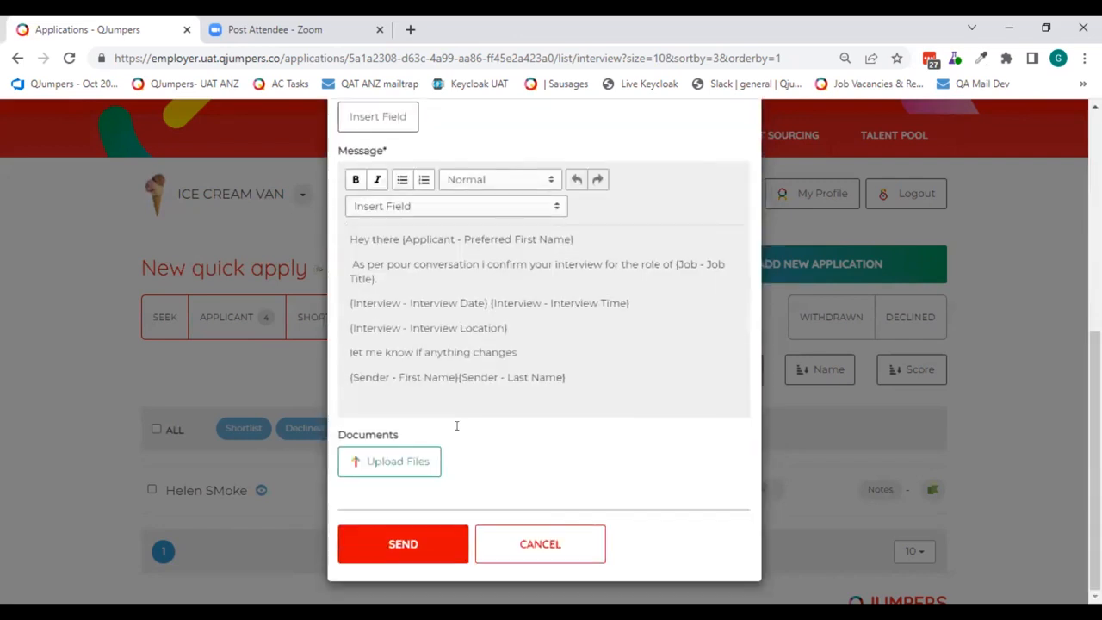
click(412, 544)
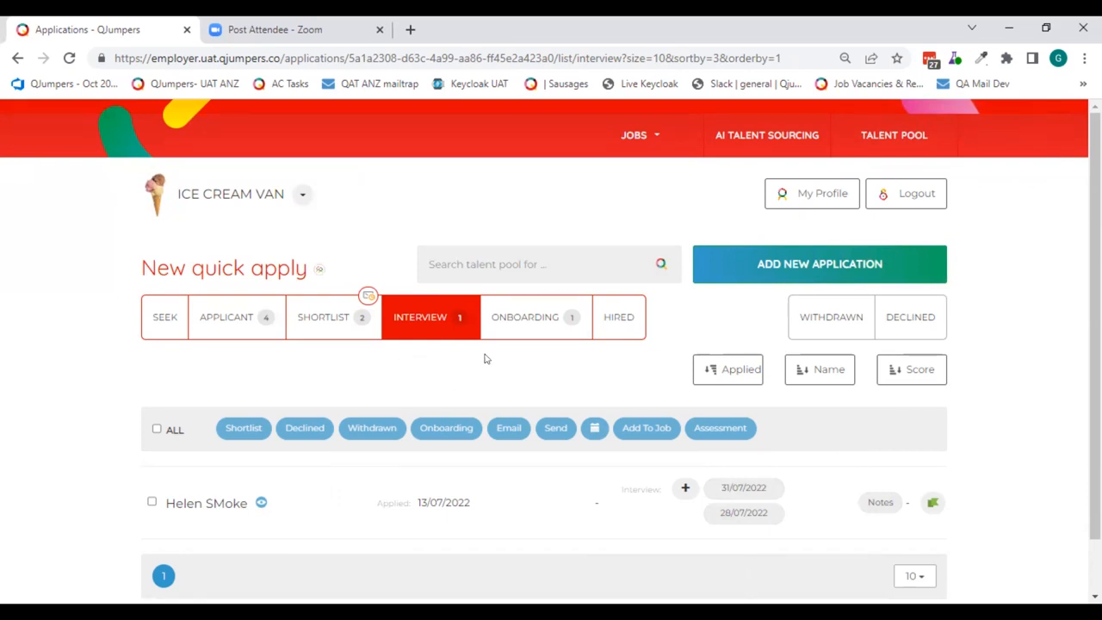
- Move the interviewed applicant to the Onboarding stage and review the applicants in the Onboarding bucket
click(152, 502)
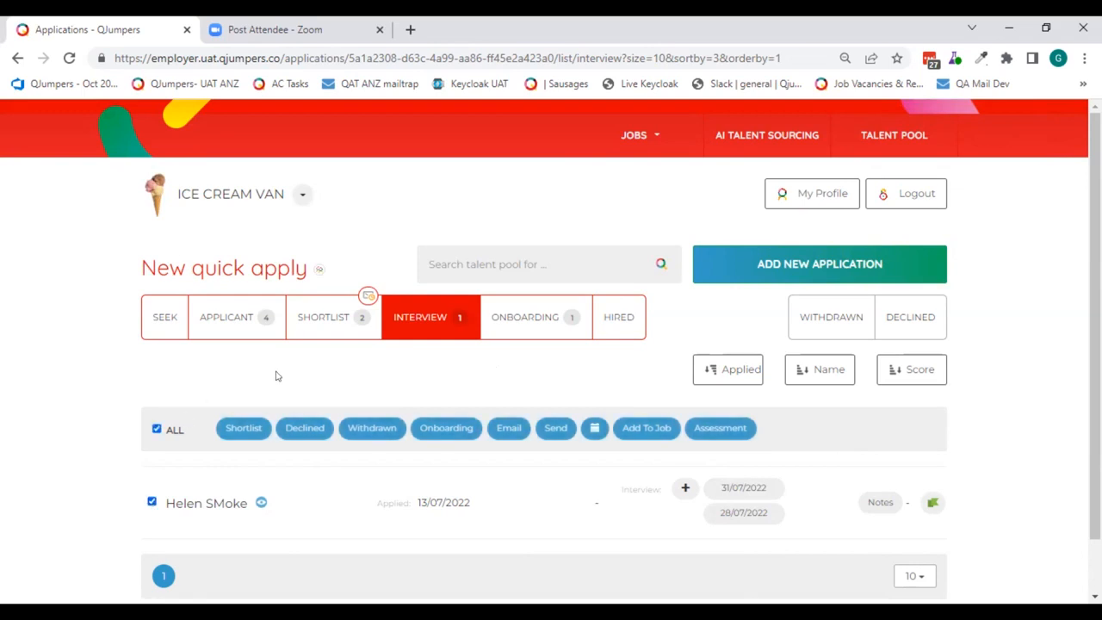
click(446, 427)
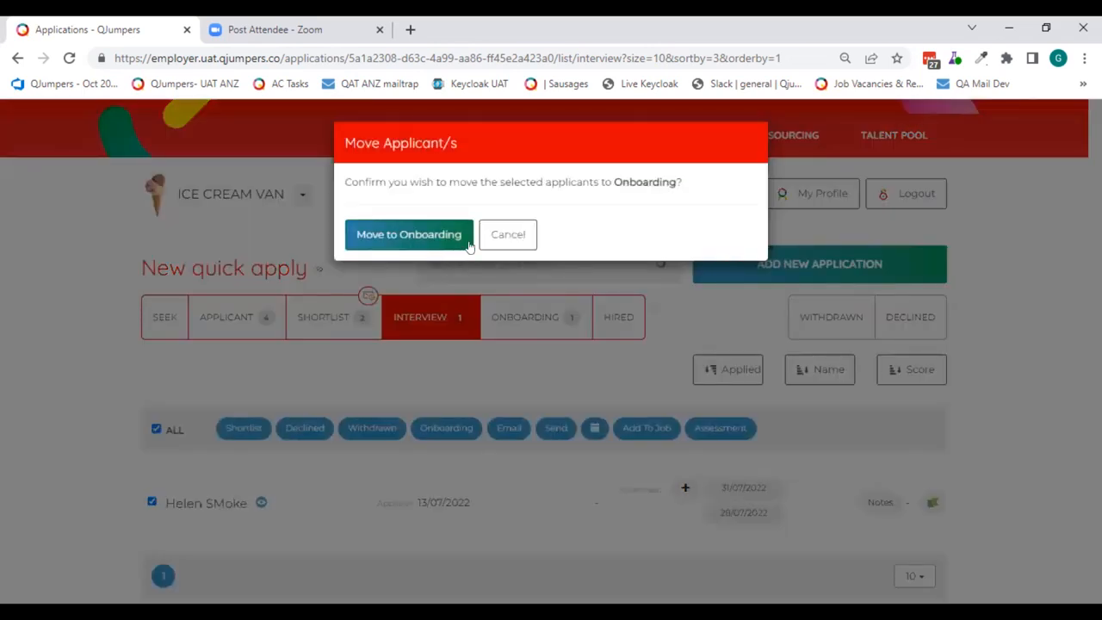
key(Return)
click(528, 318)
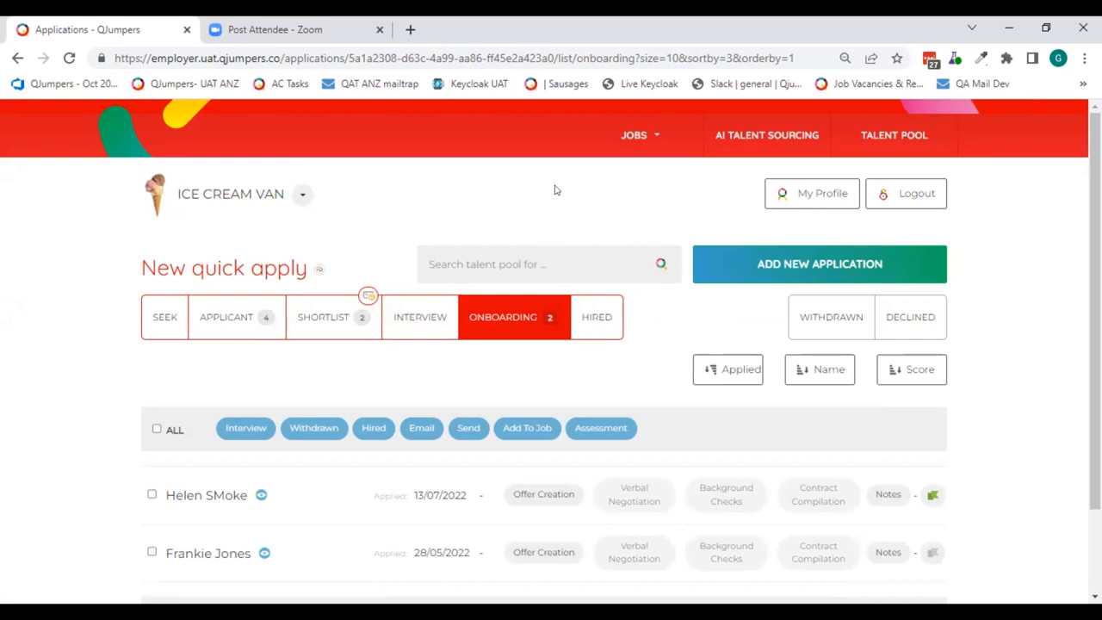
scroll(596, 399, down, 1)
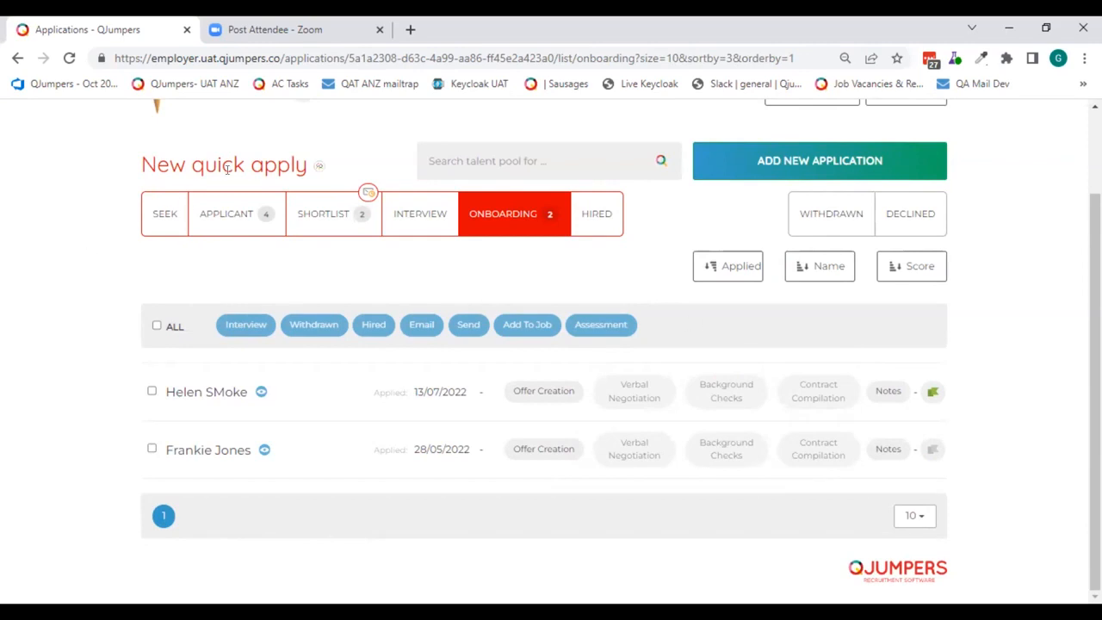
- Open the Applicant bucket and start declining its first two applicants
click(229, 210)
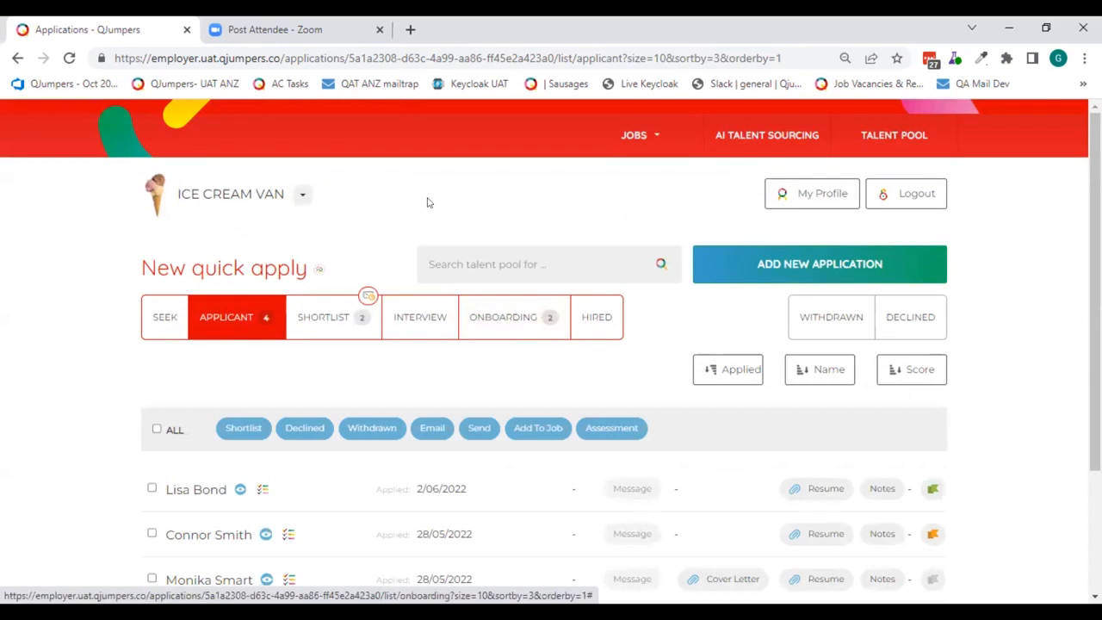
scroll(428, 202, down, 2)
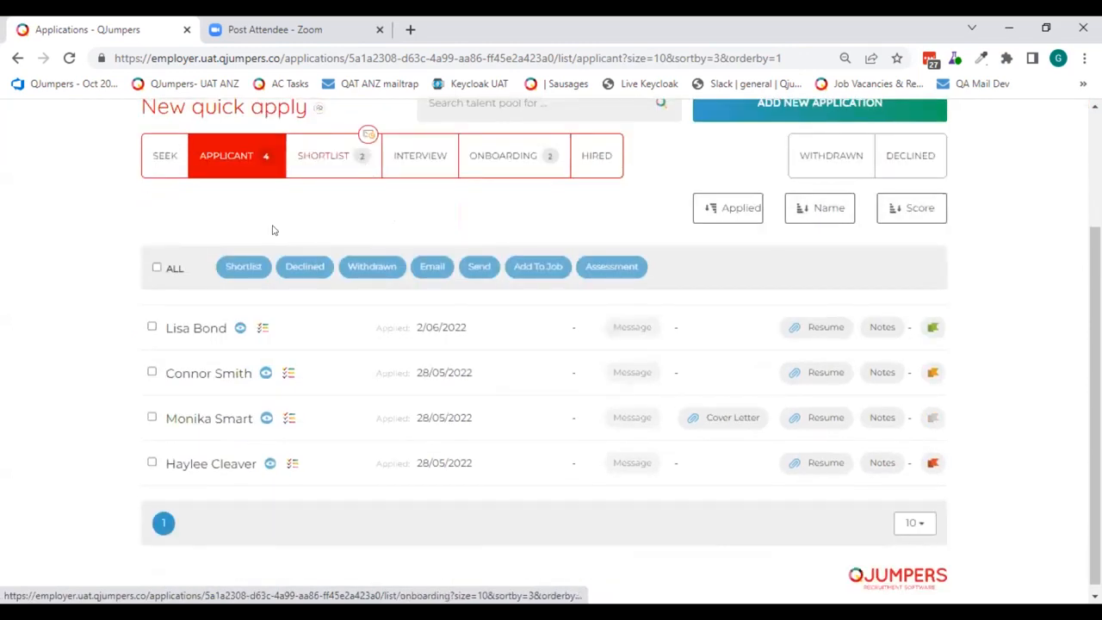
click(150, 373)
click(151, 328)
click(297, 266)
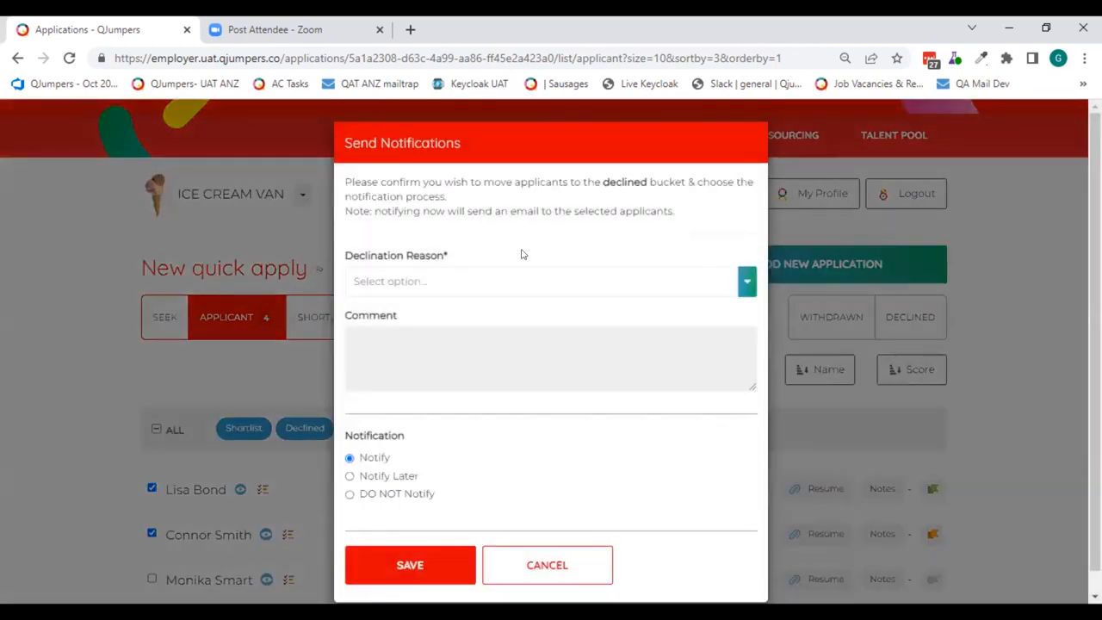
- Set the declination reason to "Does not meet minimal requirements" with the comment "tbc", choose Notify Later, and save
click(745, 261)
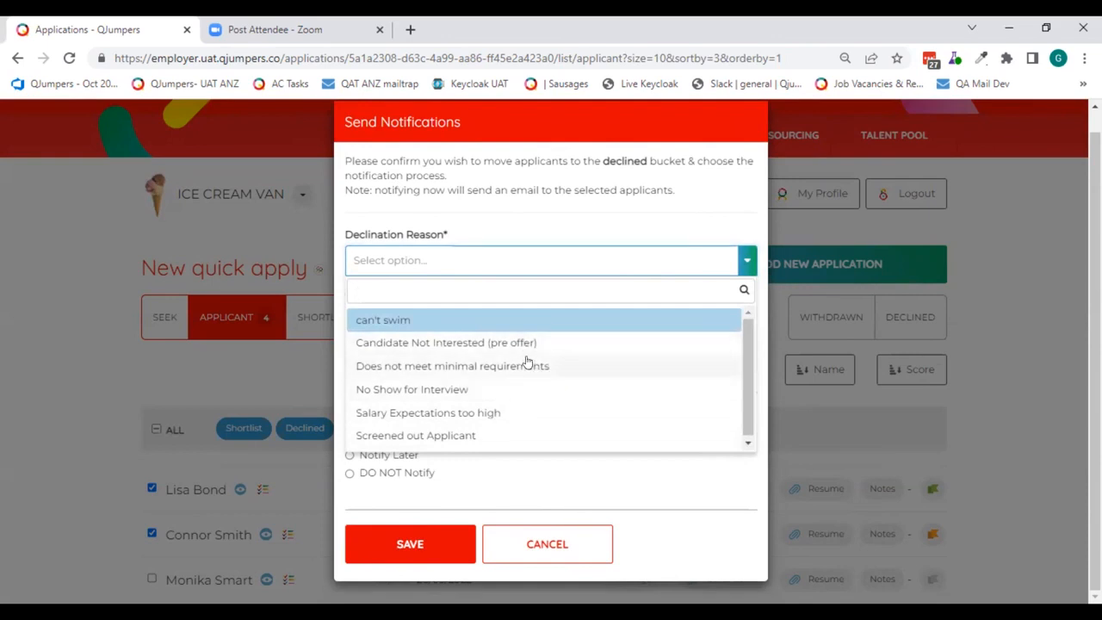
click(536, 368)
click(438, 334)
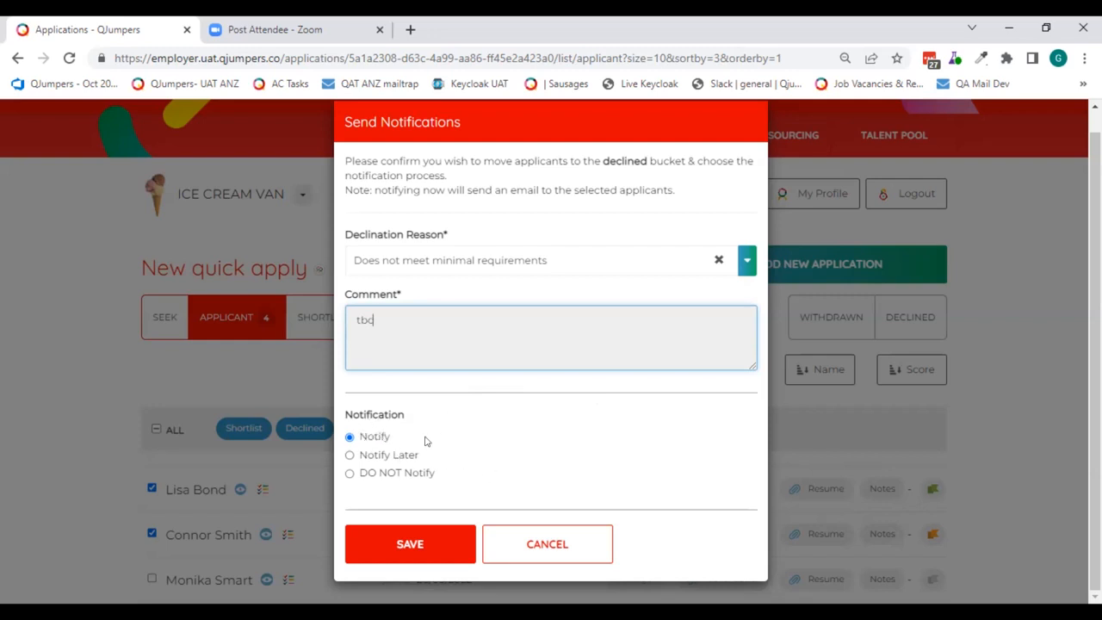
click(381, 454)
click(402, 542)
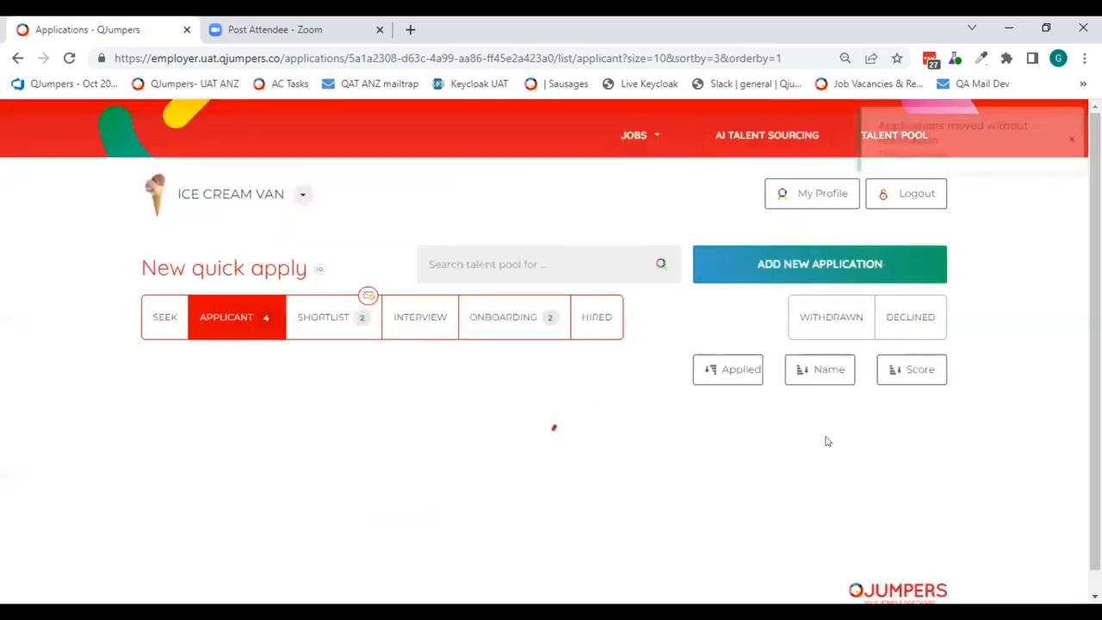
- Notify all applicants in the Declined bucket using the declined email template and refresh the list
click(924, 314)
click(157, 349)
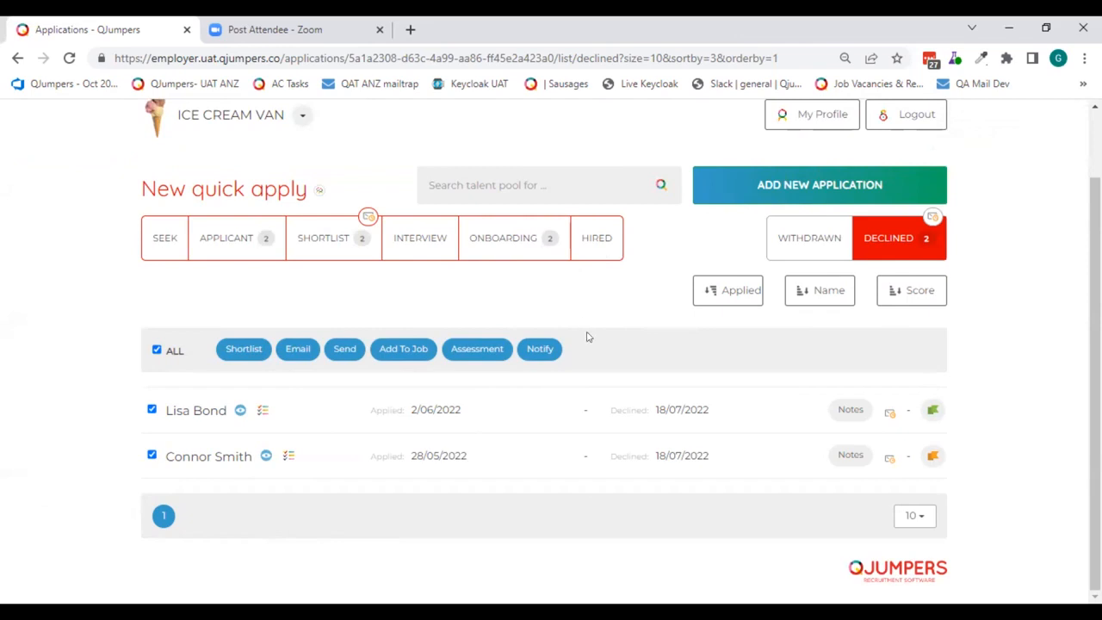
click(540, 349)
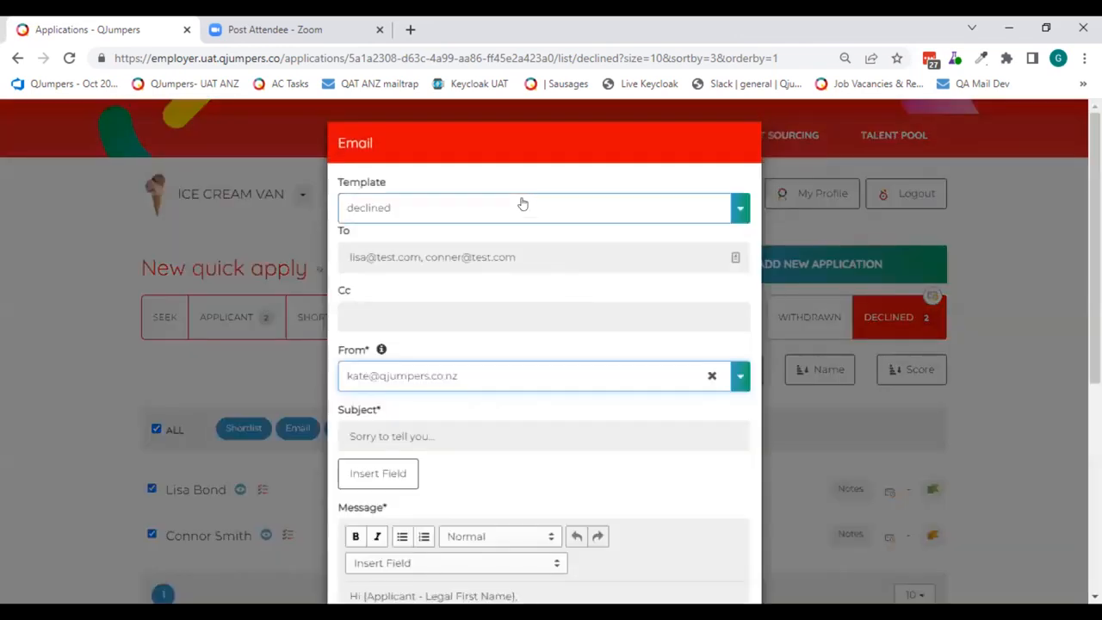
scroll(561, 215, down, 5)
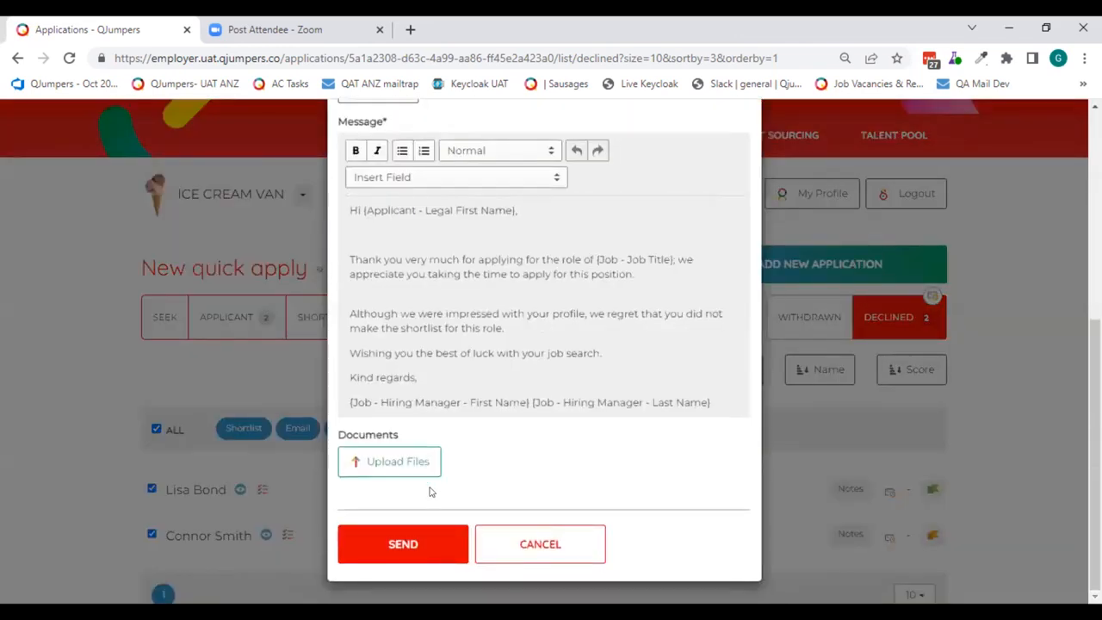
click(397, 539)
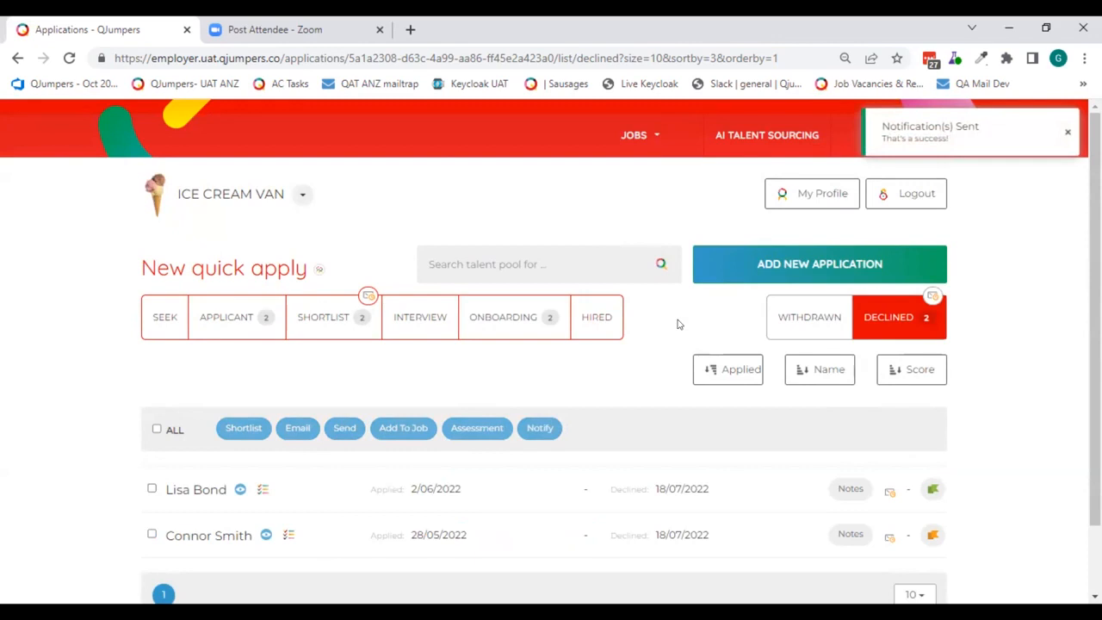
key(F5)
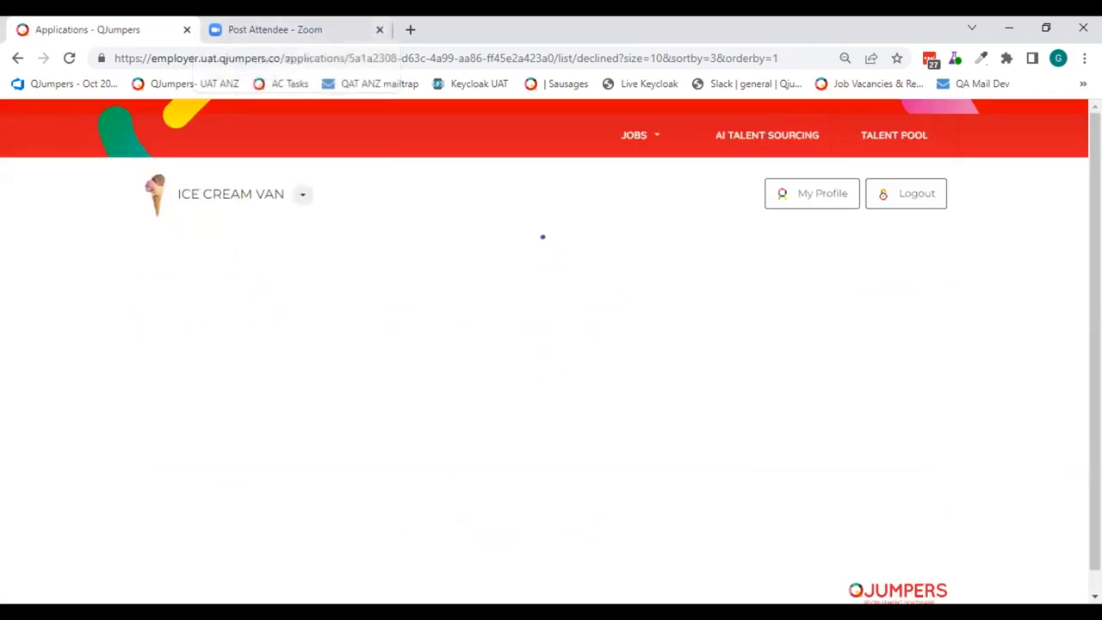
scroll(947, 457, down, 1)
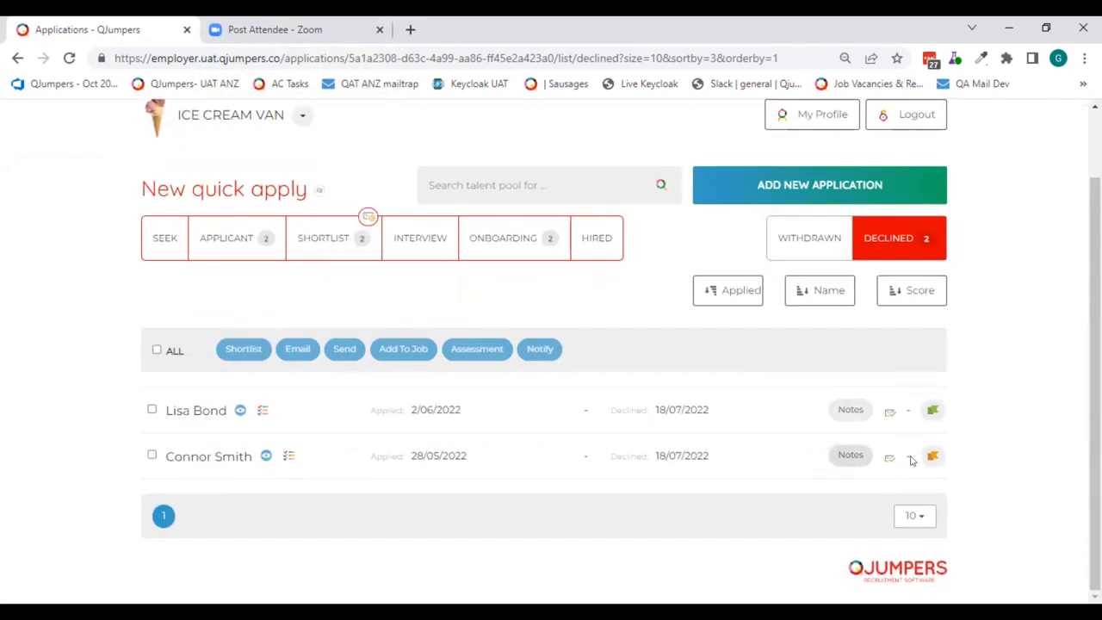
- Start sending the first shortlisted applicant's details with the Applicant Details To Other template and enter the recipient's email address
click(233, 242)
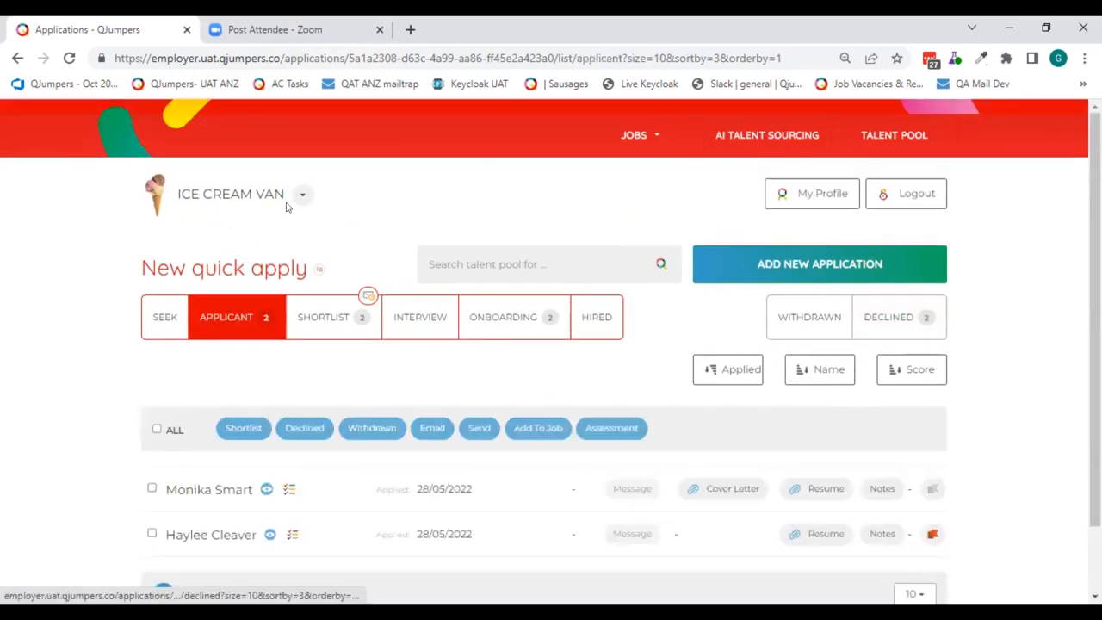
scroll(356, 198, down, 1)
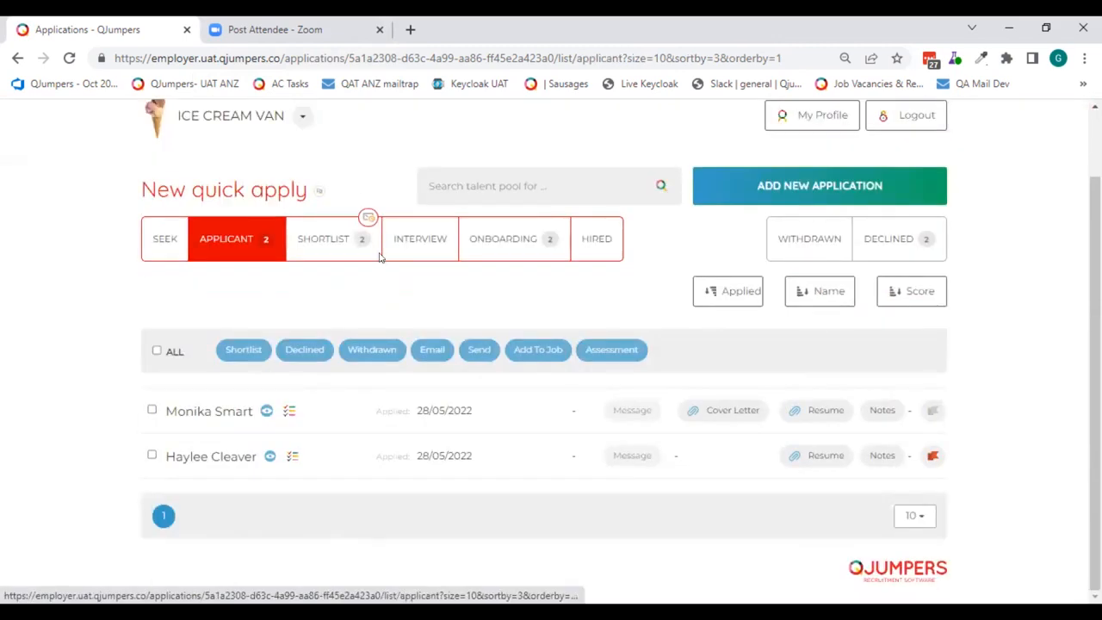
click(319, 245)
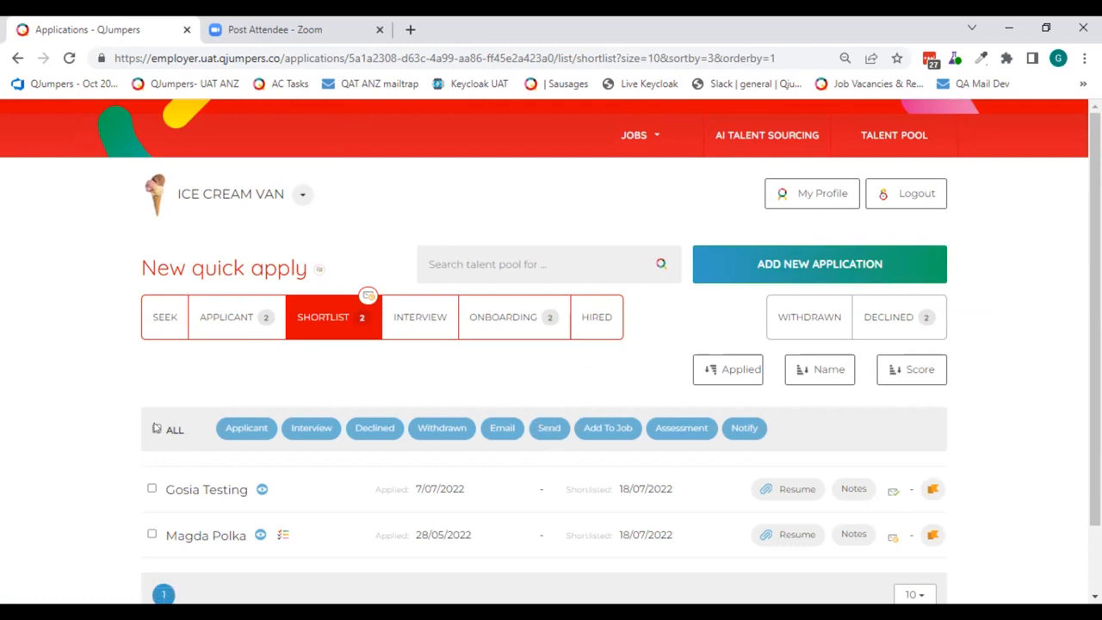
click(152, 489)
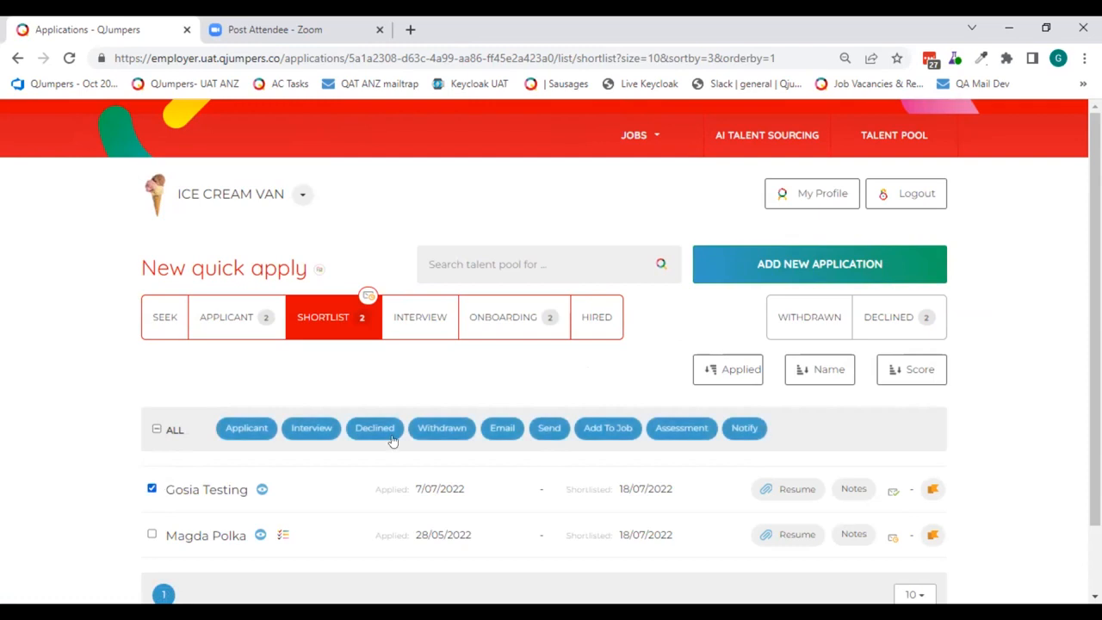
click(555, 430)
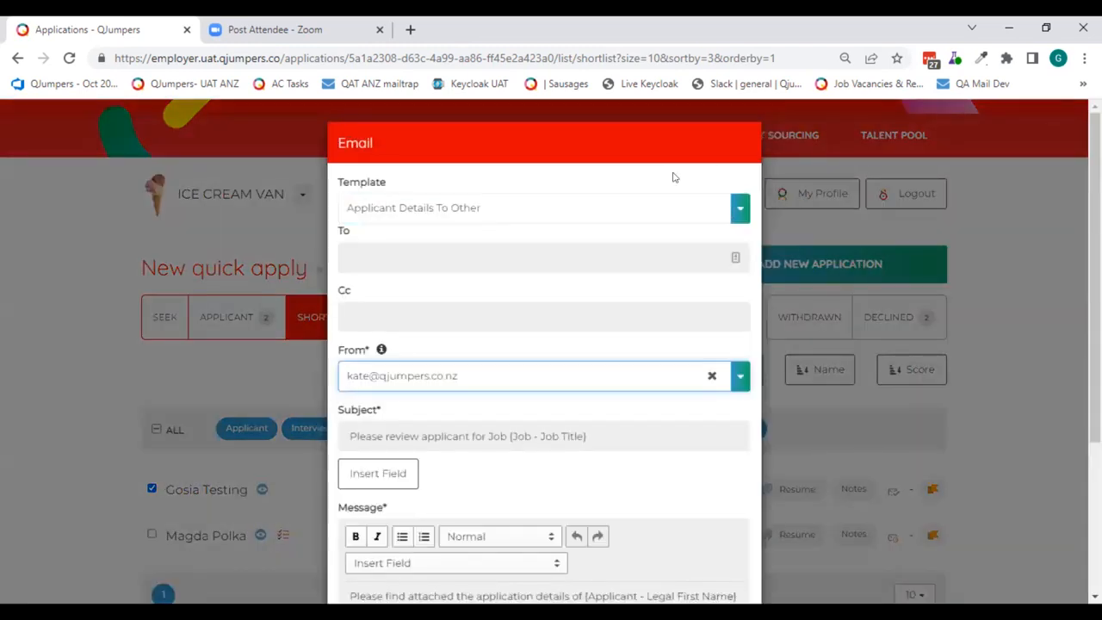
click(586, 255)
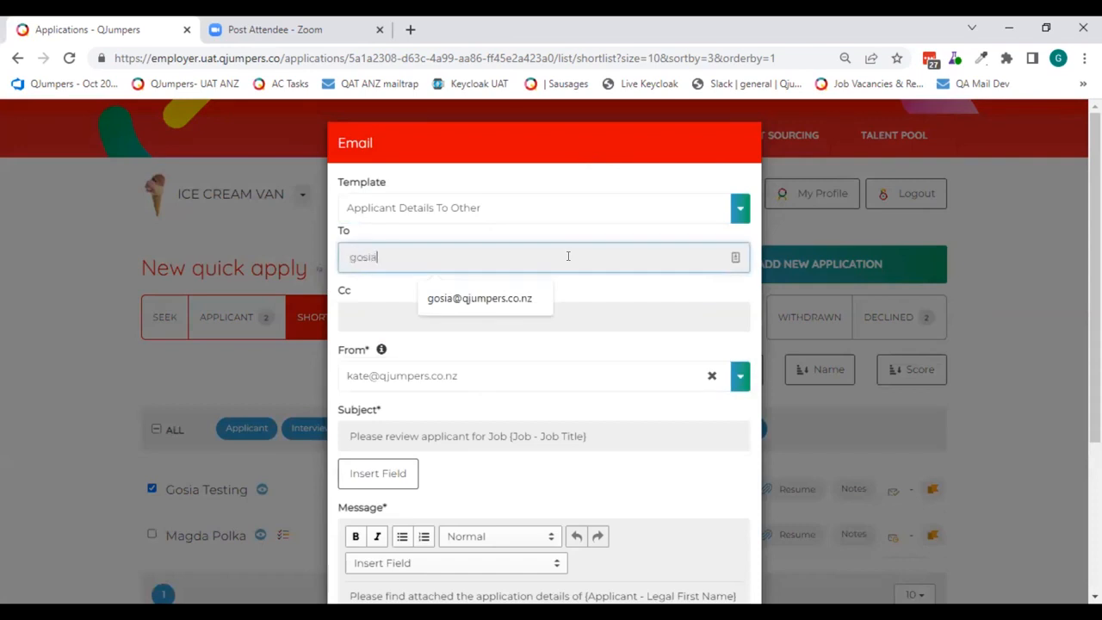
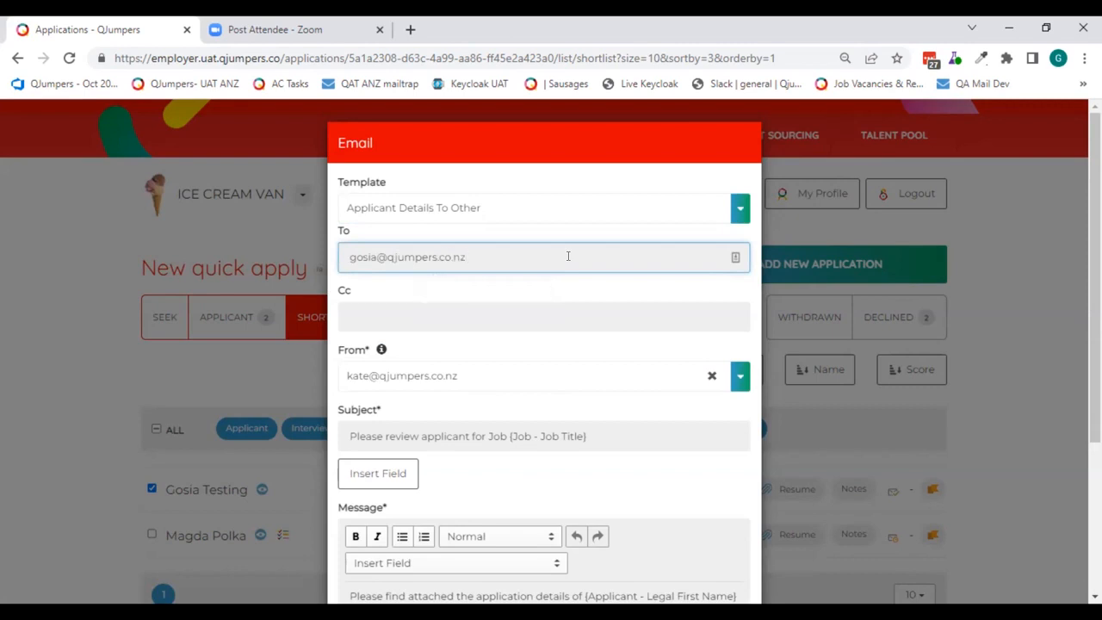
- Review the prefilled subject and message of the applicant details email and send it
scroll(445, 280, down, 2)
scroll(448, 284, down, 1)
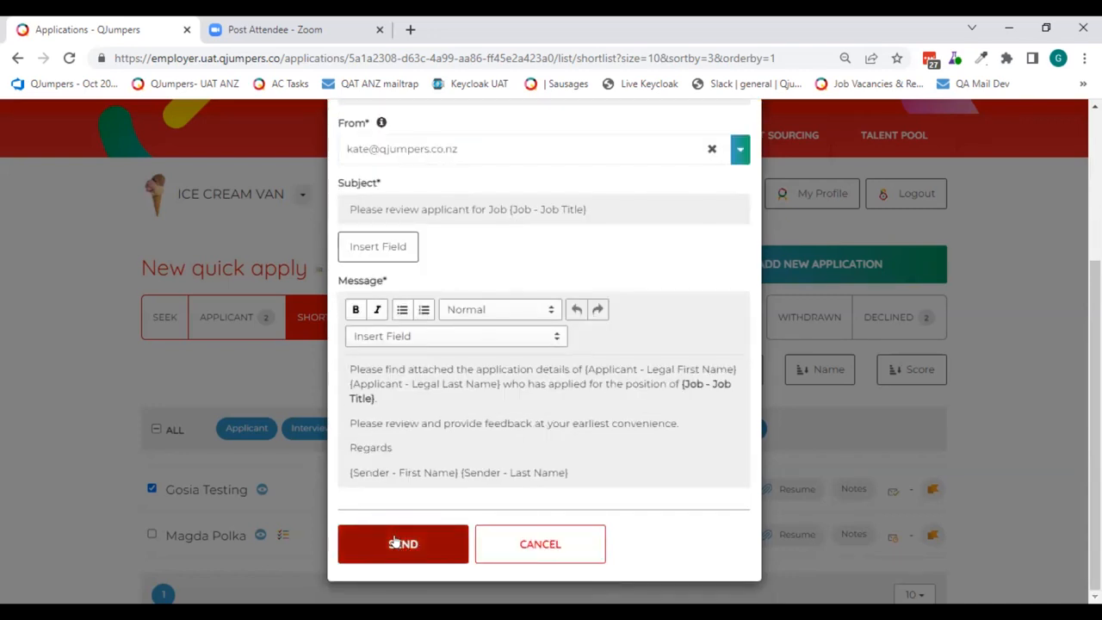
scroll(478, 462, up, 3)
scroll(517, 208, up, 1)
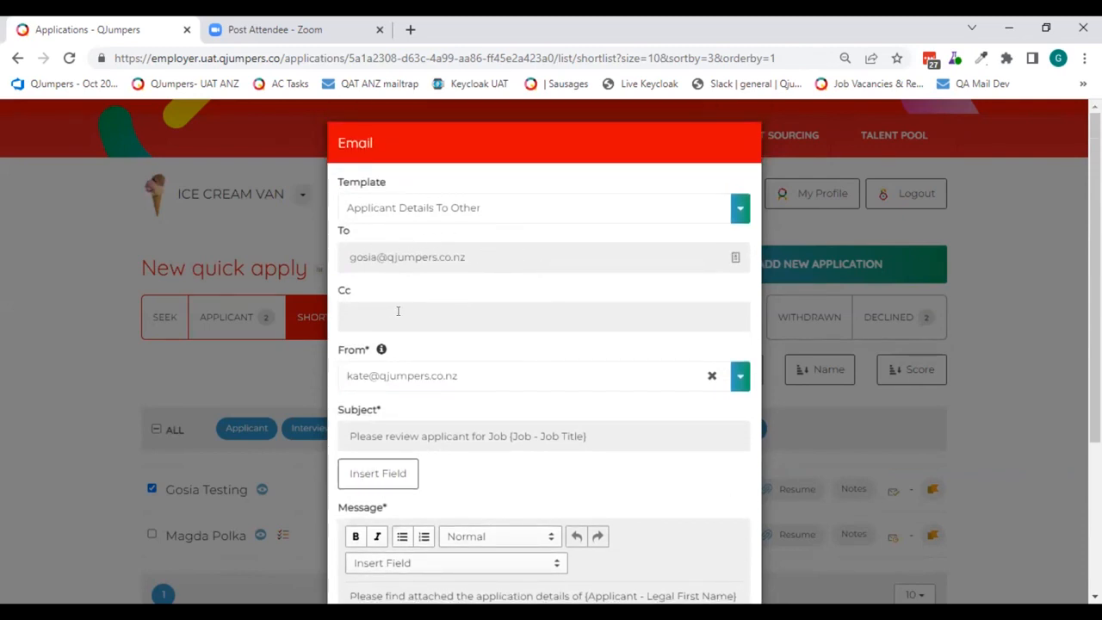
scroll(414, 332, down, 3)
click(402, 542)
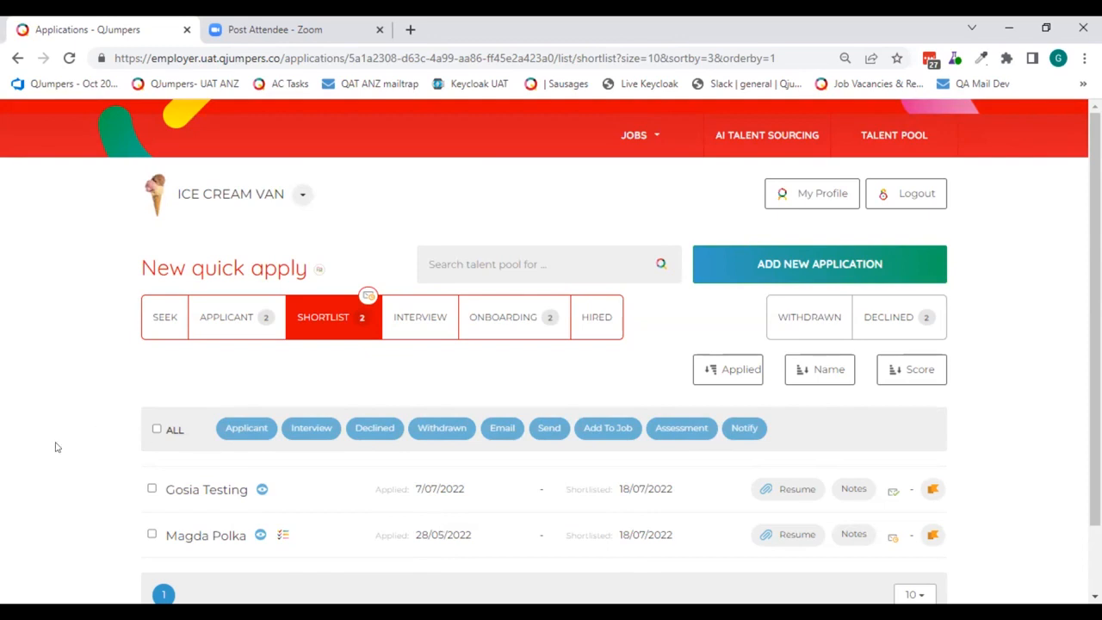
- Try adding the first applicant in the Applicant bucket to the First Requisition job without removing them from the current job, and discard the changes
click(210, 311)
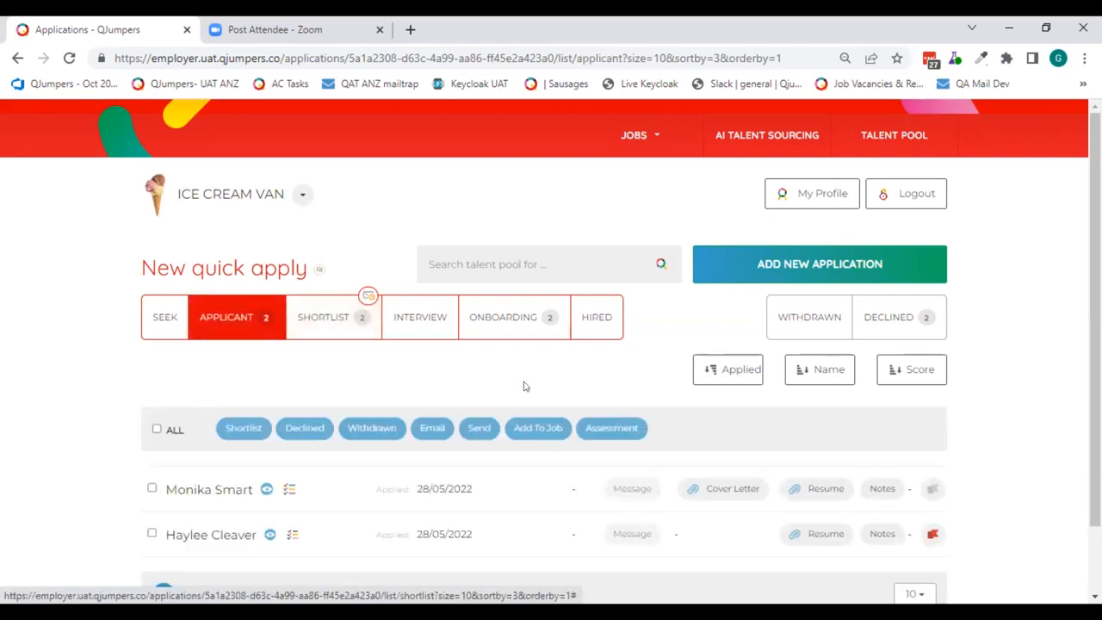
scroll(523, 384, down, 1)
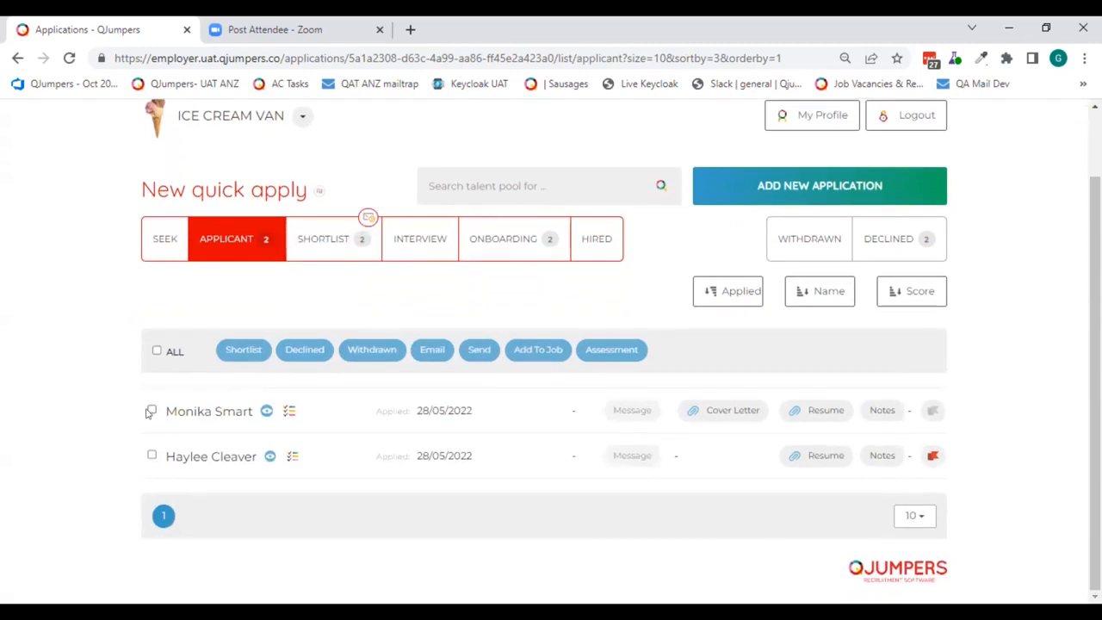
click(152, 411)
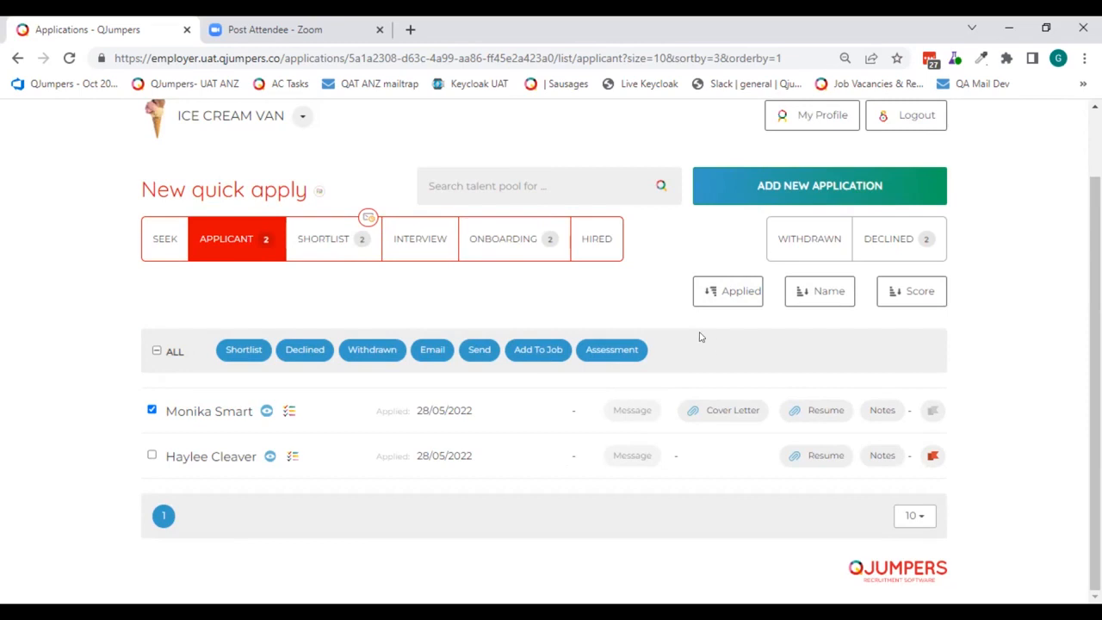
click(538, 350)
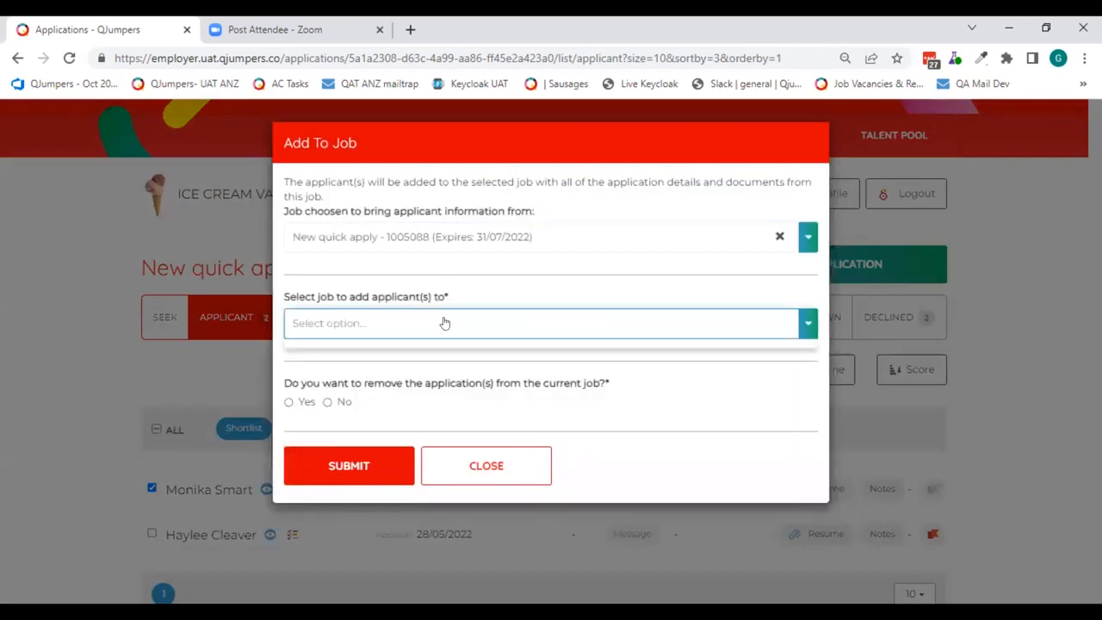
click(444, 323)
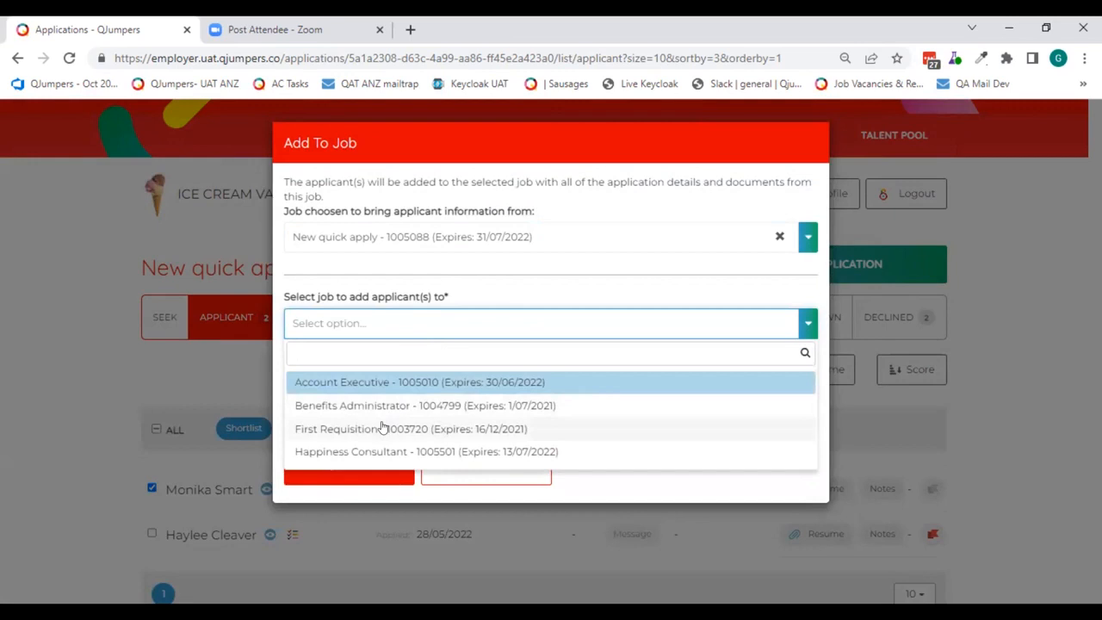
click(384, 428)
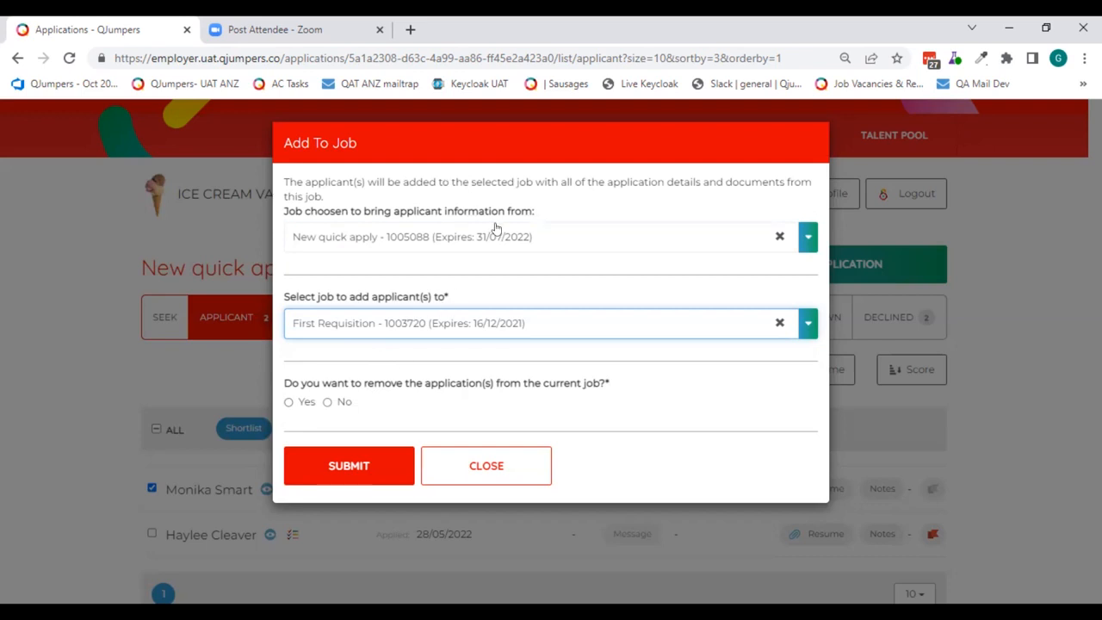
click(328, 402)
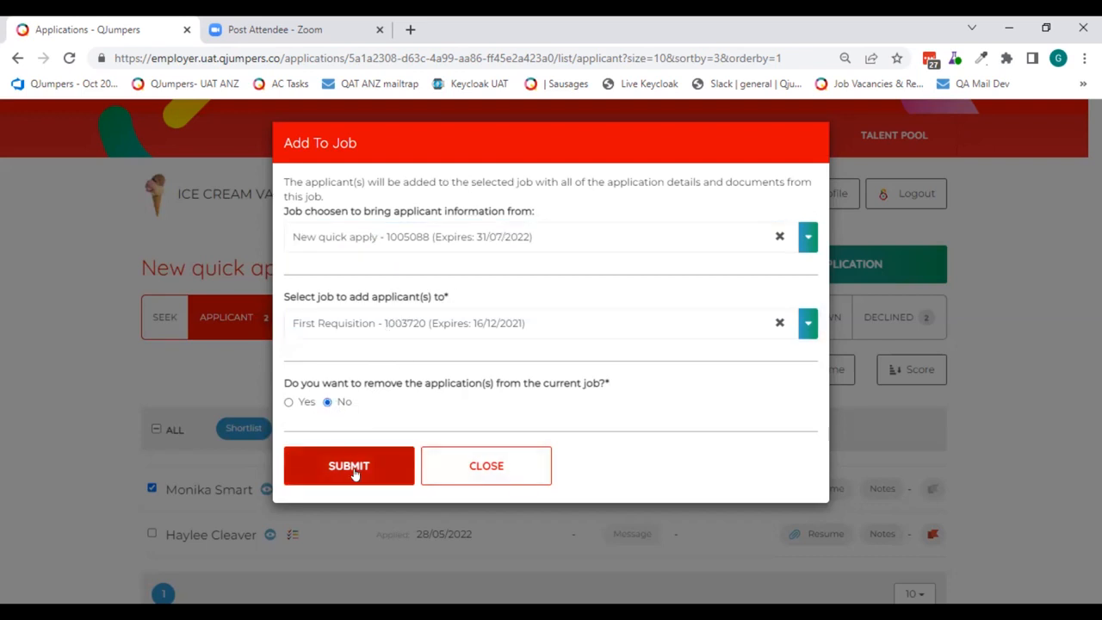
click(480, 466)
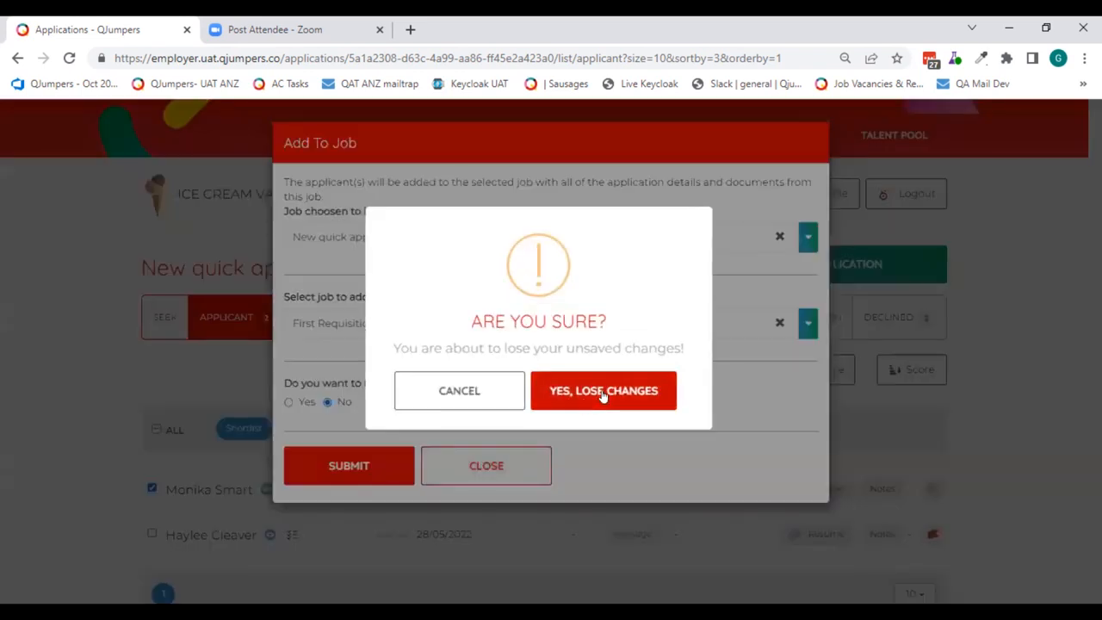
click(609, 392)
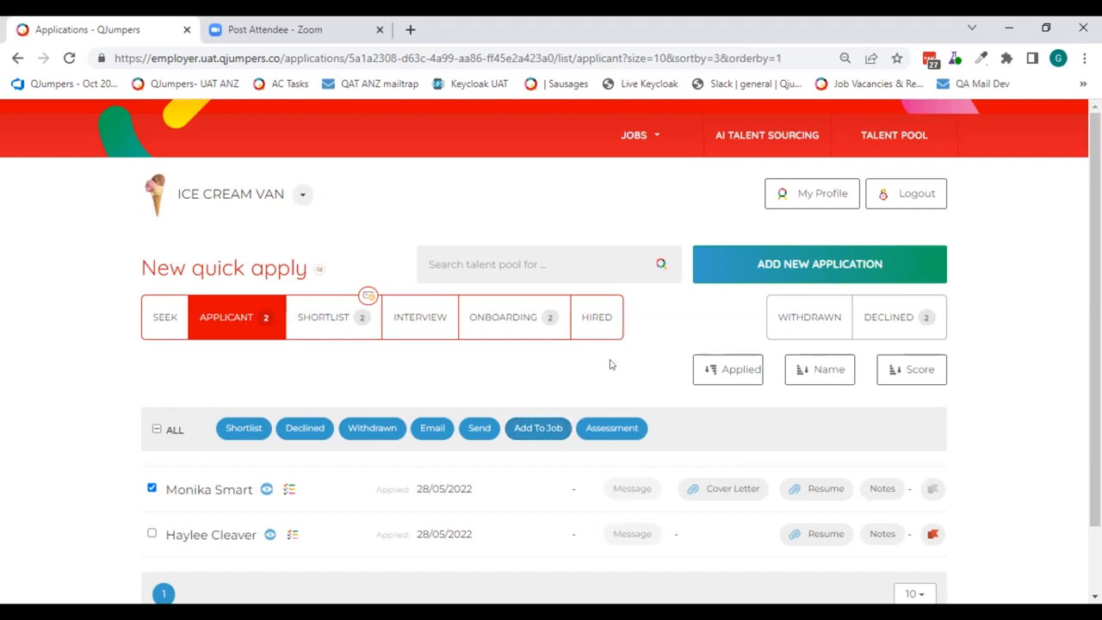
click(255, 312)
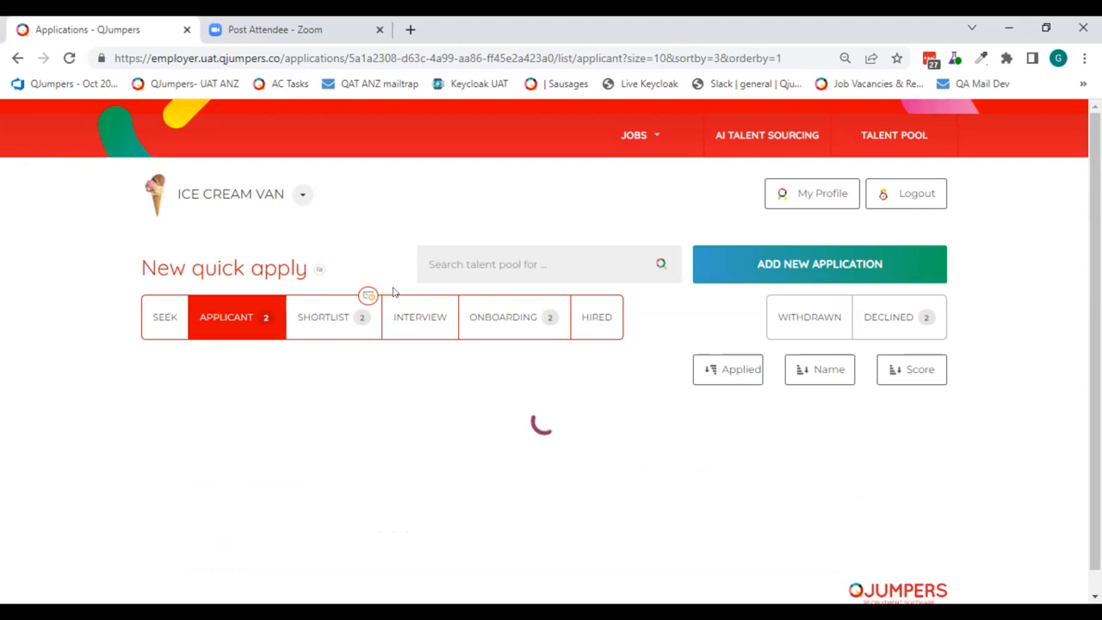
- View the hired applicants of the archived Financial Analyst job and return to the active job adverts list
click(320, 317)
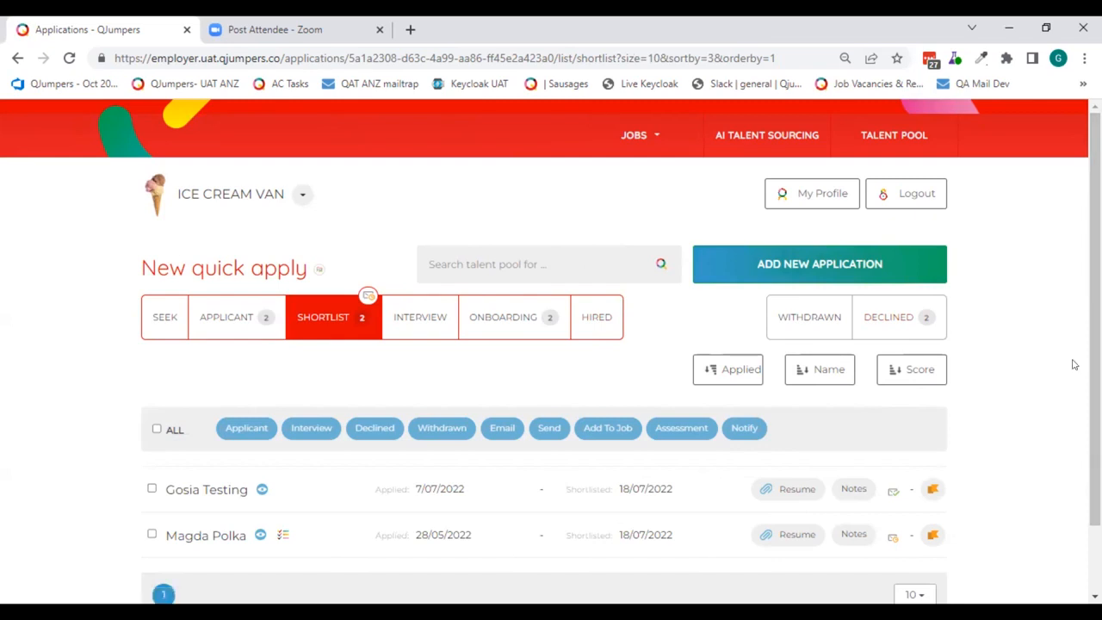
click(626, 139)
click(635, 193)
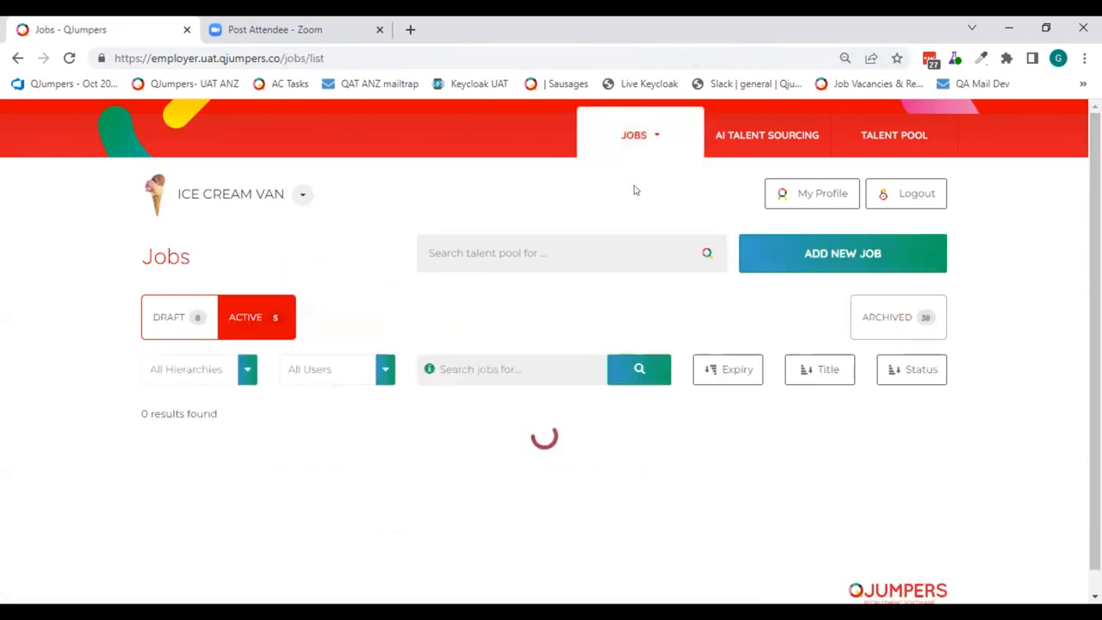
click(923, 315)
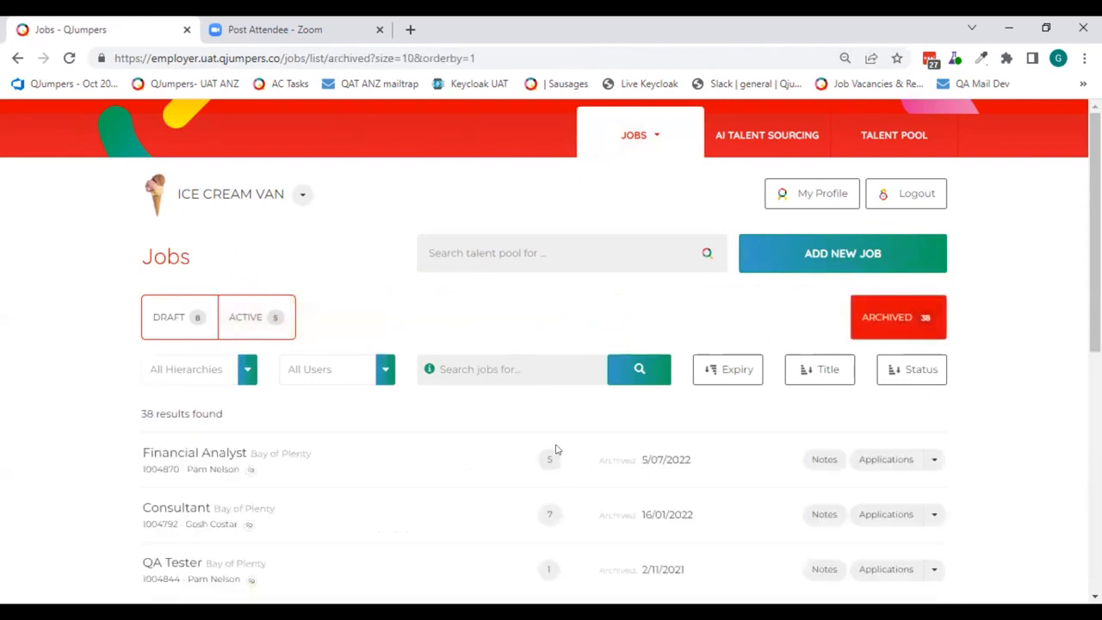
click(551, 458)
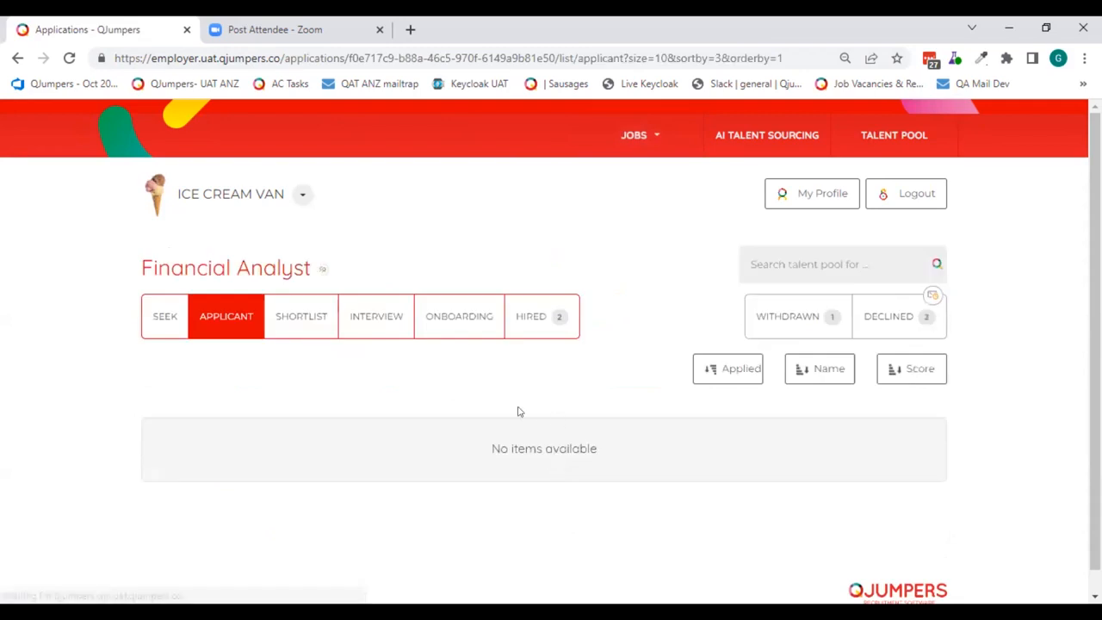
click(536, 318)
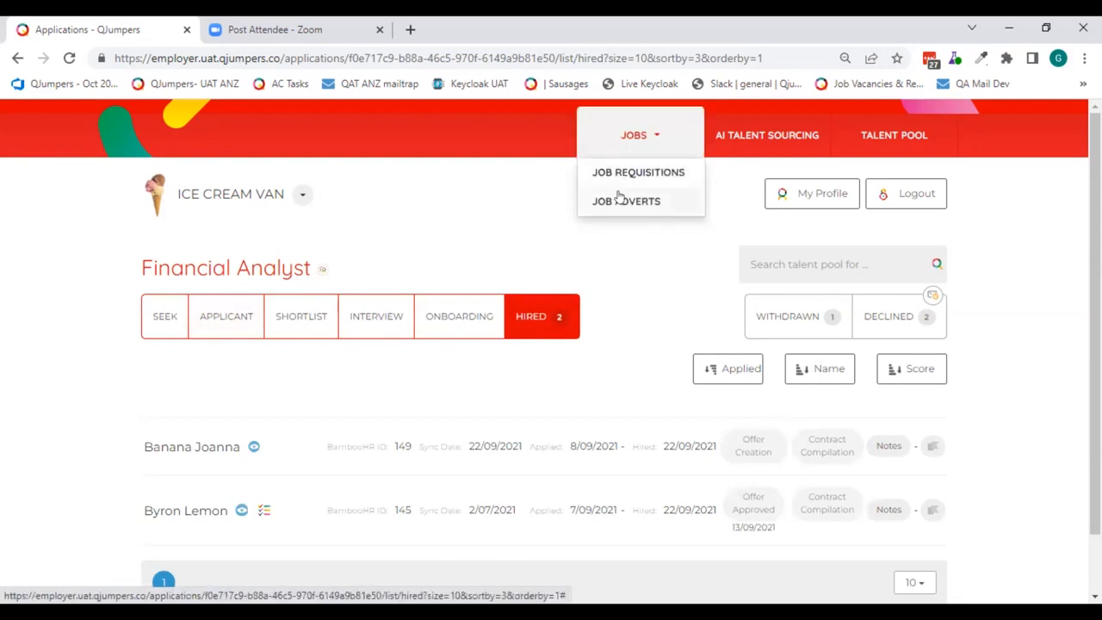
click(619, 196)
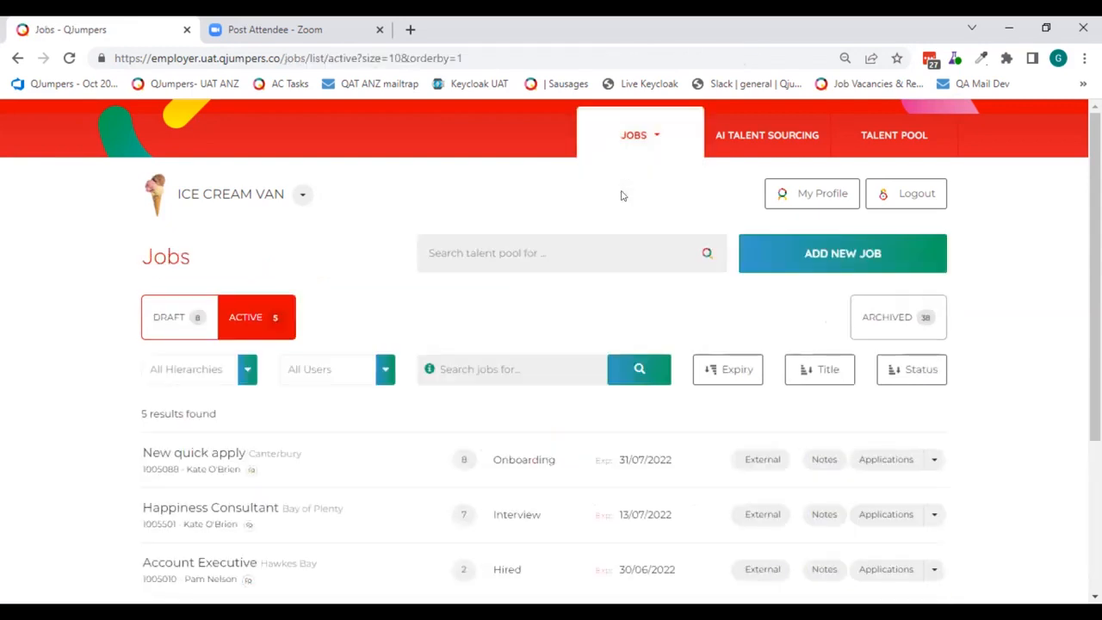